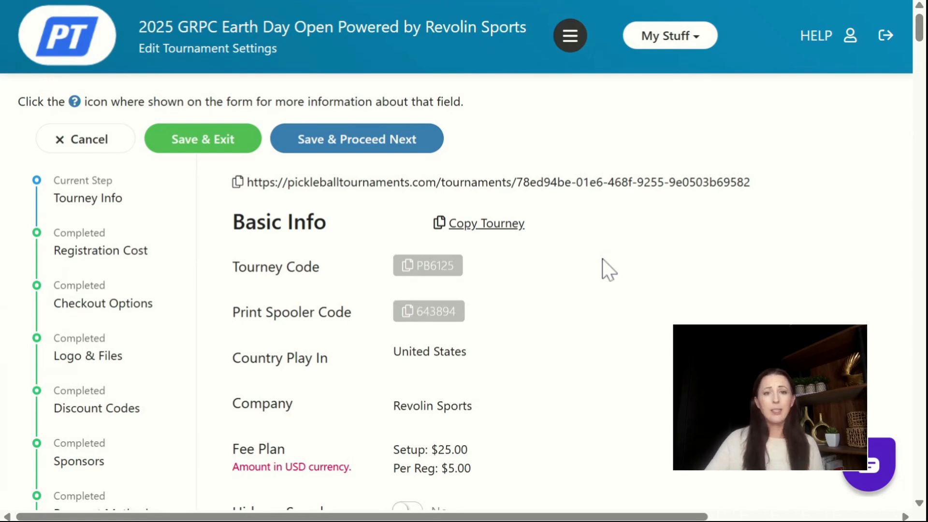
# Review the Basic Info settings from the tourney codes and fee plan through search visibility, withdrawals, player text and notifications.
pyautogui.scroll(-1, 589, 265)
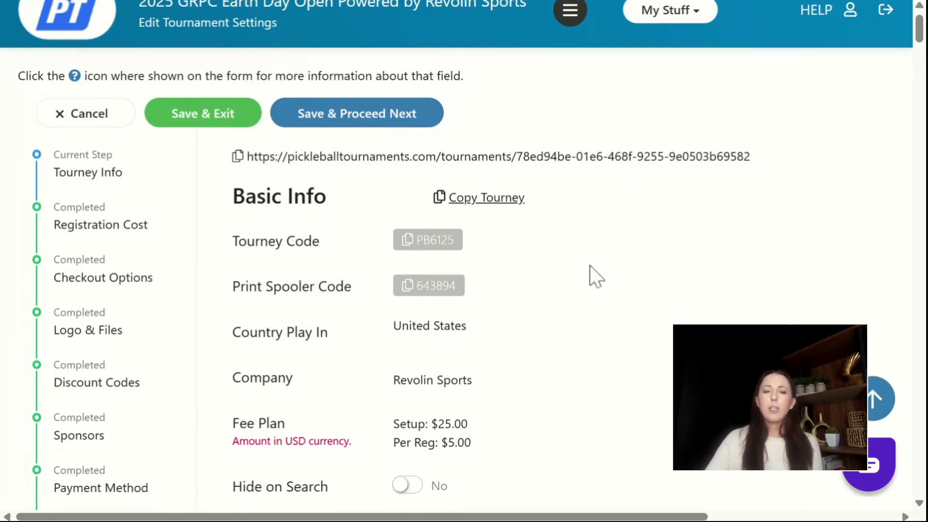
pyautogui.scroll(-3, 596, 277)
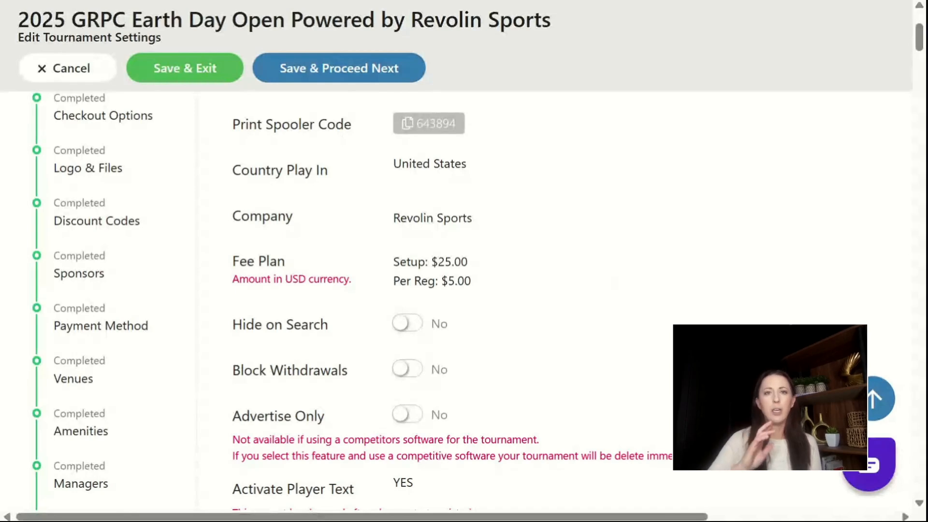
pyautogui.scroll(-2, 595, 268)
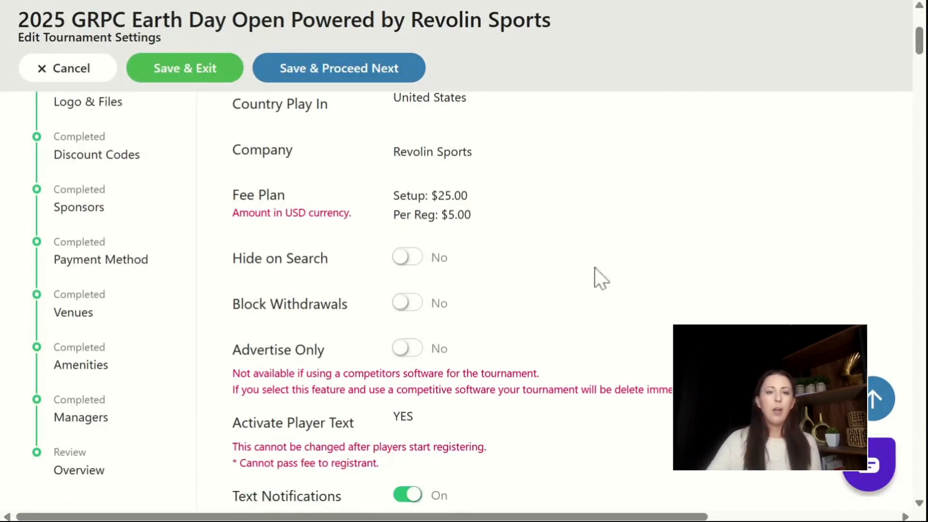
pyautogui.scroll(2, 593, 271)
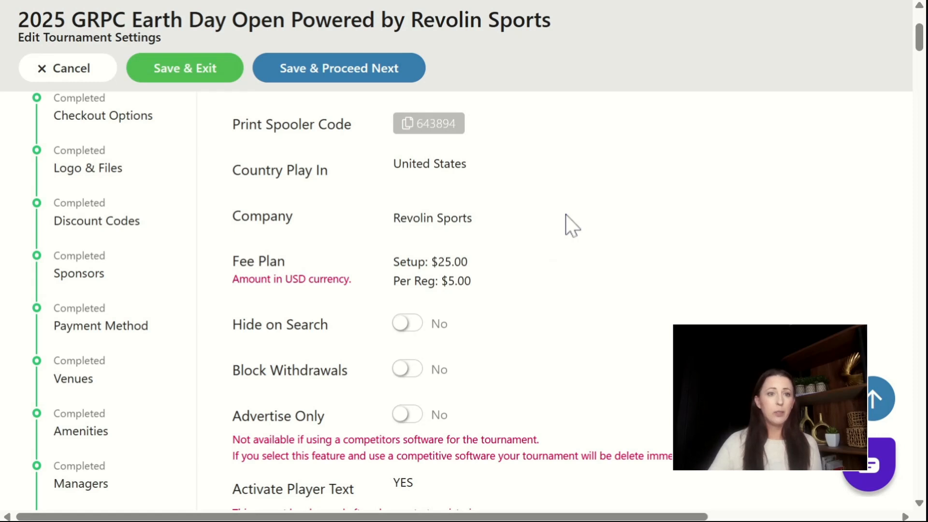
pyautogui.scroll(-2, 569, 230)
pyautogui.scroll(-2, 567, 217)
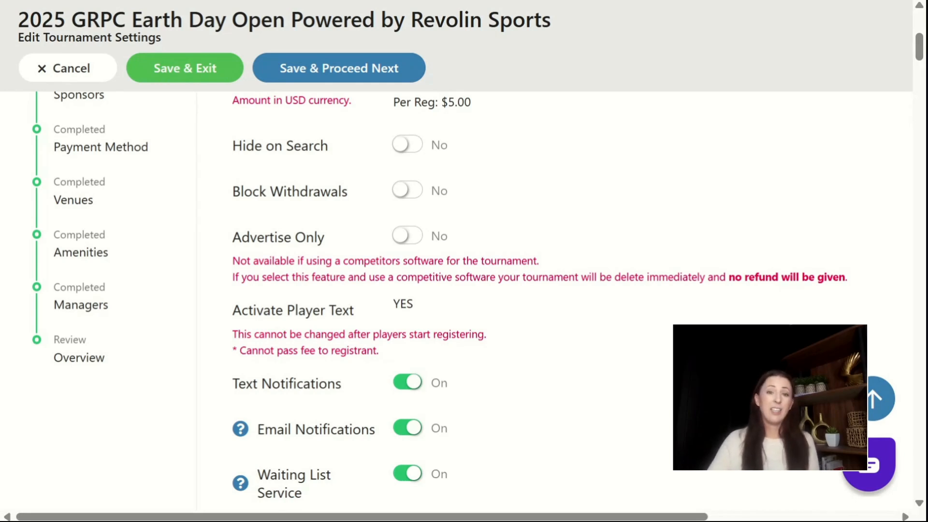
pyautogui.scroll(-2, 534, 265)
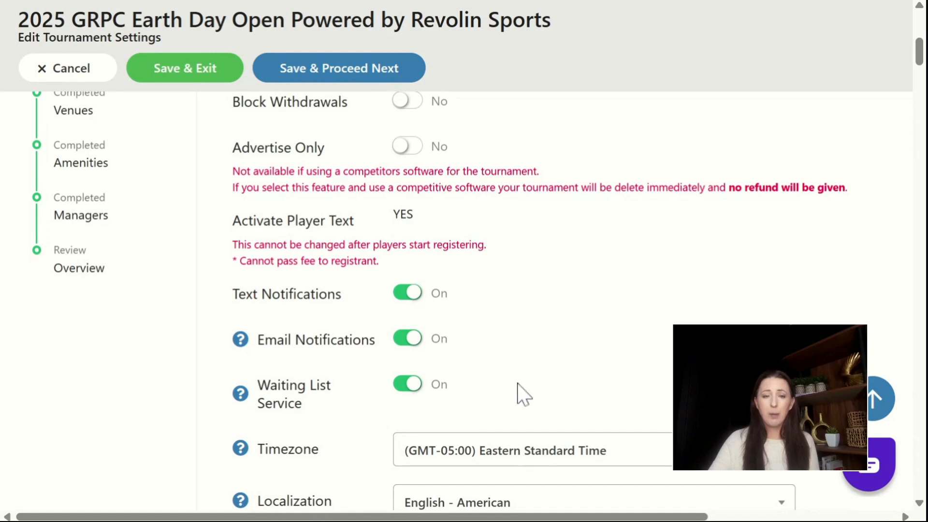
pyautogui.scroll(-2, 524, 394)
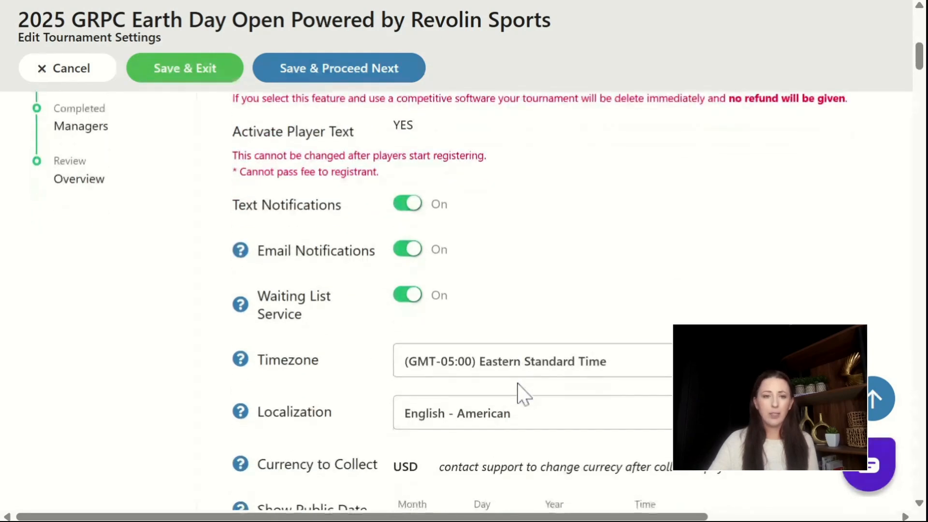
# Read the help explanation for the Show Public Date setting and close it.
pyautogui.scroll(-2, 524, 393)
pyautogui.scroll(-2, 521, 392)
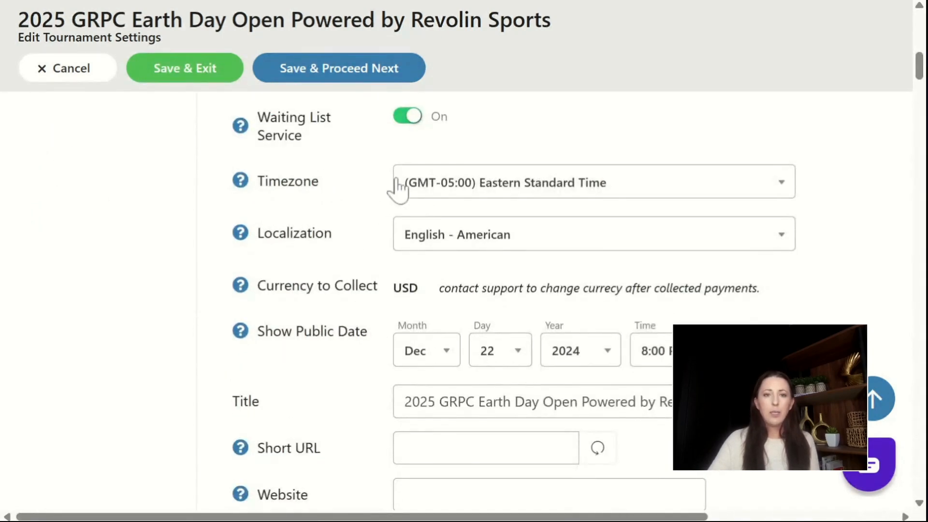
pyautogui.click(242, 333)
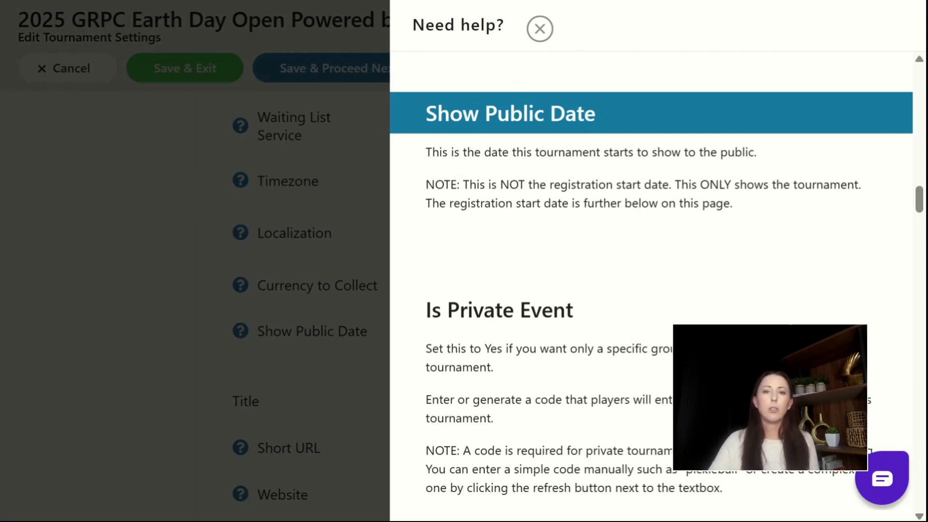
pyautogui.click(537, 32)
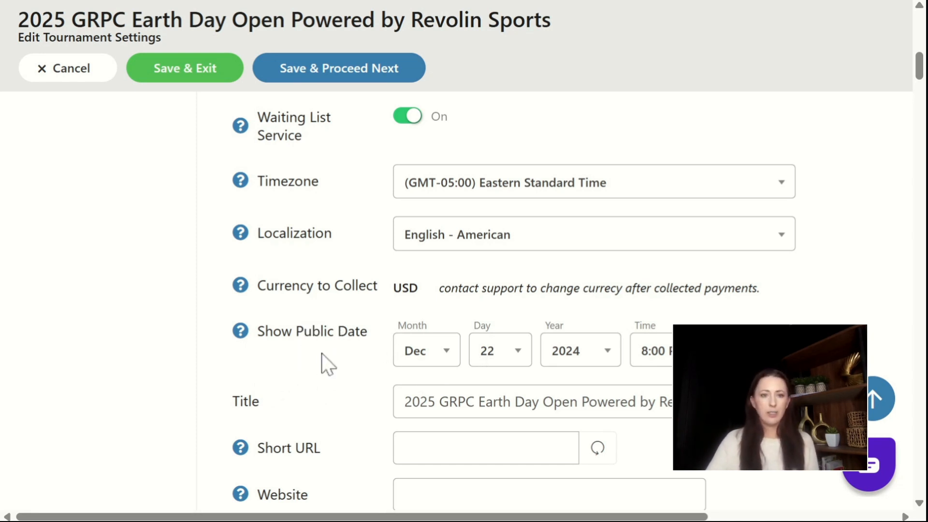
# Review the title, links, privacy and officiating fields, and place the cursor in Max Reg. for Entire Tourney.
pyautogui.scroll(-5, 325, 350)
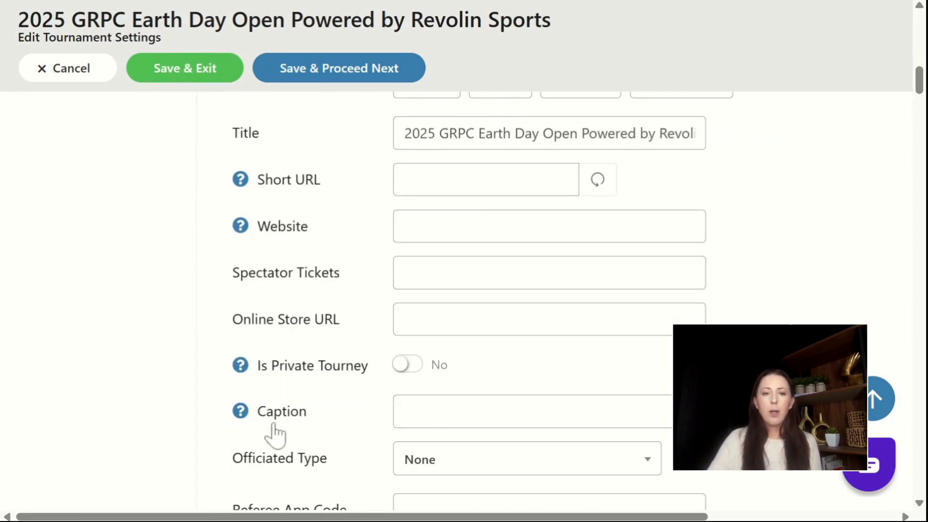
pyautogui.scroll(-3, 312, 309)
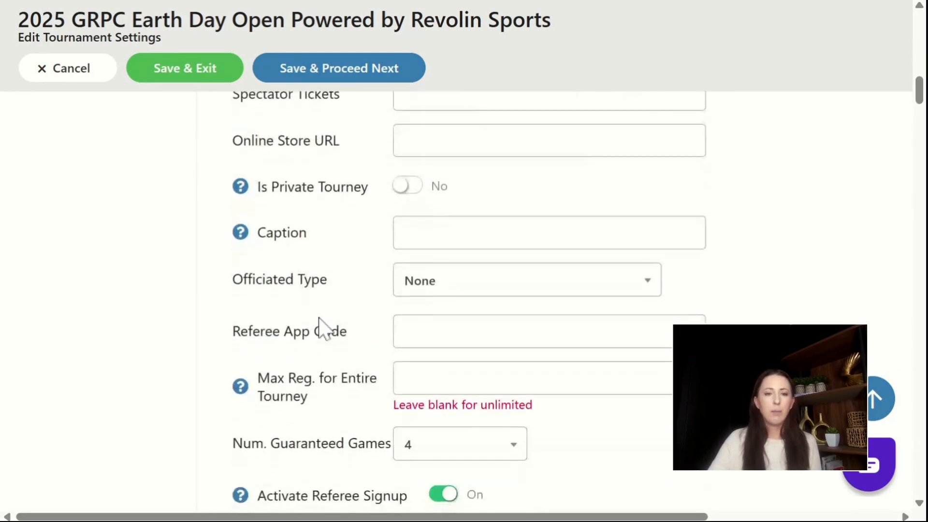
pyautogui.scroll(-2, 320, 322)
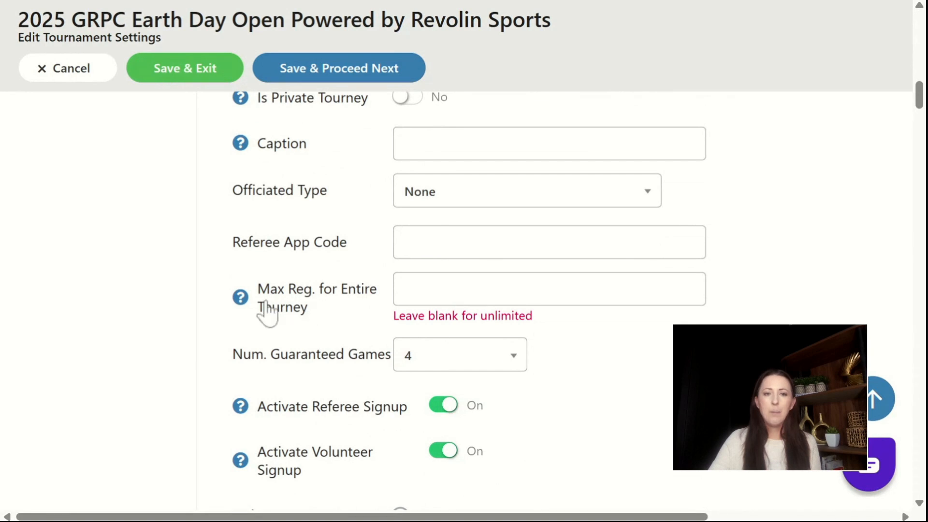
pyautogui.click(405, 289)
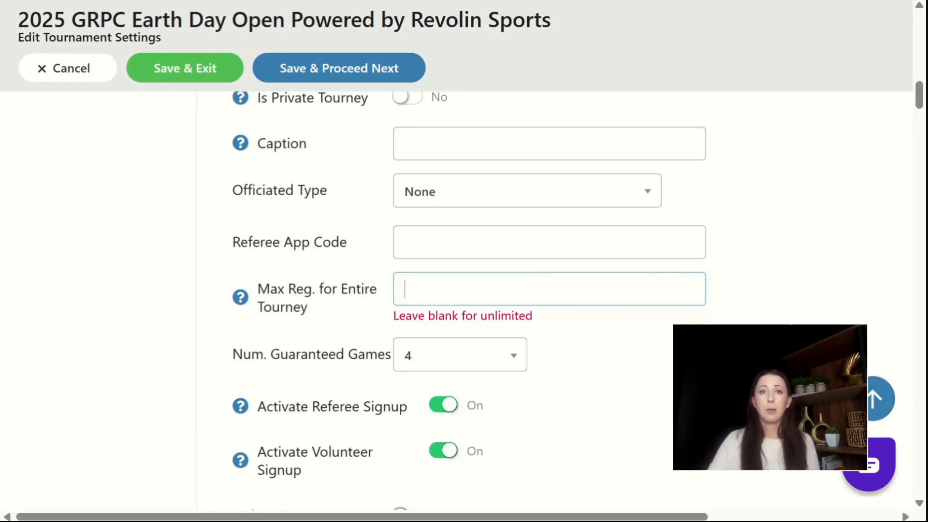
# Examine the guaranteed games, referee and volunteer signup, hidden registrations, start times and draw display settings.
pyautogui.scroll(-2, 435, 279)
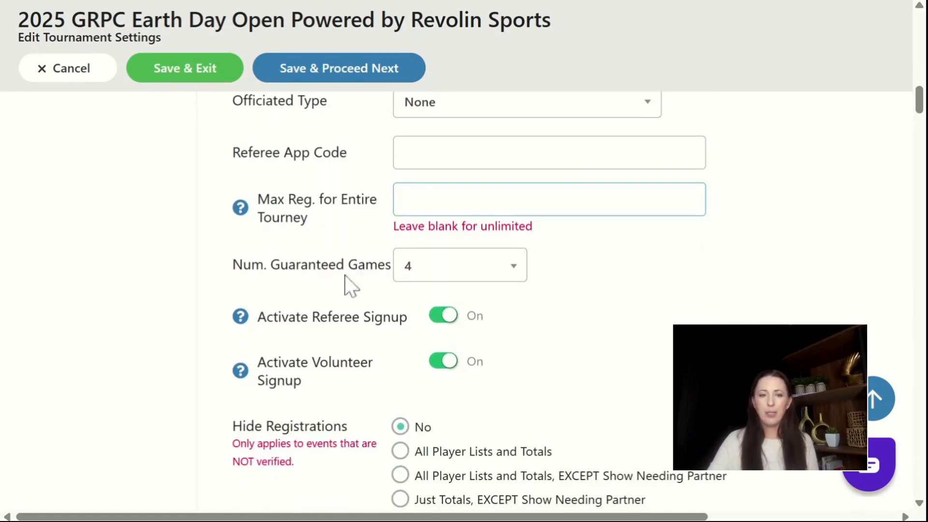
pyautogui.scroll(-2, 343, 273)
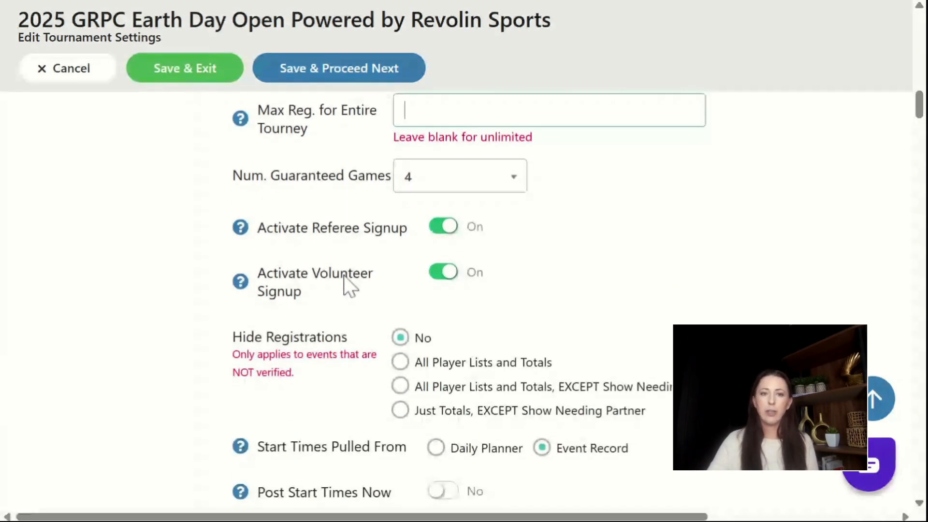
pyautogui.scroll(-2, 343, 274)
pyautogui.scroll(-2, 333, 273)
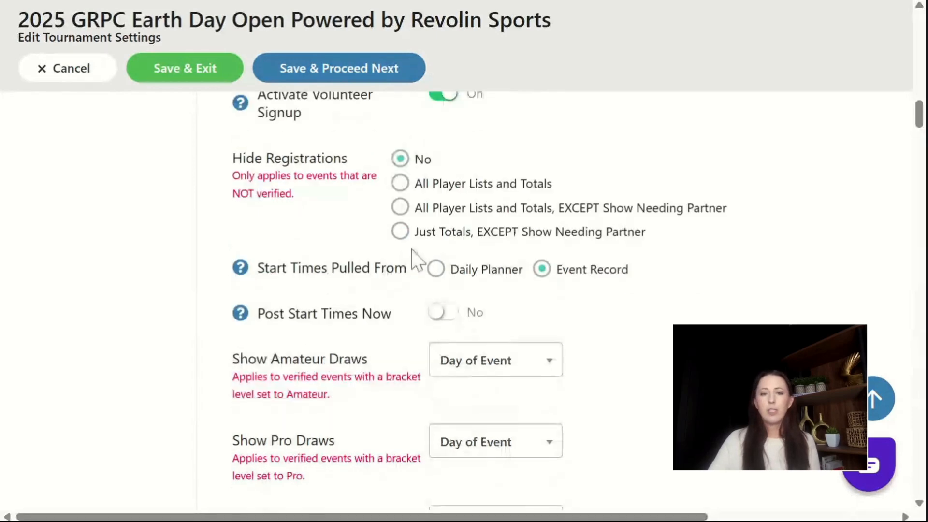
pyautogui.scroll(-2, 351, 311)
pyautogui.scroll(-2, 459, 350)
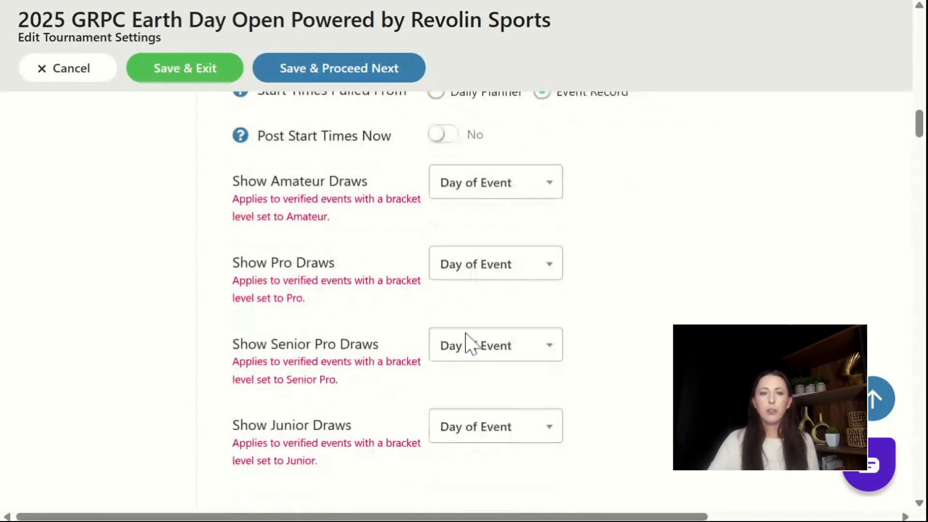
pyautogui.scroll(-2, 627, 269)
pyautogui.scroll(2, 627, 269)
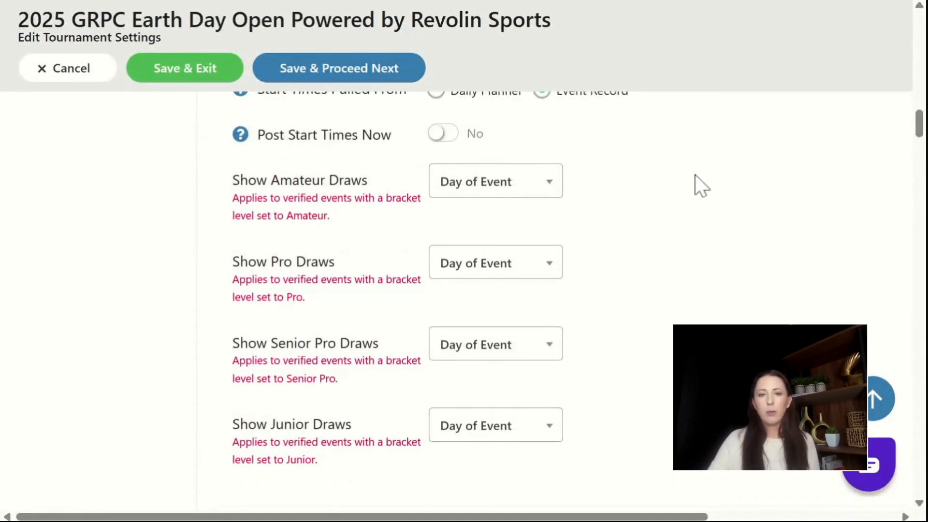
# Set the end time of the registration dates to 2:30 PM in the Registration section.
pyautogui.scroll(-5, 696, 226)
pyautogui.scroll(-2, 555, 245)
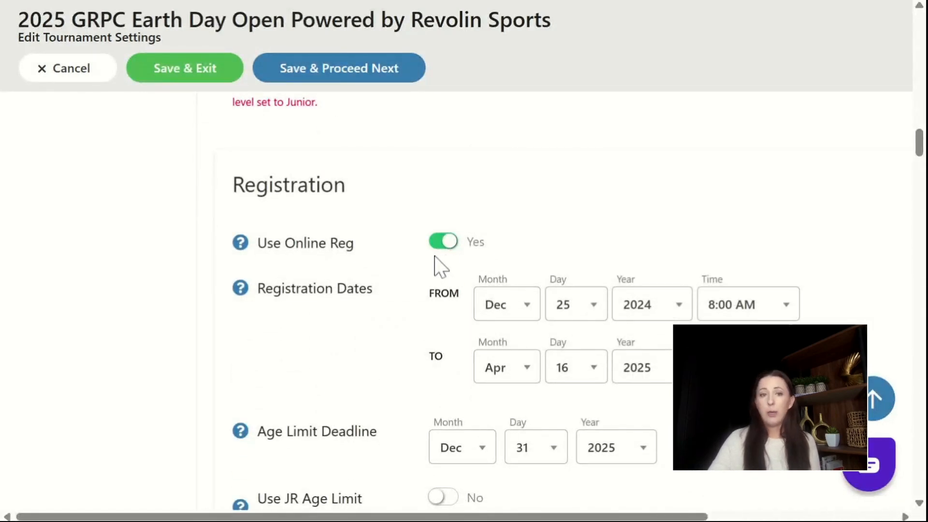
pyautogui.scroll(-2, 563, 213)
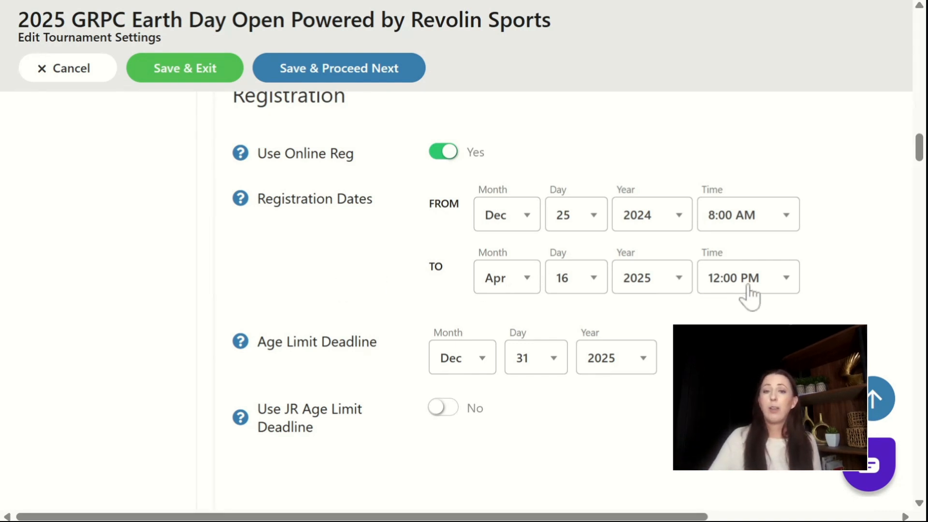
pyautogui.click(732, 289)
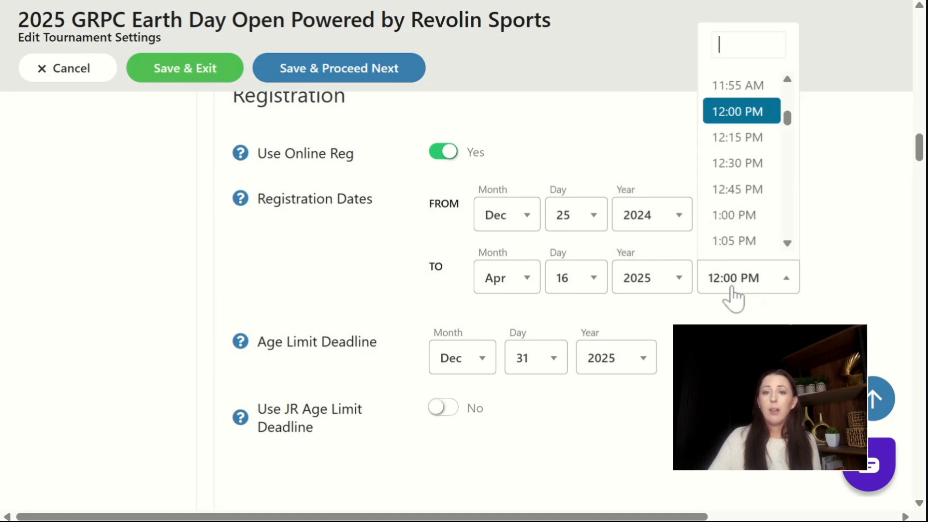
pyautogui.scroll(-3, 757, 221)
pyautogui.scroll(-3, 761, 227)
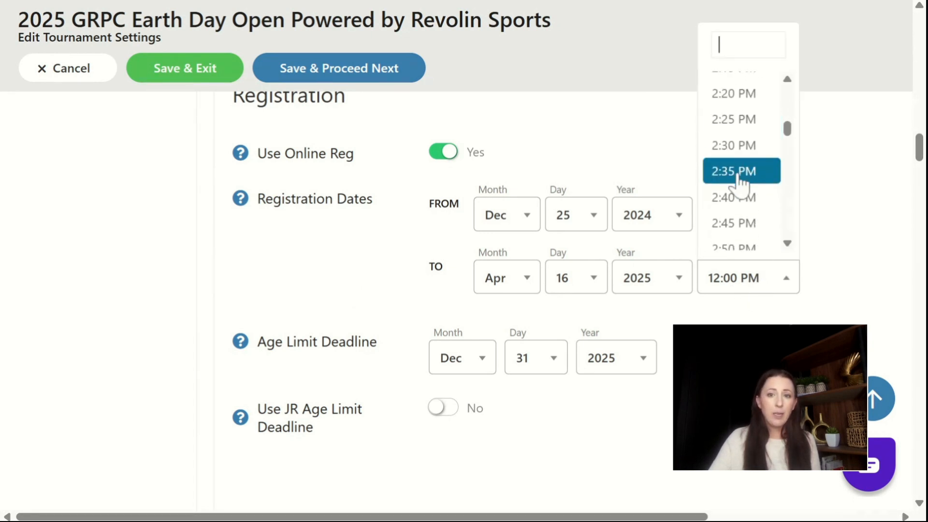
pyautogui.click(732, 146)
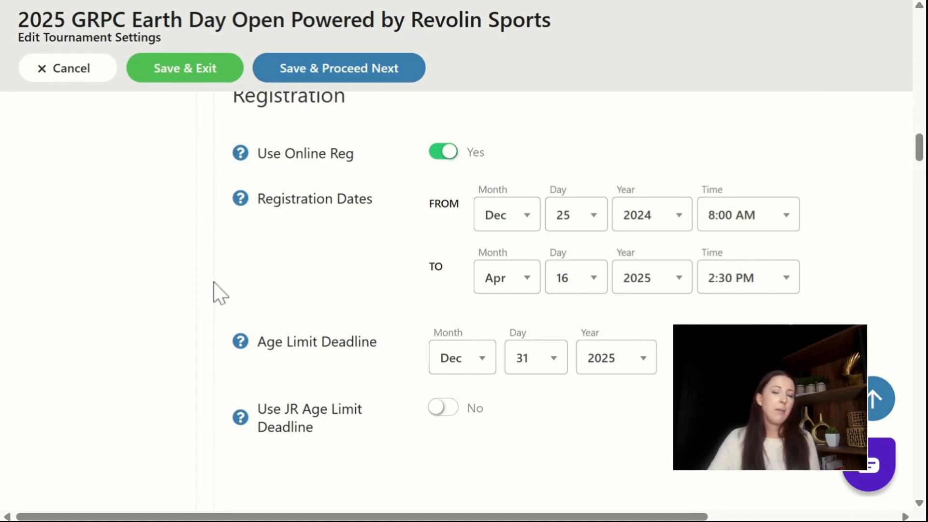
# Review the Age Limit Deadline and the Use JR Age Limit Deadline option.
pyautogui.scroll(-2, 290, 307)
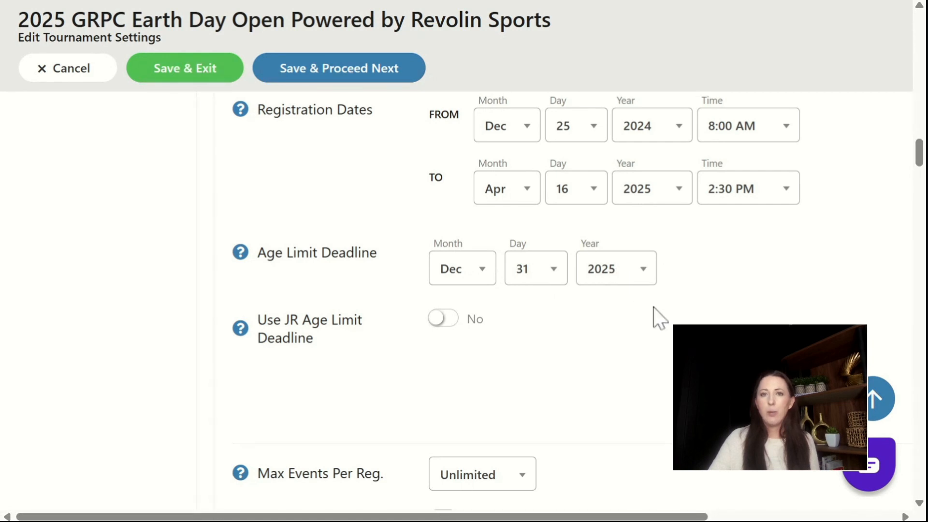
pyautogui.scroll(-2, 687, 307)
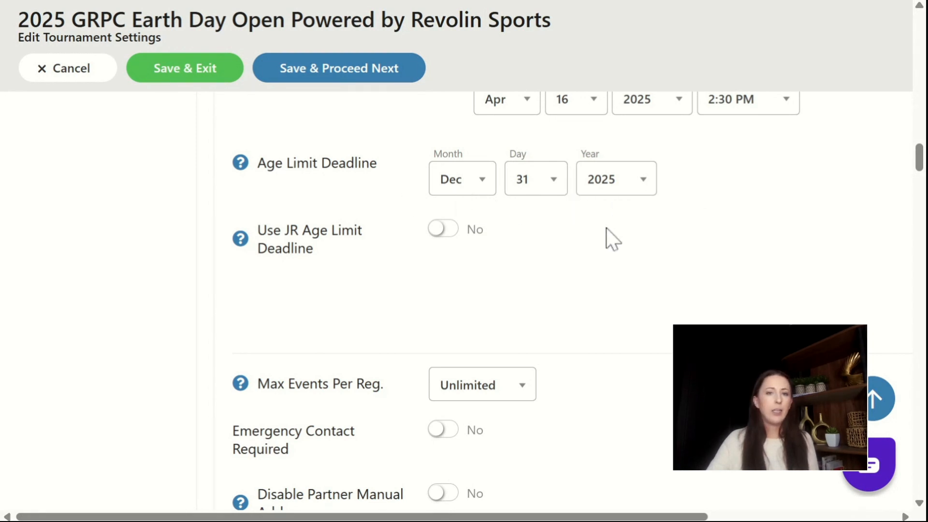
pyautogui.scroll(-2, 606, 238)
pyautogui.scroll(2, 607, 238)
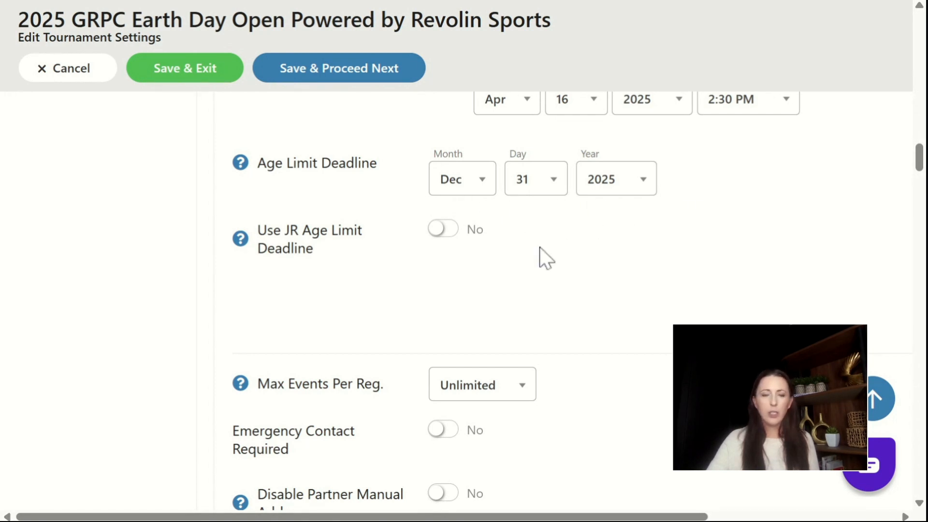
pyautogui.scroll(-1, 593, 277)
pyautogui.scroll(-1, 593, 278)
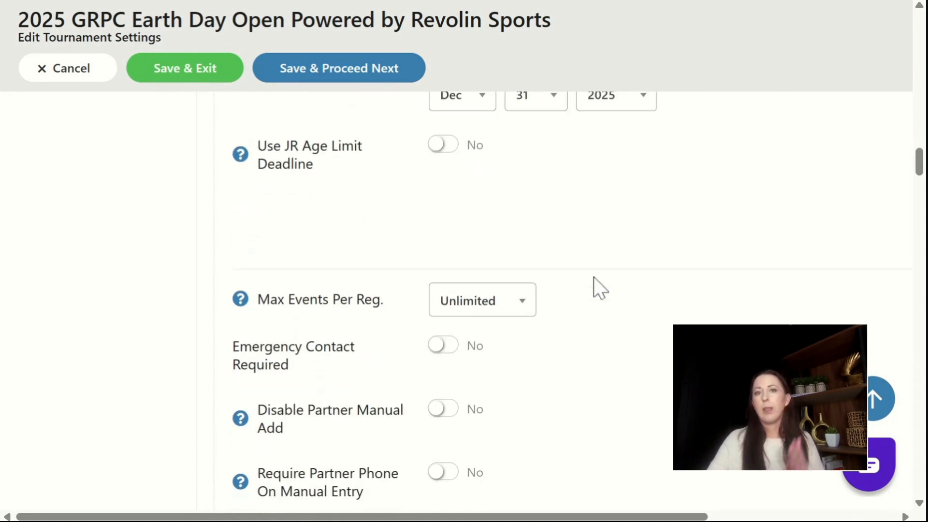
# Examine the max events, partner and address requirements, daily and multiple-event registration restrictions, and the tournament's contact info.
pyautogui.scroll(-2, 582, 265)
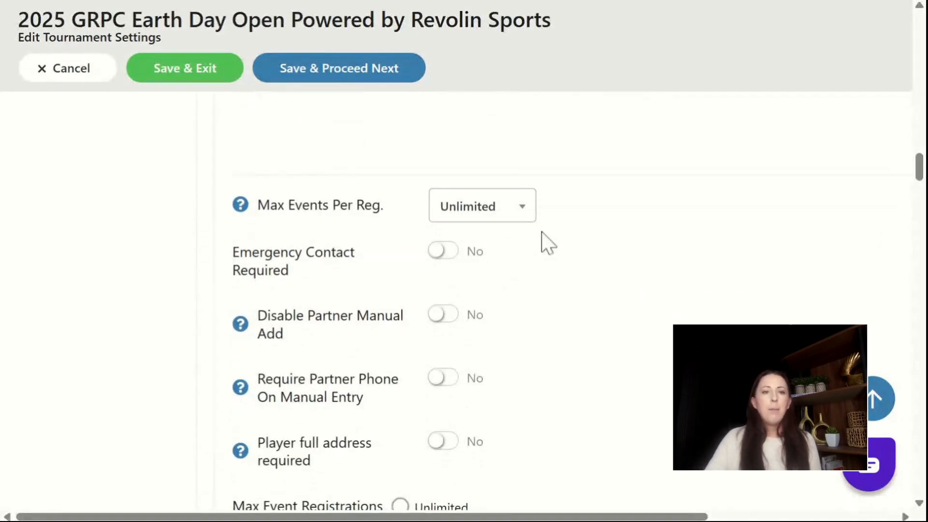
pyautogui.scroll(-2, 542, 233)
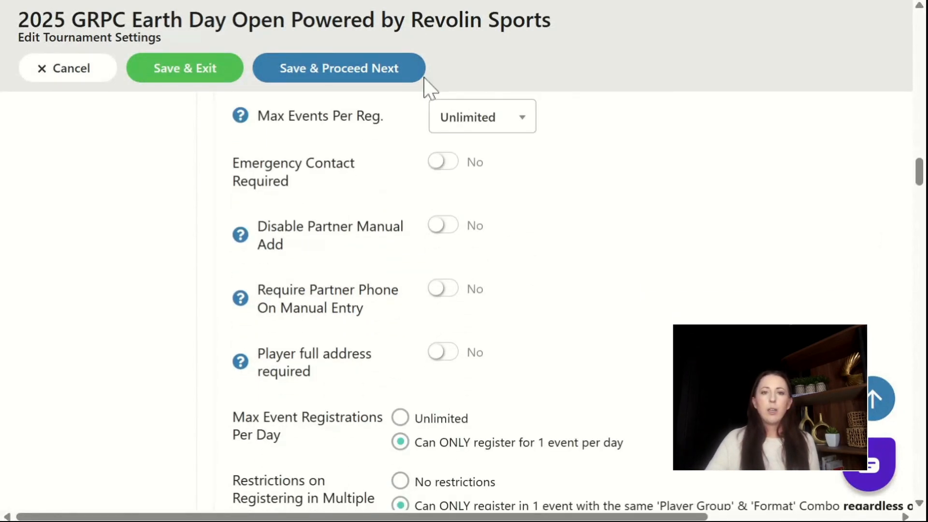
pyautogui.scroll(-2, 536, 143)
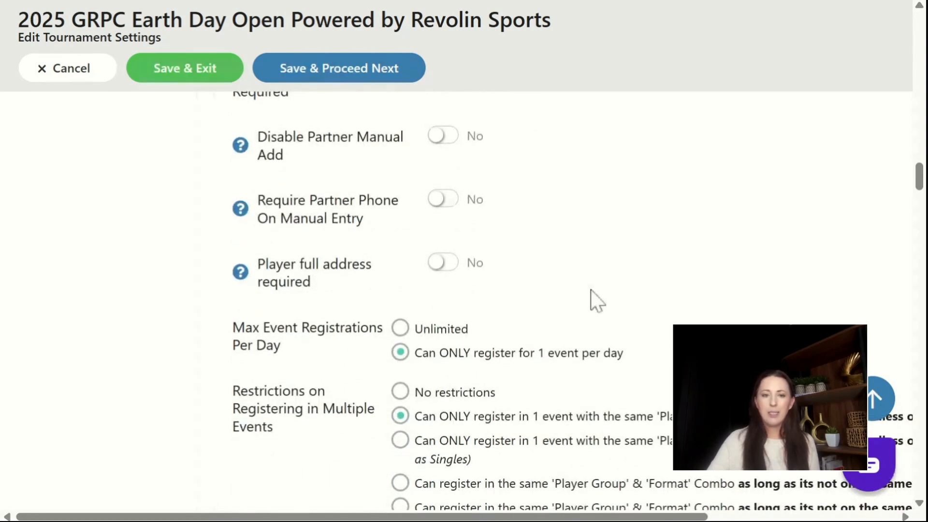
pyautogui.scroll(-1, 702, 271)
pyautogui.scroll(-1, 703, 271)
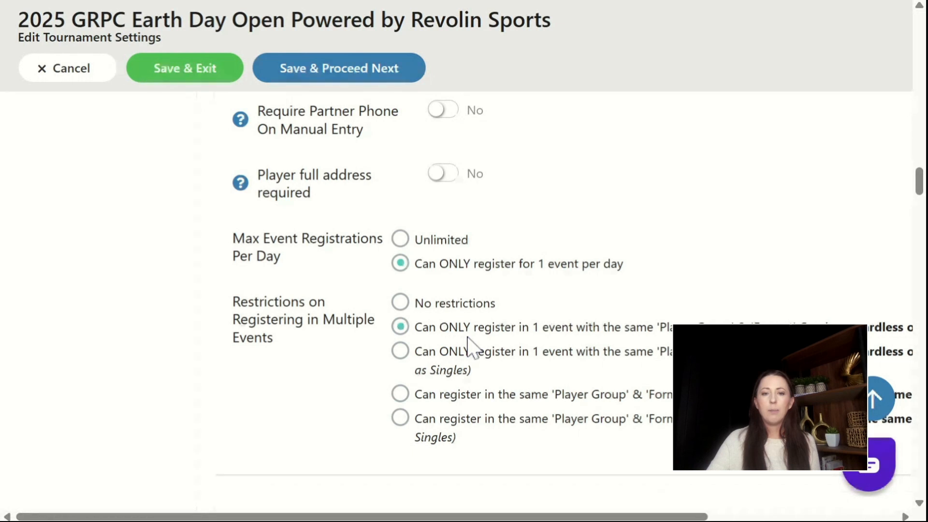
pyautogui.hscroll(4, 468, 347)
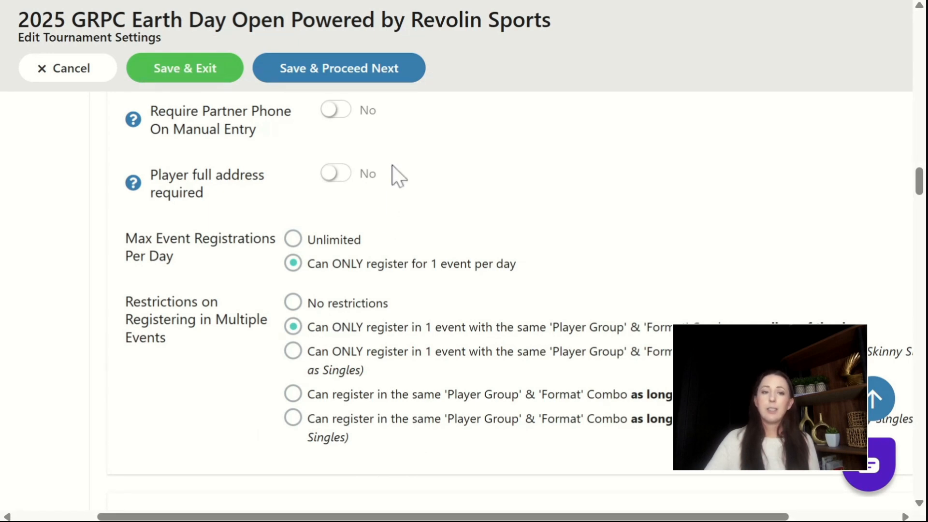
pyautogui.scroll(-3, 462, 302)
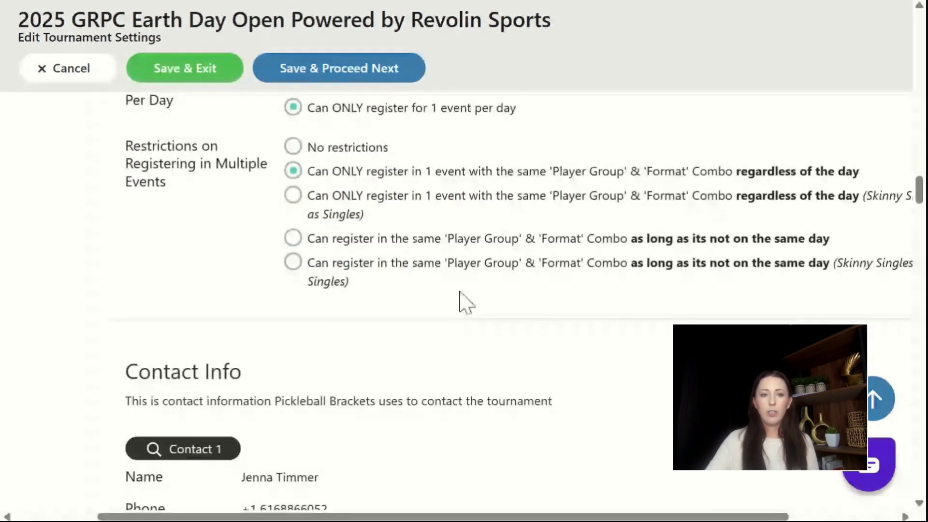
pyautogui.scroll(-6, 463, 301)
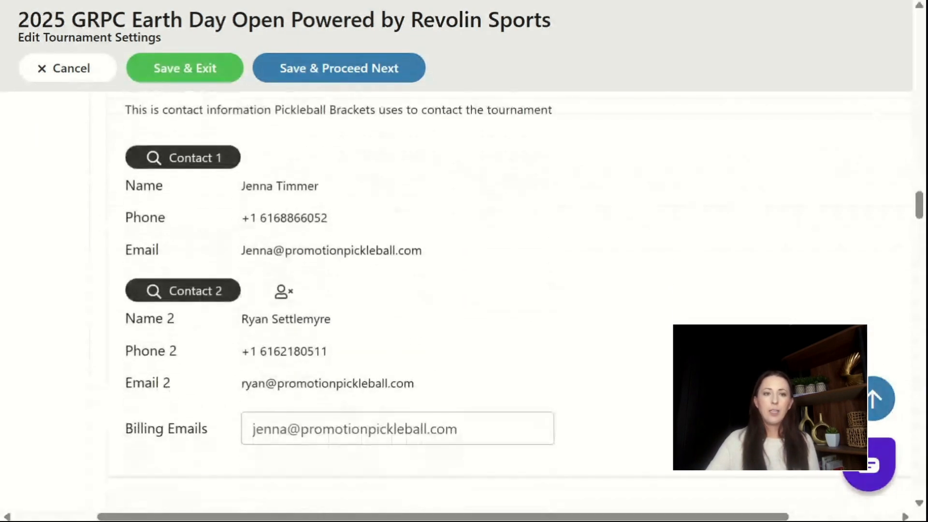
# Examine the Contact Form Emails fields for each reason for contact, from Registration through Other.
pyautogui.scroll(-7, 459, 300)
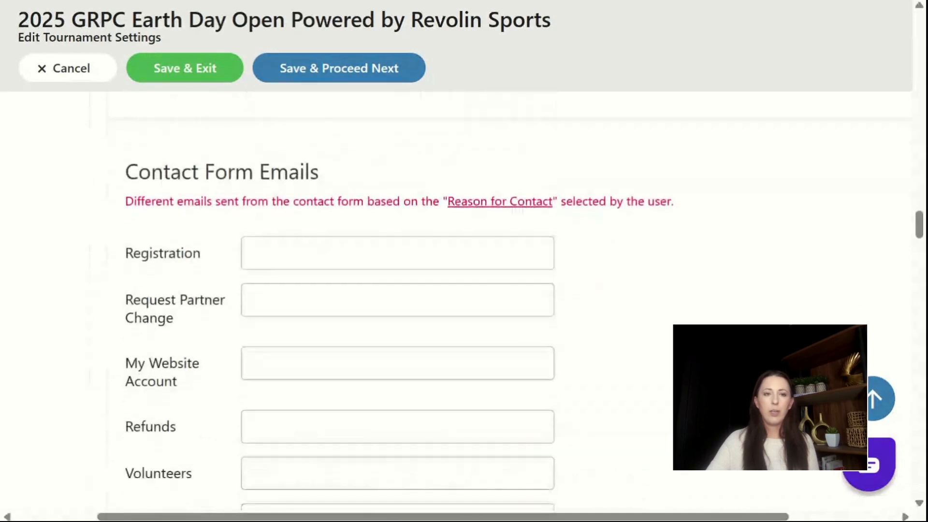
pyautogui.scroll(-2, 227, 201)
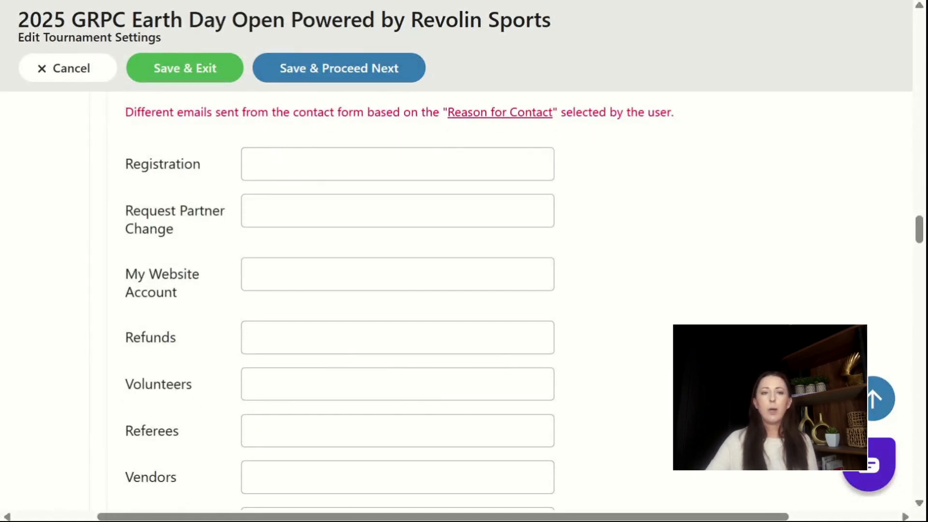
pyautogui.click(290, 164)
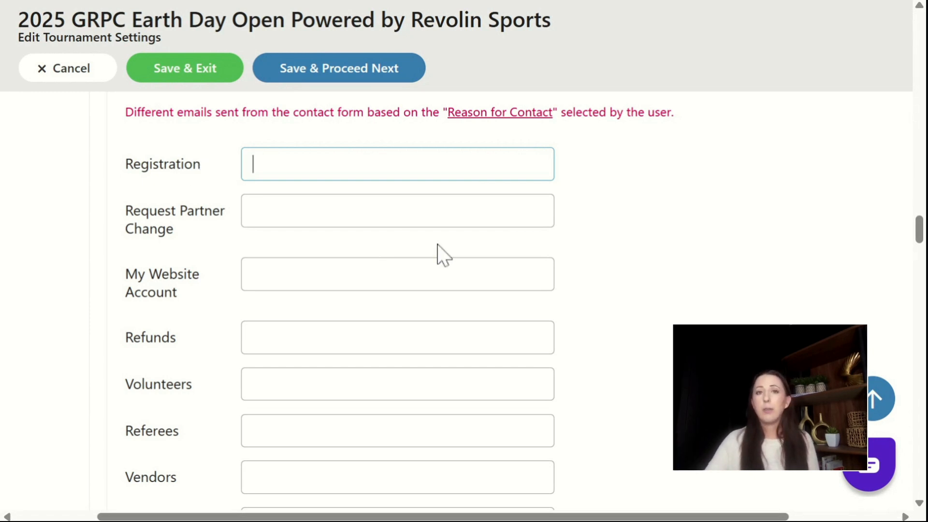
pyautogui.scroll(-2, 437, 313)
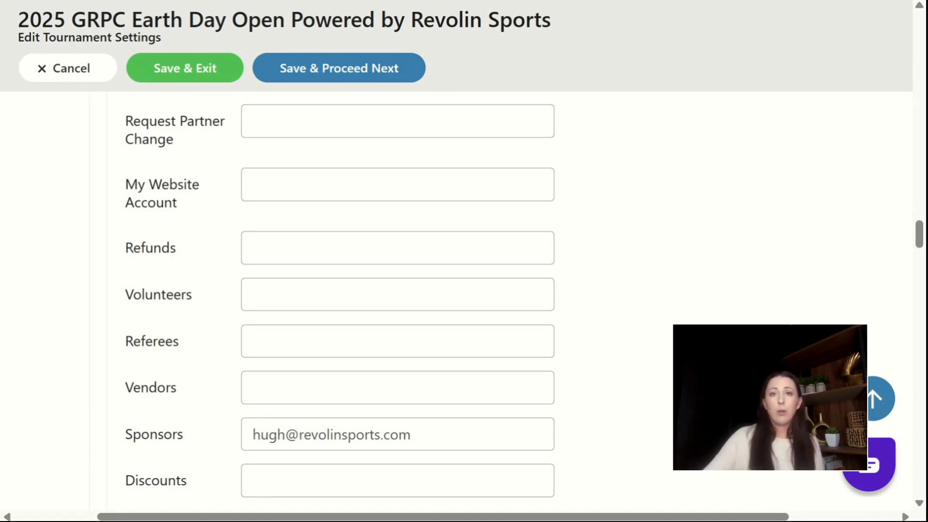
pyautogui.scroll(-2, 621, 374)
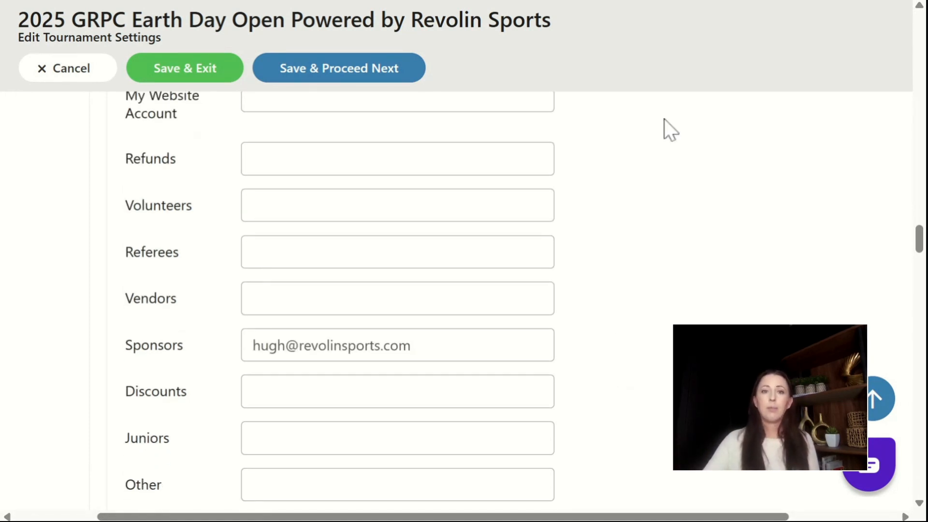
pyautogui.scroll(-2, 587, 294)
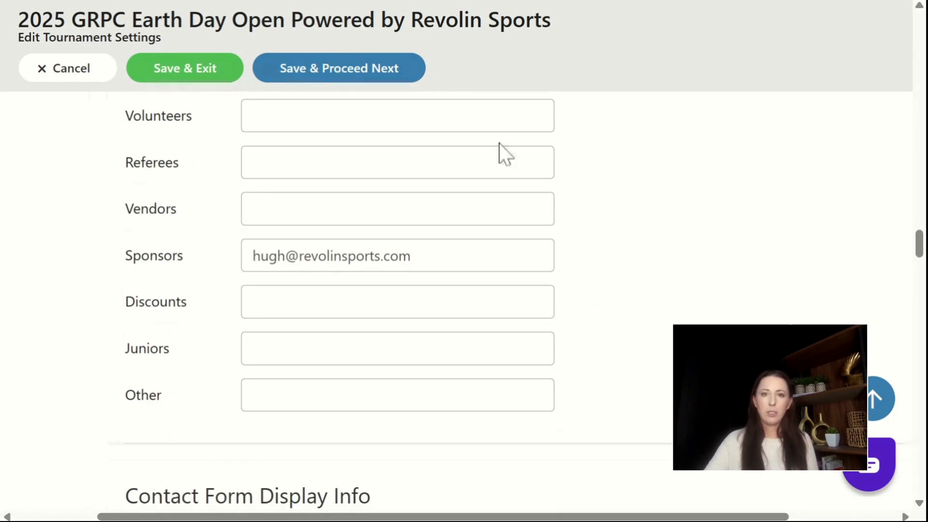
pyautogui.scroll(-4, 524, 234)
pyautogui.click(523, 229)
pyautogui.scroll(-1, 419, 289)
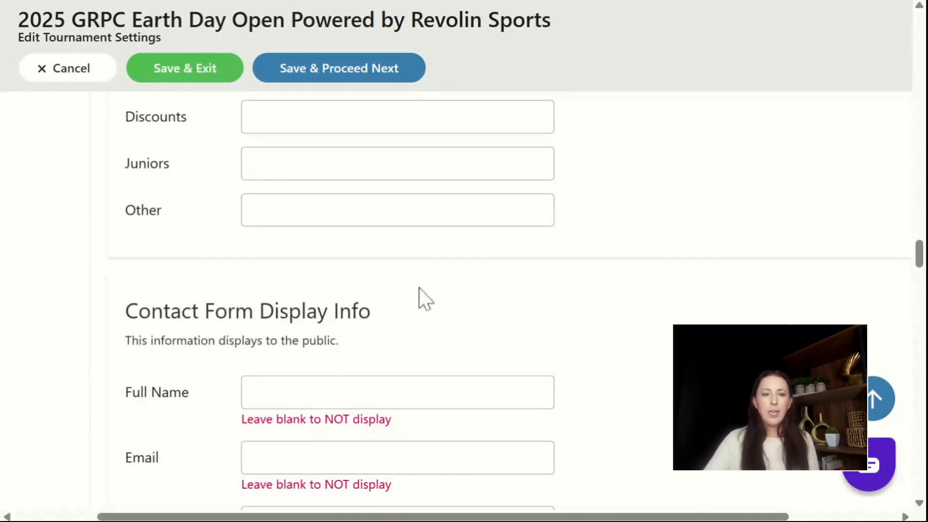
# Examine the public Contact Form Display Info fields for full name, email and phone.
pyautogui.scroll(-4, 419, 289)
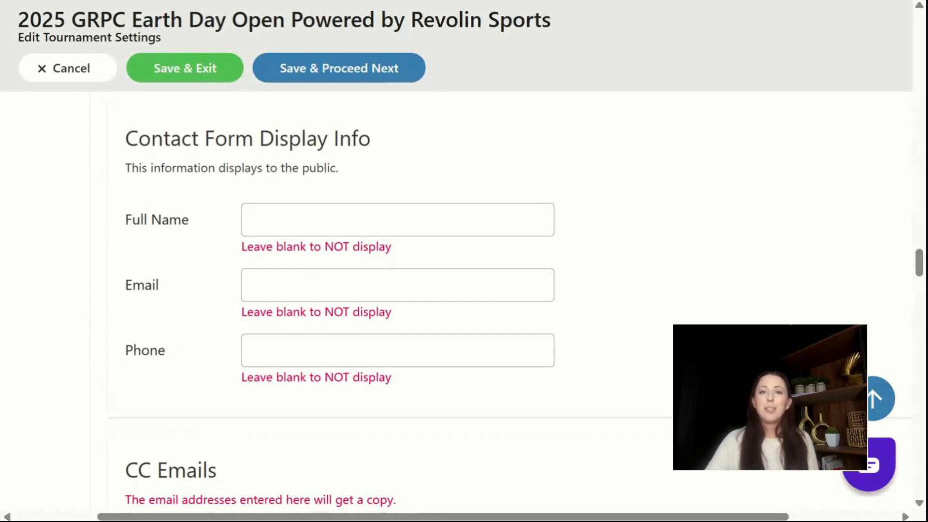
pyautogui.scroll(-2, 419, 288)
pyautogui.scroll(3, 419, 289)
pyautogui.scroll(4, 344, 265)
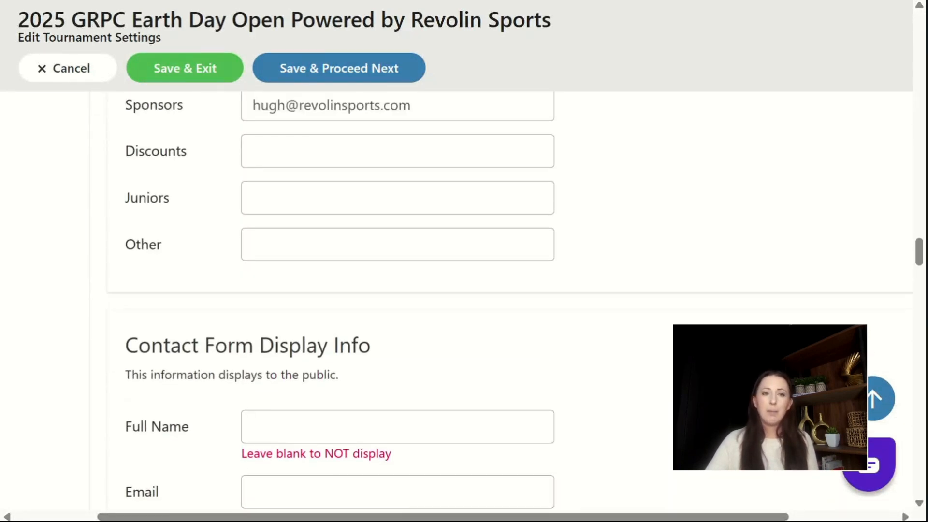
pyautogui.scroll(-5, 459, 260)
pyautogui.scroll(-2, 459, 260)
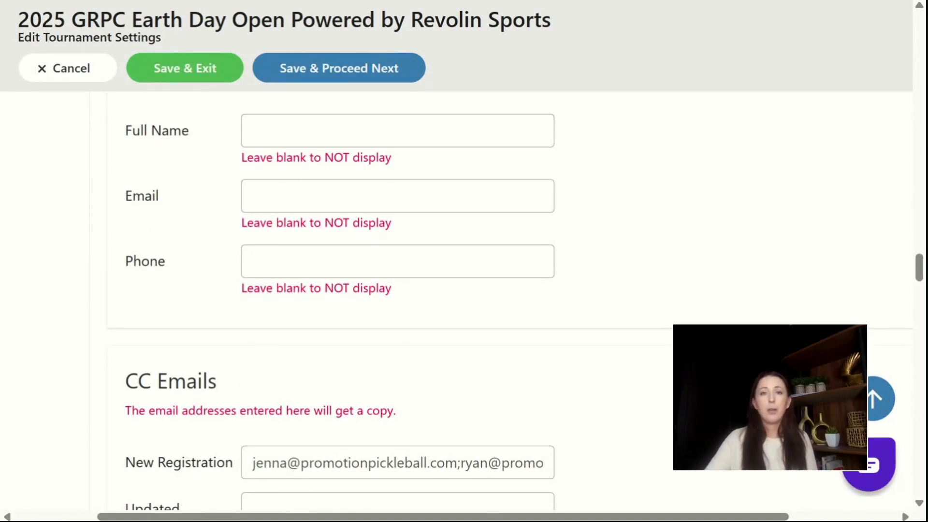
# Review the CC Emails fields for new, updated and withdrawn registrations and waiting list changes.
pyautogui.scroll(-2, 408, 253)
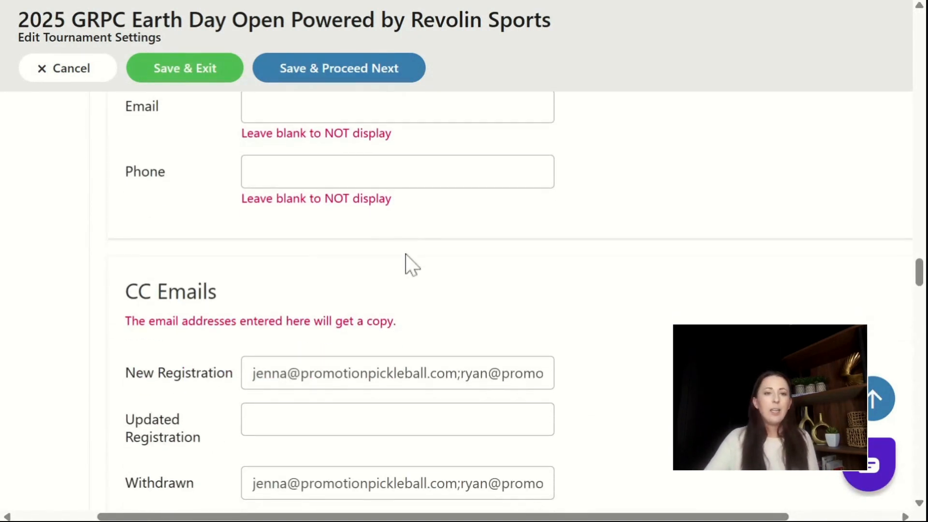
pyautogui.scroll(-2, 286, 305)
pyautogui.scroll(-2, 240, 317)
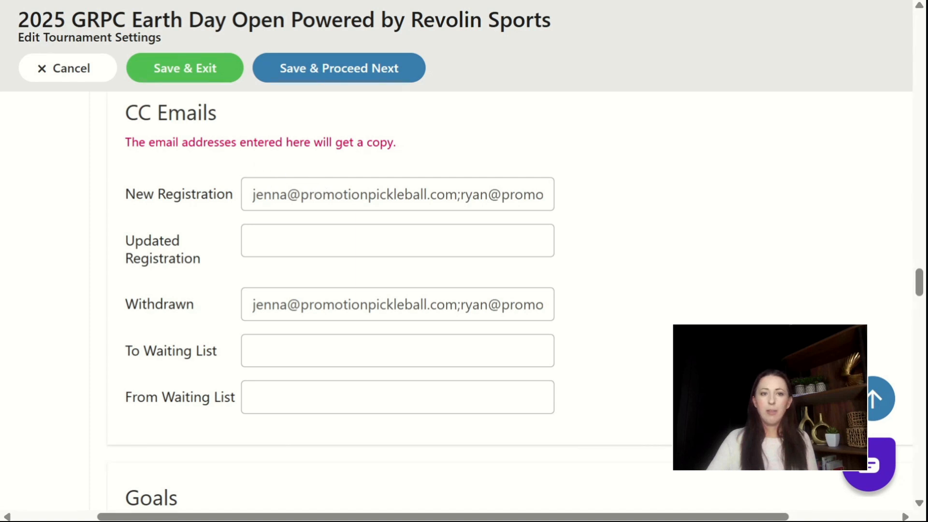
pyautogui.click(254, 241)
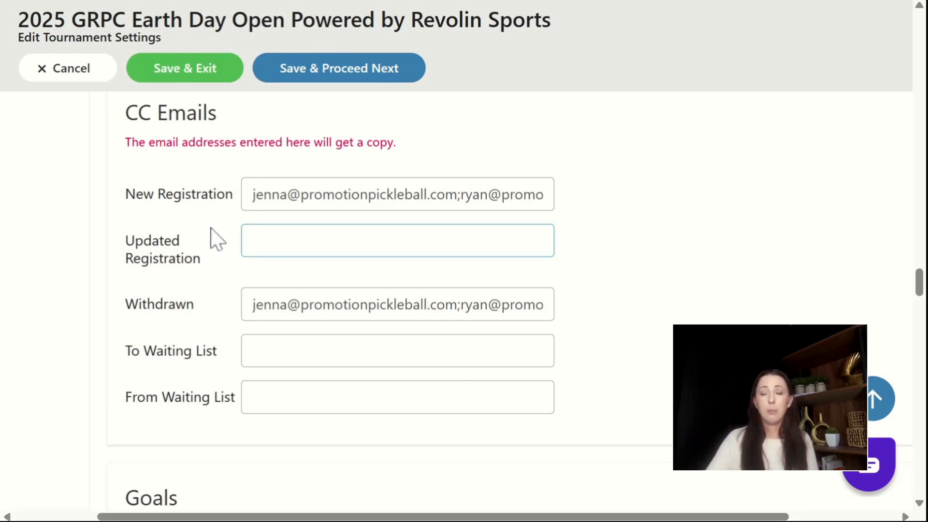
# Examine the Digital Scorecard settings for hiding assignments and the court desk minutes for assigning Next Up.
pyautogui.scroll(-2, 300, 380)
pyautogui.scroll(-7, 306, 377)
pyautogui.scroll(-2, 394, 343)
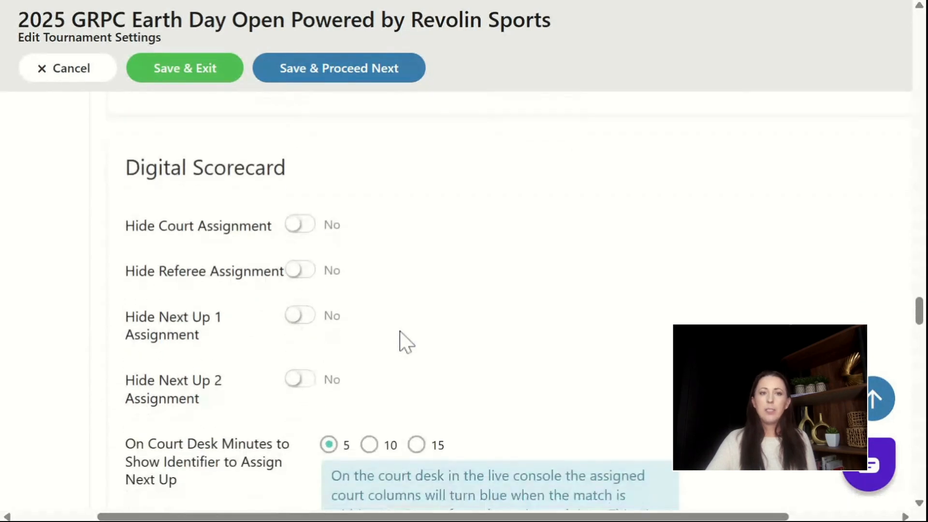
pyautogui.scroll(-2, 554, 316)
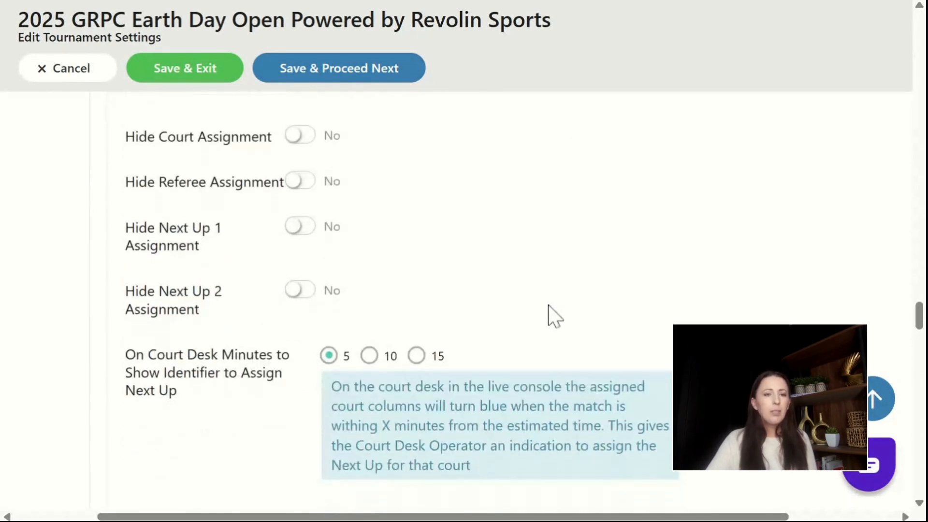
pyautogui.scroll(-2, 554, 316)
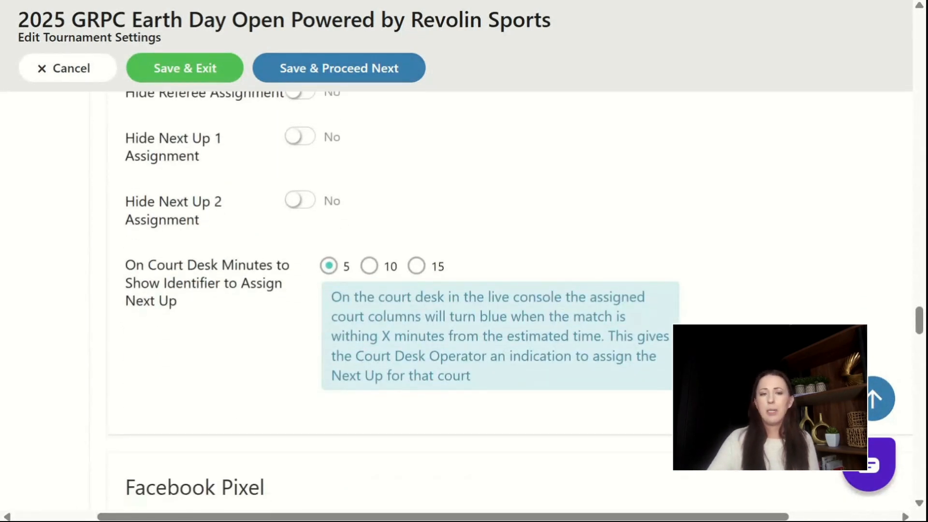
pyautogui.scroll(-2, 551, 313)
pyautogui.scroll(2, 538, 311)
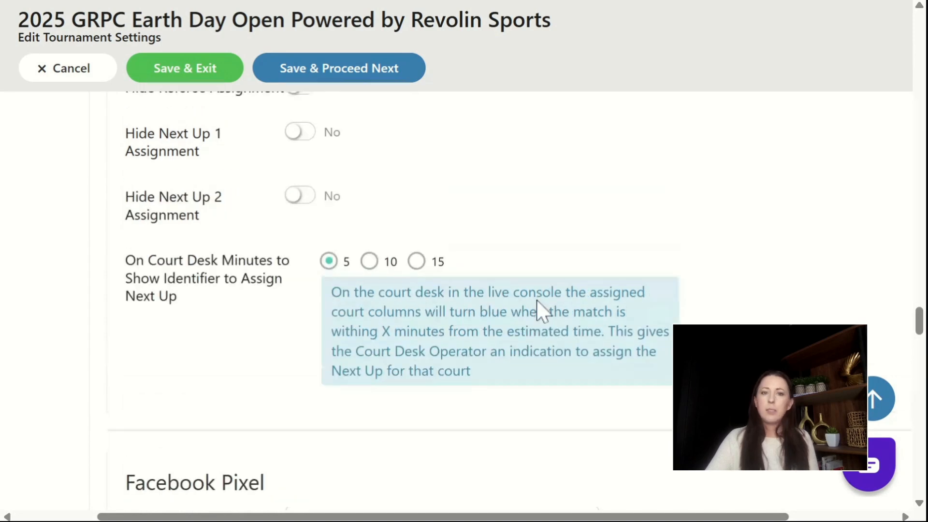
pyautogui.scroll(1, 534, 310)
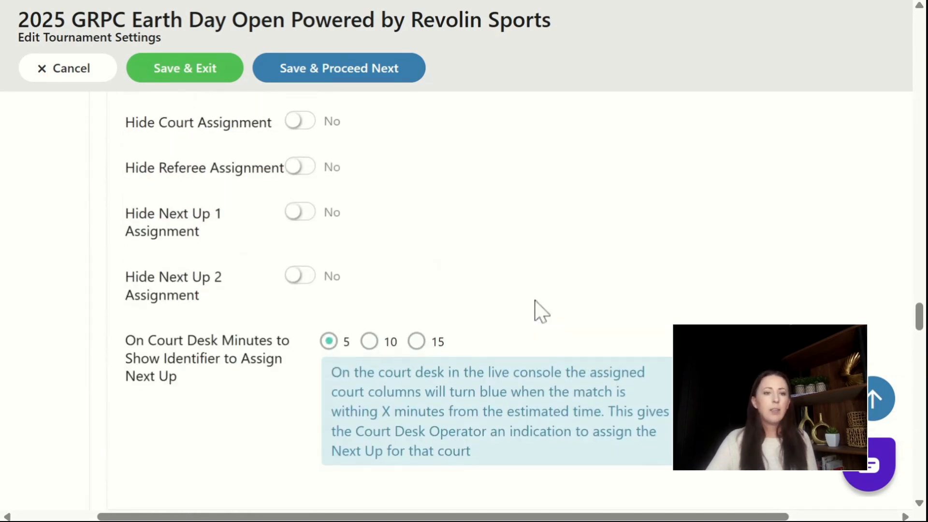
# Review the Facebook Pixel and Google Tag Manager tracking settings.
pyautogui.scroll(-5, 536, 310)
pyautogui.scroll(-6, 536, 311)
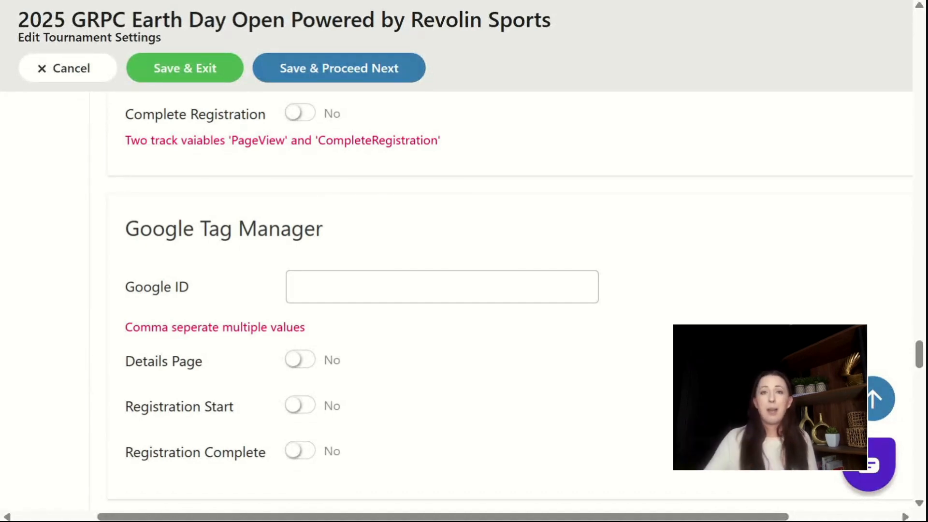
pyautogui.scroll(-4, 527, 310)
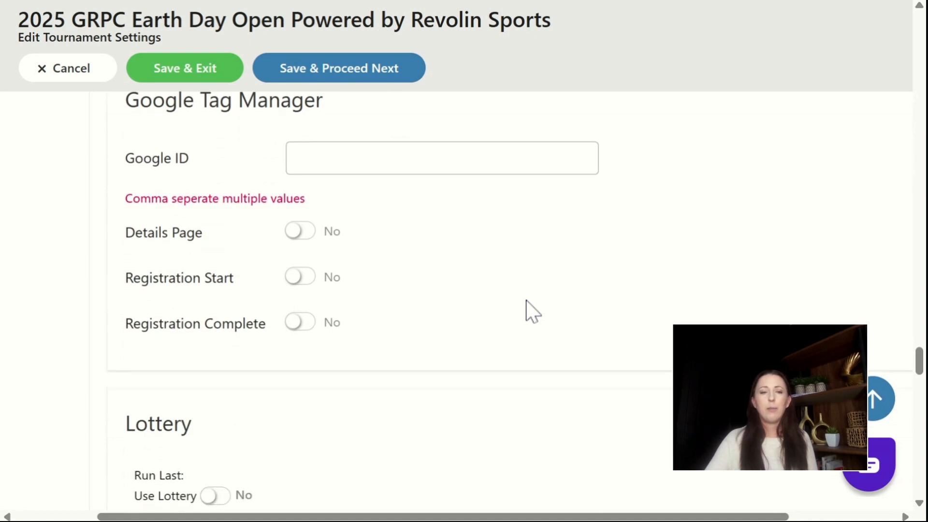
pyautogui.scroll(2, 526, 307)
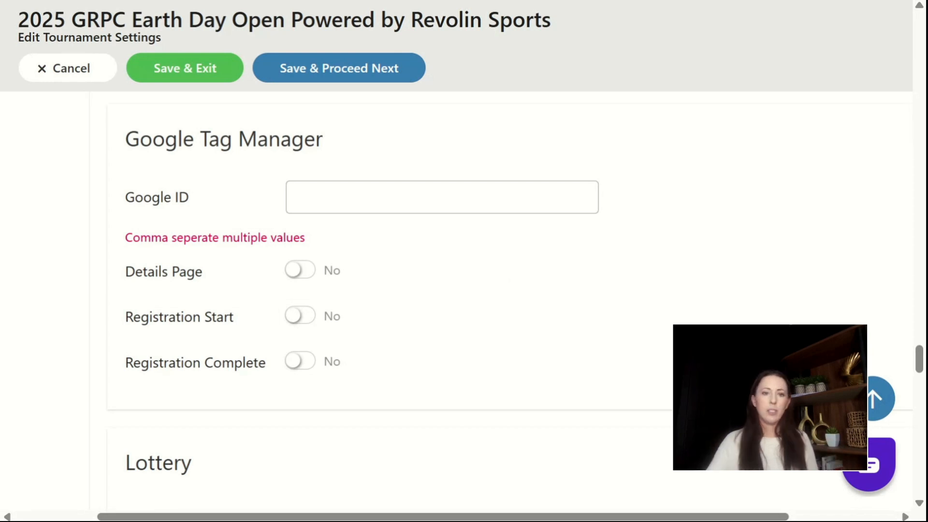
pyautogui.scroll(-2, 514, 290)
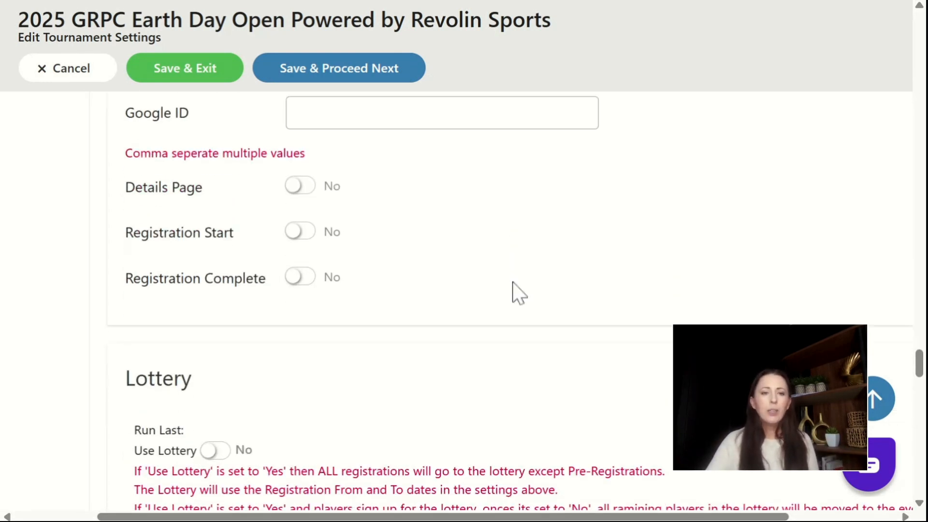
# Review the Lottery section, including the Use Lottery option, Lottery Description and Lottery Algorithm Type.
pyautogui.scroll(-5, 514, 290)
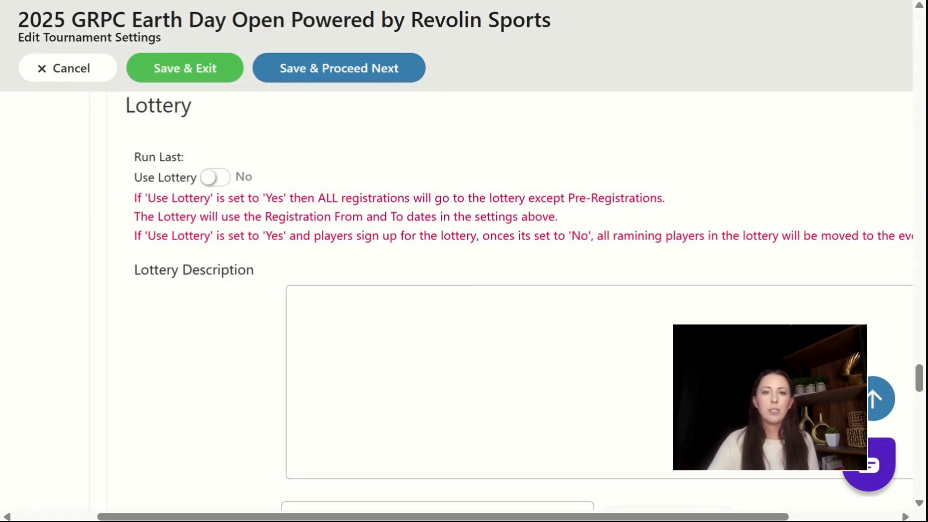
pyautogui.scroll(-2, 448, 265)
pyautogui.scroll(2, 448, 265)
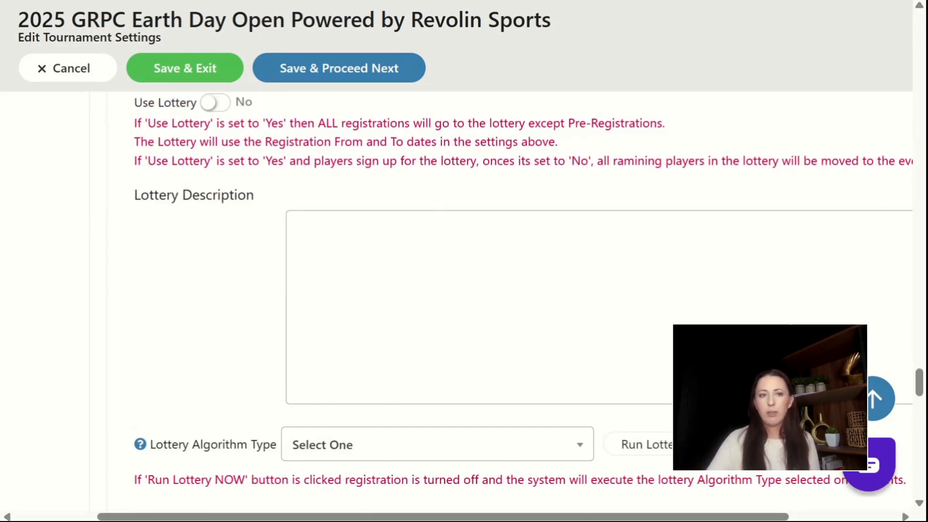
pyautogui.scroll(-5, 447, 265)
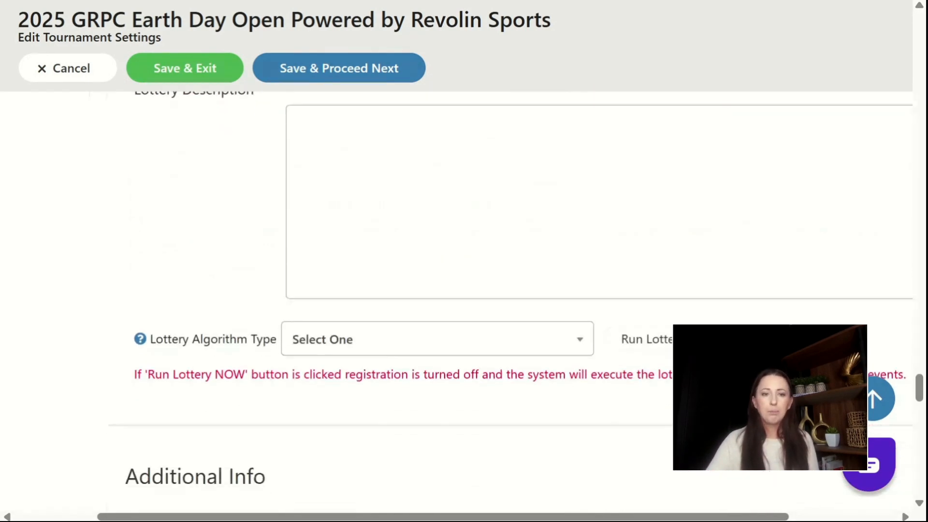
# Examine the Additional Info section's pet, alcohol and food permissions, the tournament Description and the Additional Information text.
pyautogui.scroll(-5, 447, 265)
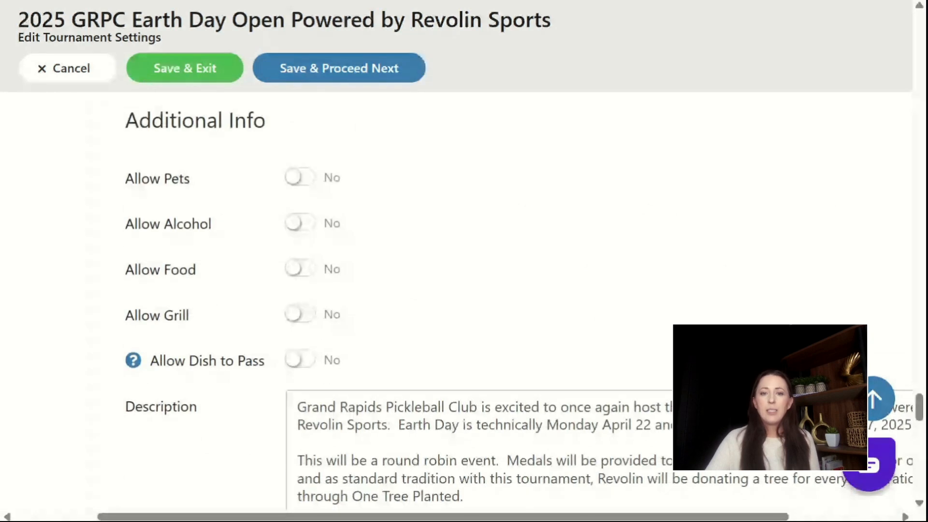
pyautogui.scroll(-2, 404, 346)
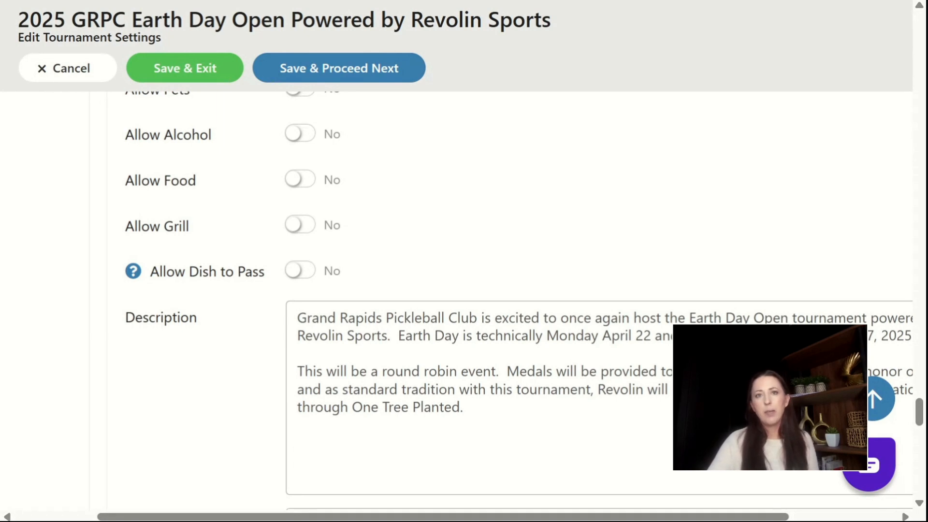
pyautogui.scroll(-2, 483, 300)
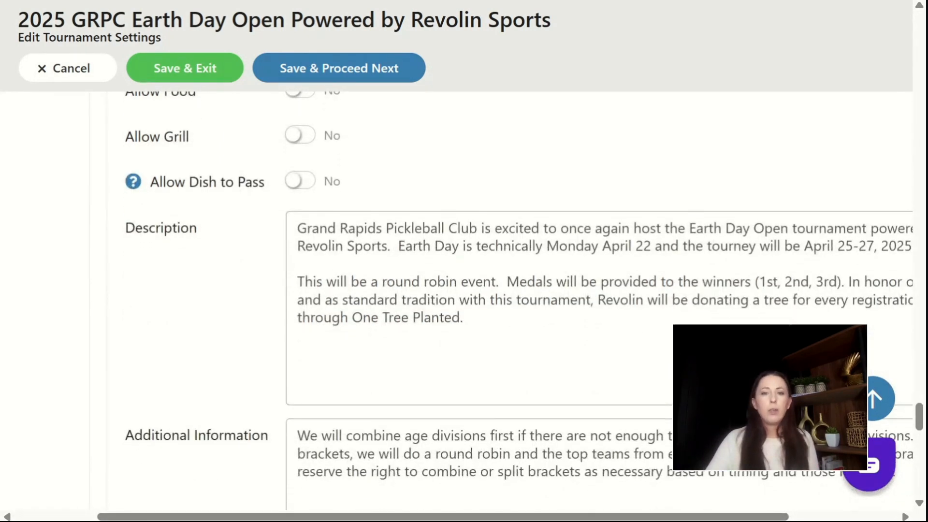
pyautogui.scroll(-2, 484, 300)
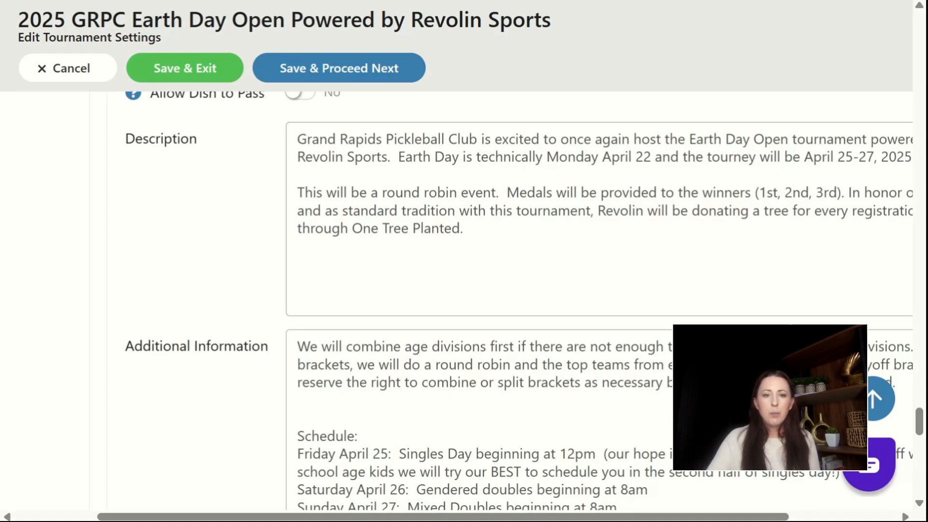
pyautogui.scroll(-2, 483, 420)
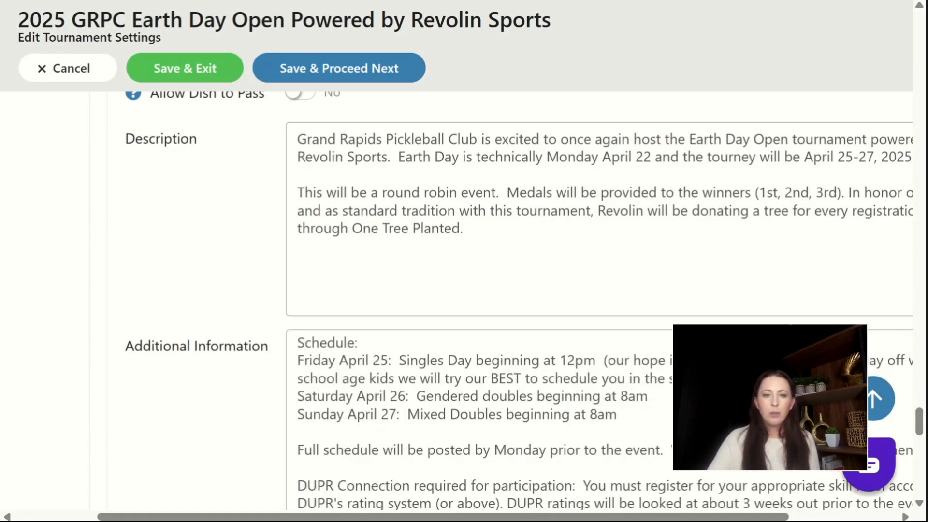
pyautogui.scroll(-3, 483, 420)
# Review the Refund Policy, the prize money amount and description, and the weather alert and Weather Info settings.
pyautogui.scroll(-3, 247, 322)
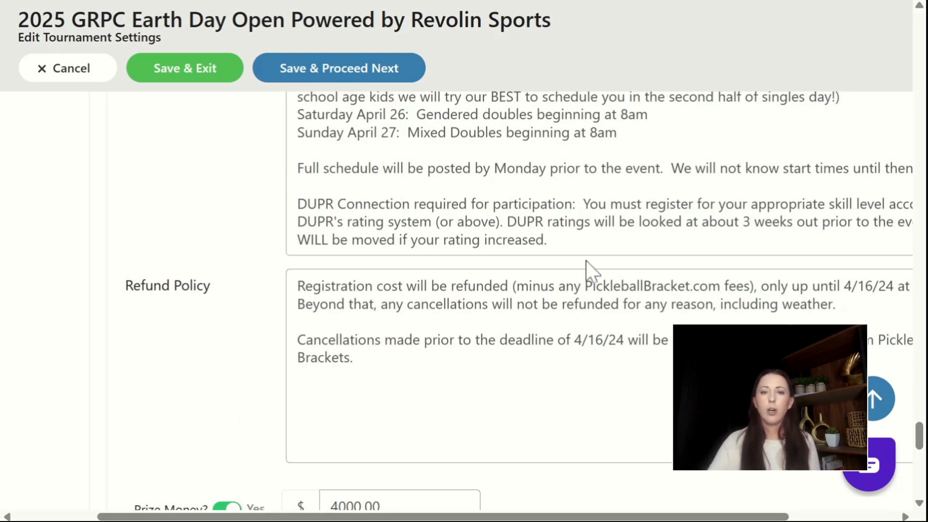
pyautogui.scroll(-1, 586, 262)
pyautogui.scroll(-3, 585, 268)
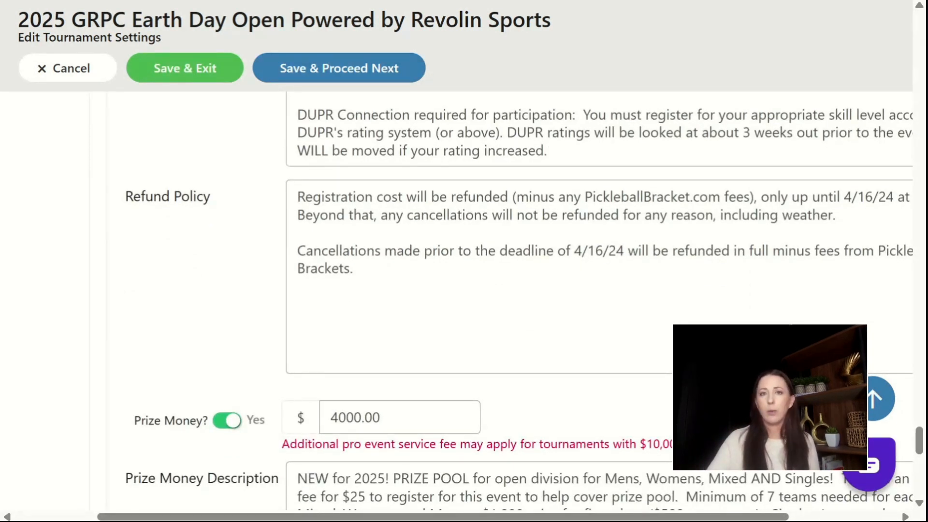
pyautogui.scroll(-8, 586, 268)
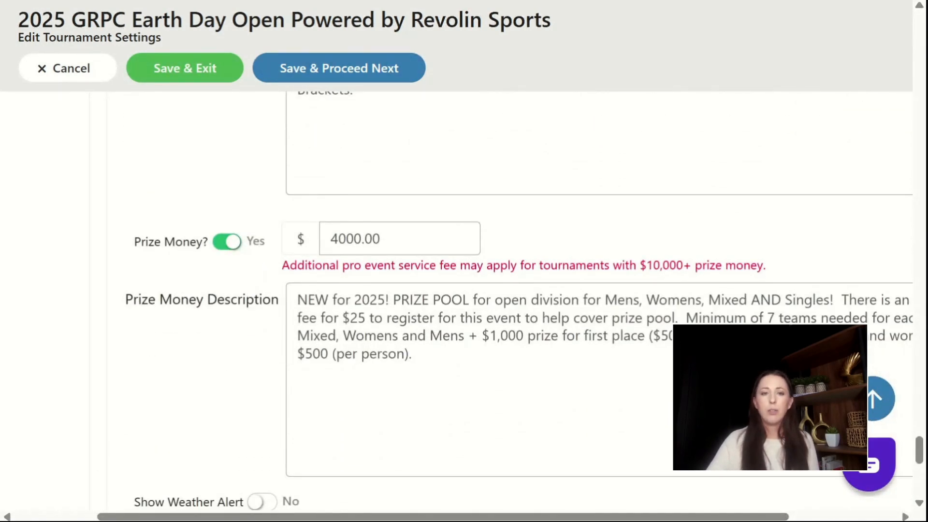
pyautogui.scroll(-8, 449, 341)
pyautogui.scroll(3, 449, 341)
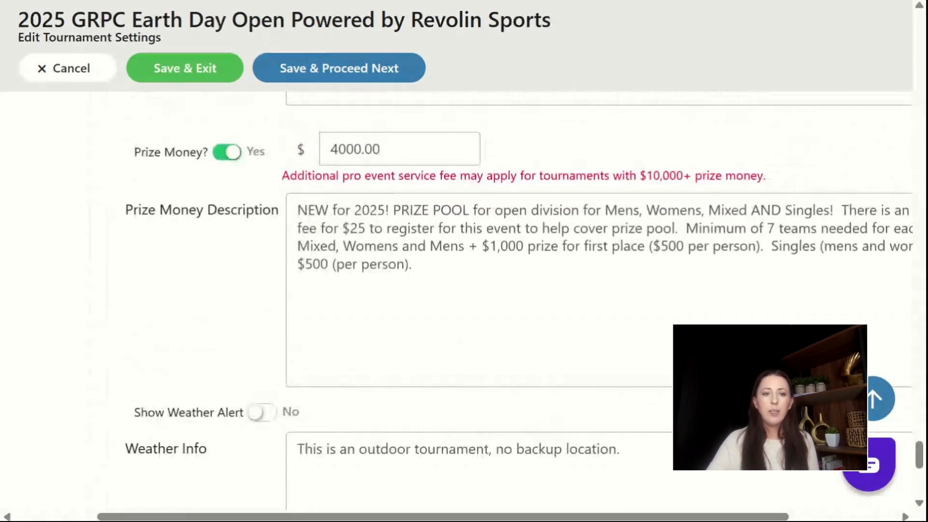
pyautogui.scroll(-3, 448, 341)
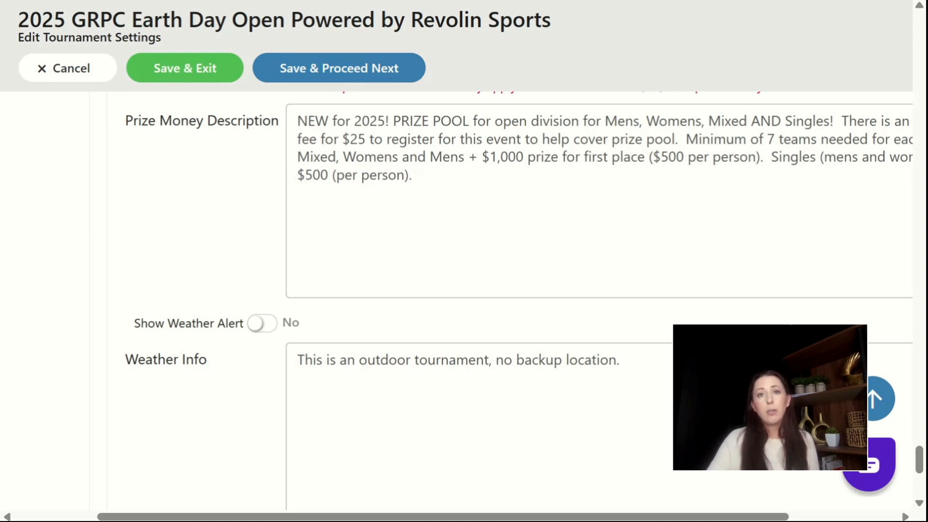
# Review the Weather Info and Health & Safety fields at the end of the Tourney Info settings.
pyautogui.scroll(-3, 519, 344)
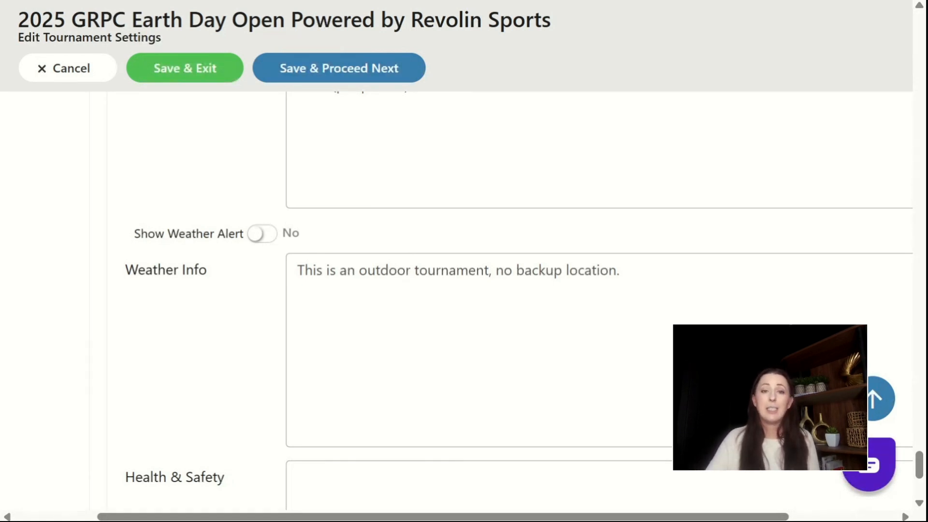
pyautogui.scroll(-3, 503, 300)
pyautogui.scroll(-3, 502, 300)
# Return to the start of the Tourney Info page and open the Registration Cost step.
pyautogui.scroll(15, 503, 300)
pyautogui.scroll(20, 377, 292)
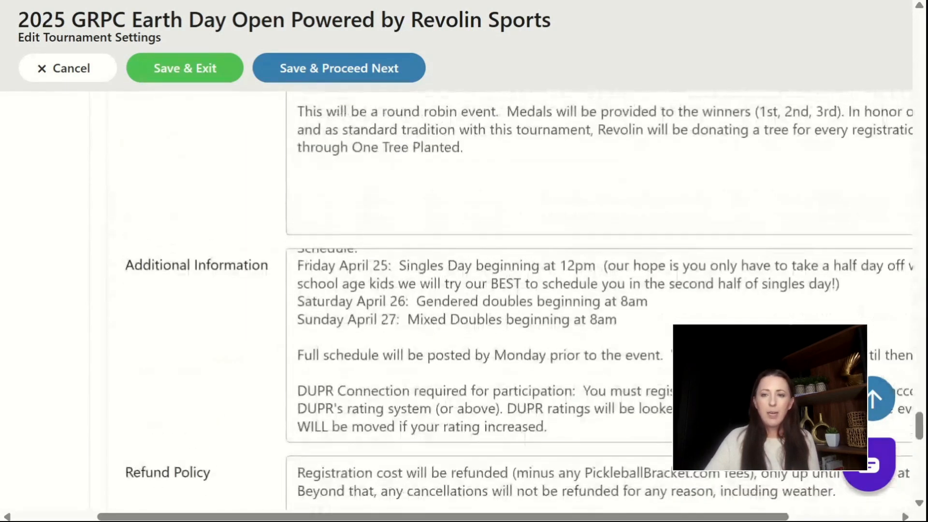
pyautogui.scroll(20, 369, 285)
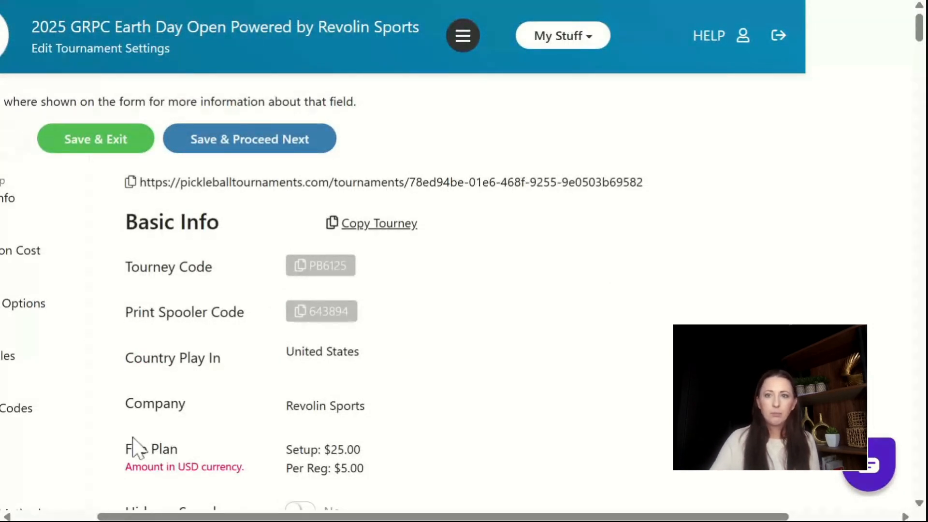
pyautogui.scroll(-2, 610, 323)
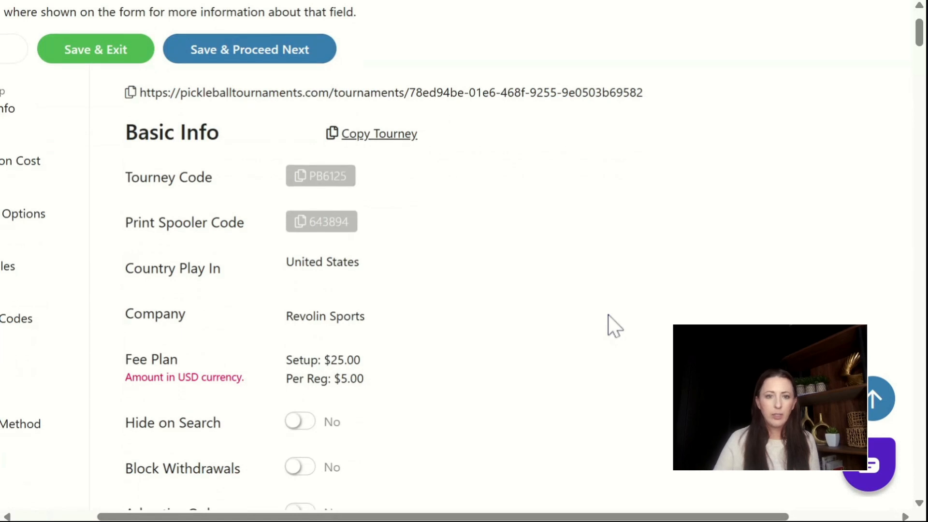
pyautogui.hscroll(-2, 610, 323)
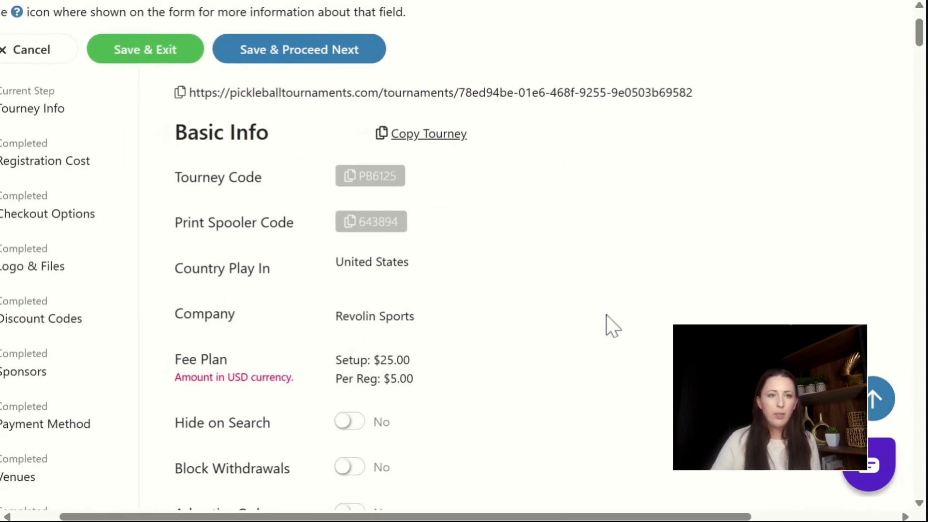
pyautogui.hscroll(-2, 611, 325)
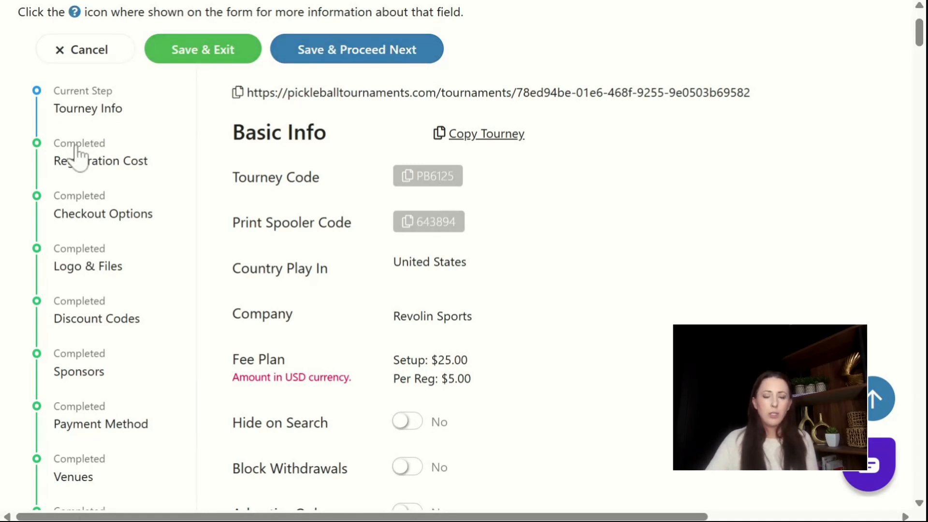
pyautogui.click(108, 165)
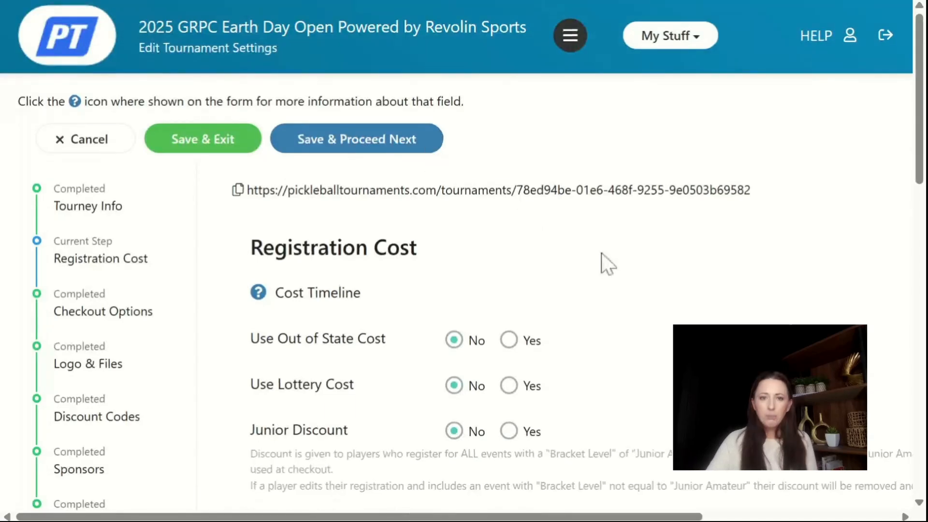
# Review the discount and club member options and the Early Bird and Registration cost tiers with their start dates.
pyautogui.scroll(-1, 580, 256)
pyautogui.scroll(-6, 607, 266)
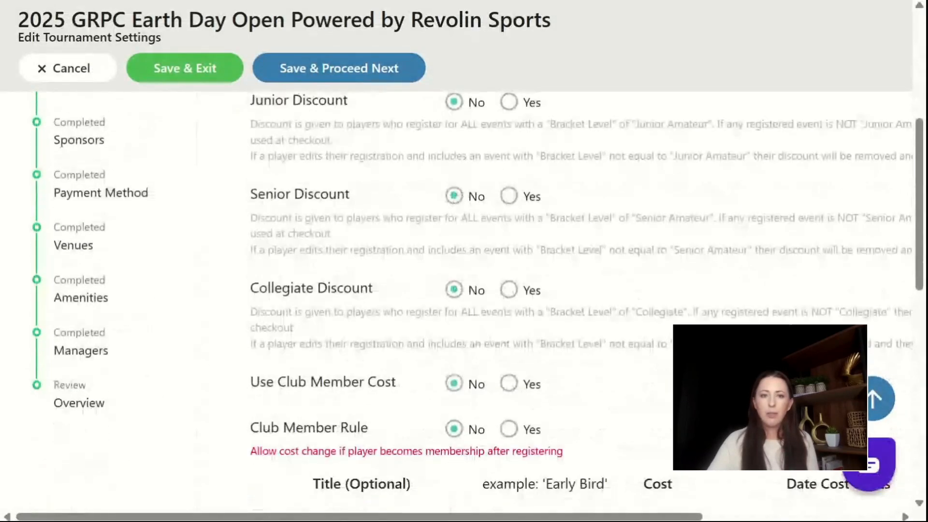
pyautogui.scroll(-4, 543, 276)
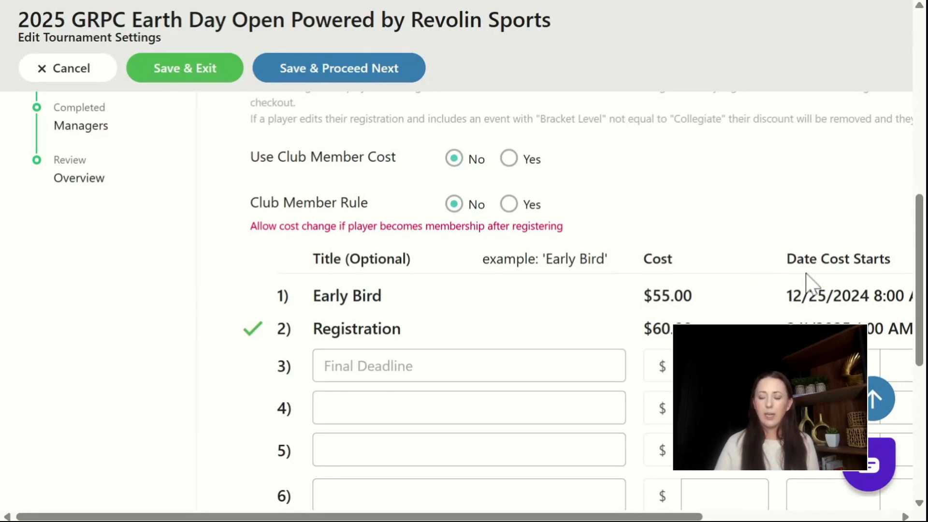
pyautogui.hscroll(2, 792, 280)
pyautogui.hscroll(2, 793, 280)
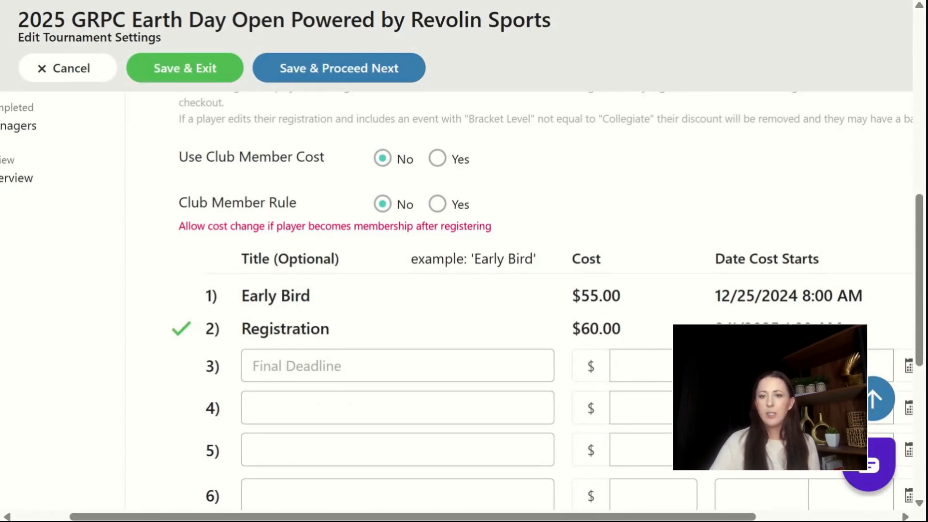
pyautogui.moveTo(715, 329); pyautogui.dragTo(737, 329)
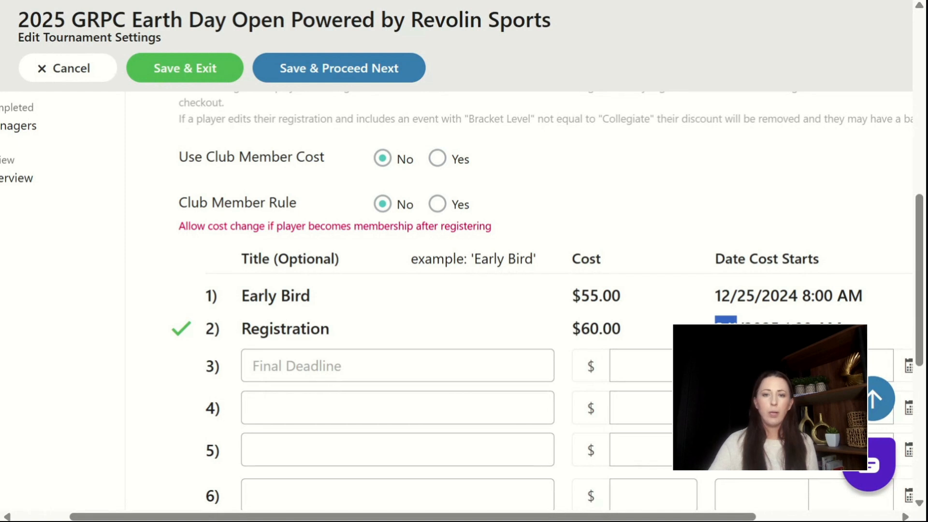
pyautogui.moveTo(243, 329); pyautogui.dragTo(338, 336)
# Add a third cost tier titled Late Registration at $70, starting April 9, 2025 at 1:00 AM.
pyautogui.click(328, 365)
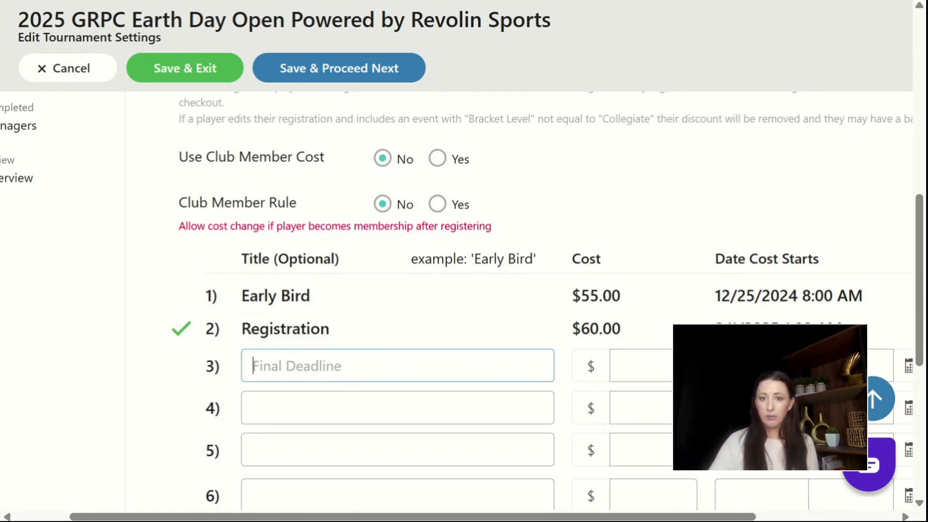
pyautogui.click(358, 403)
pyautogui.click(681, 368)
pyautogui.write('70')
pyautogui.press('Tab')
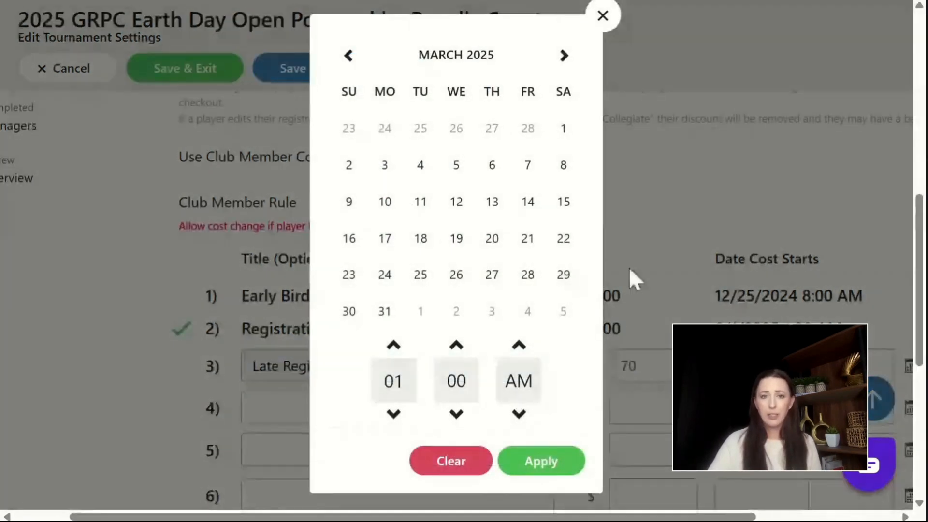
pyautogui.click(563, 55)
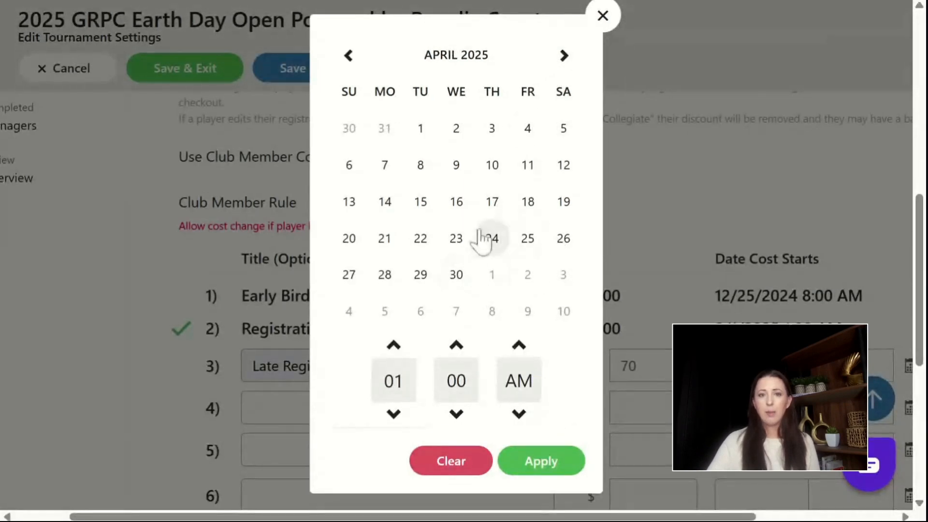
pyautogui.click(458, 166)
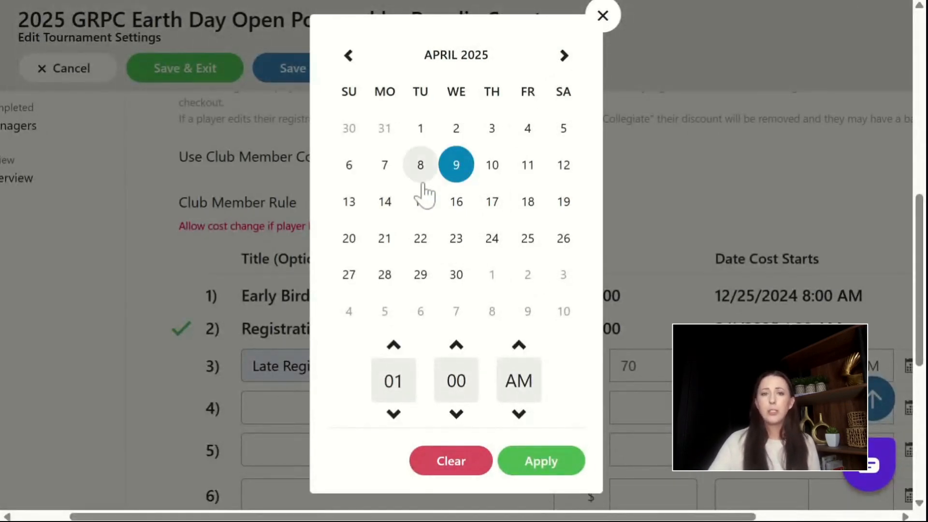
pyautogui.click(541, 462)
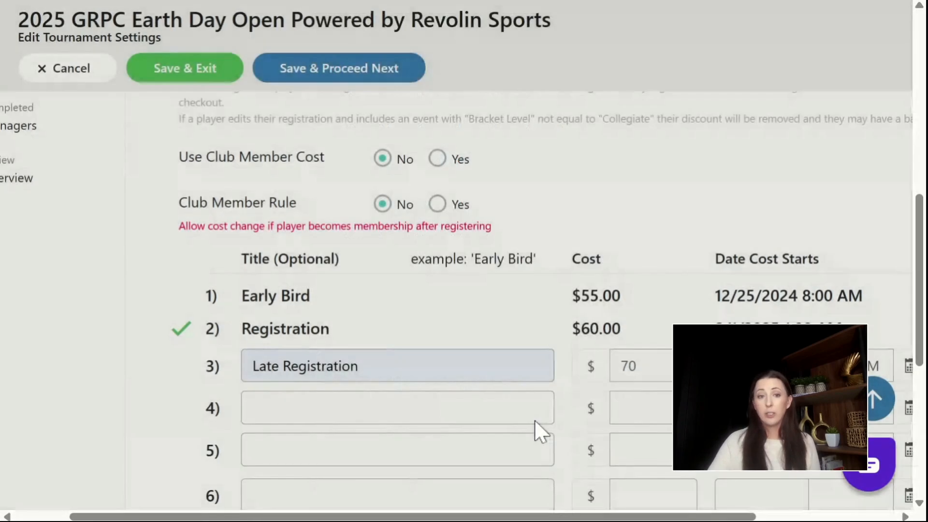
# Clear the Late Registration entry from the third cost tier.
pyautogui.hscroll(2, 560, 383)
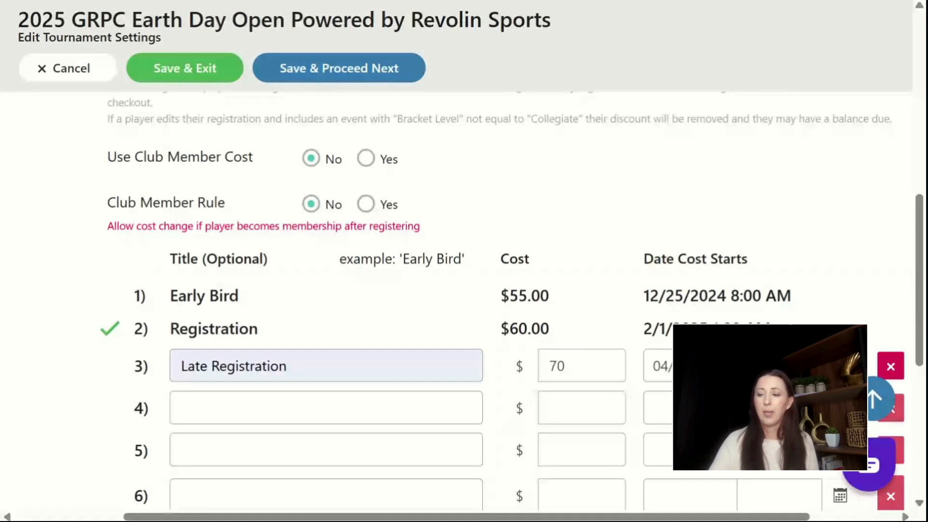
pyautogui.click(890, 367)
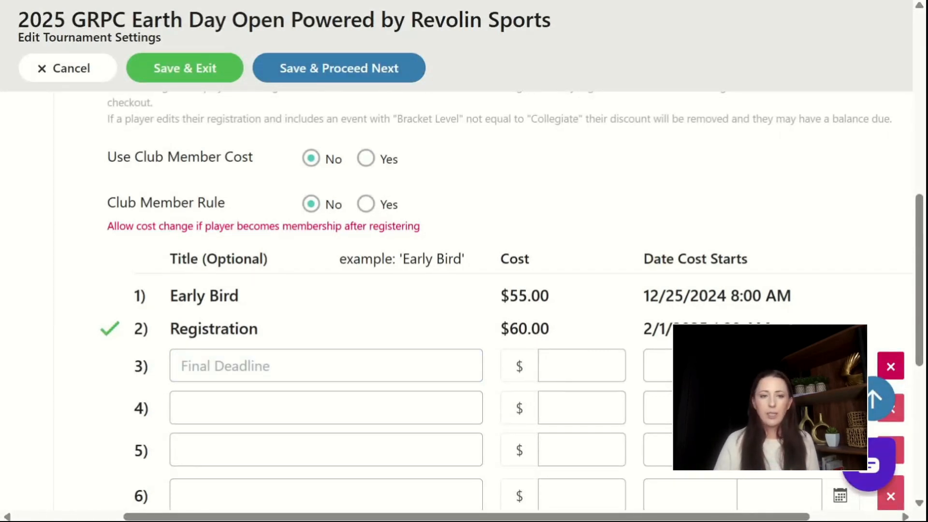
pyautogui.hscroll(-2, 628, 391)
pyautogui.hscroll(-3, 633, 393)
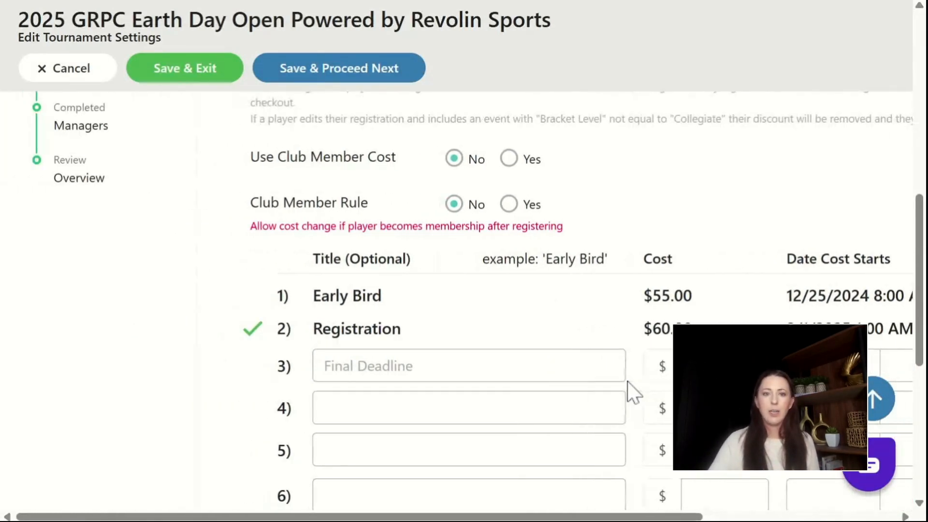
# Review the Registration Cost settings and the choices for Events Included in Cost without changing the selection.
pyautogui.scroll(-3, 631, 384)
pyautogui.scroll(7, 580, 140)
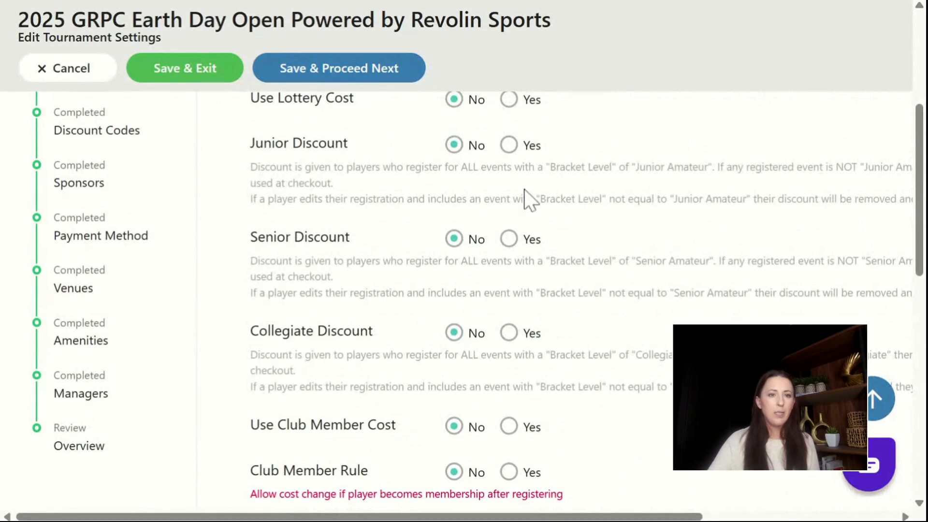
pyautogui.scroll(4, 441, 338)
pyautogui.scroll(-10, 441, 363)
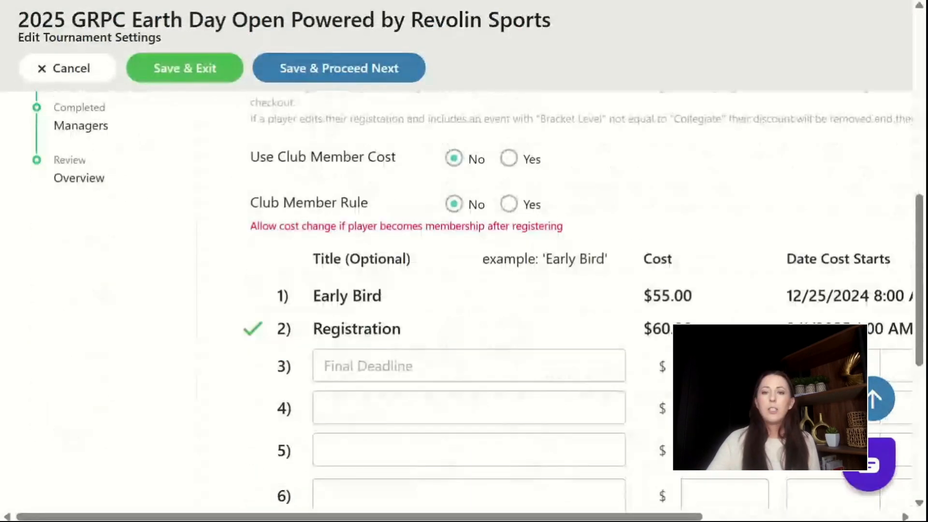
pyautogui.scroll(-5, 487, 384)
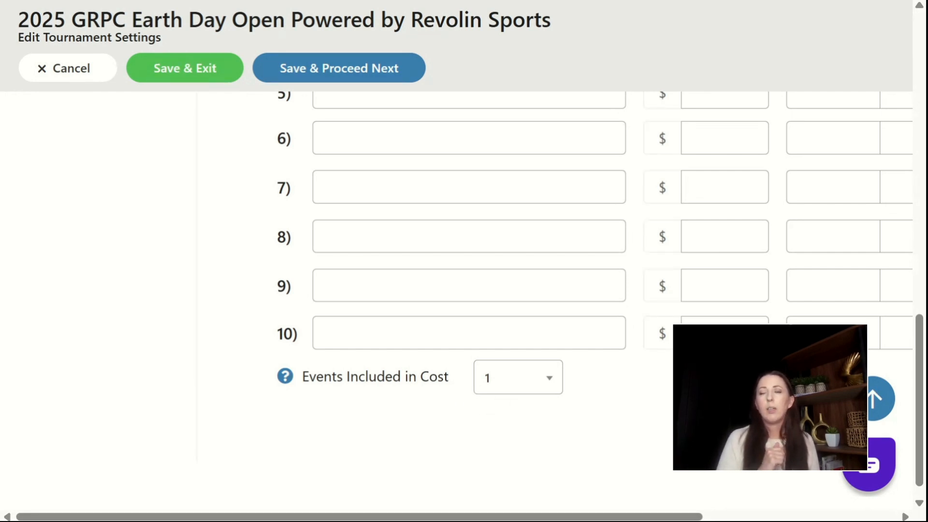
pyautogui.click(489, 391)
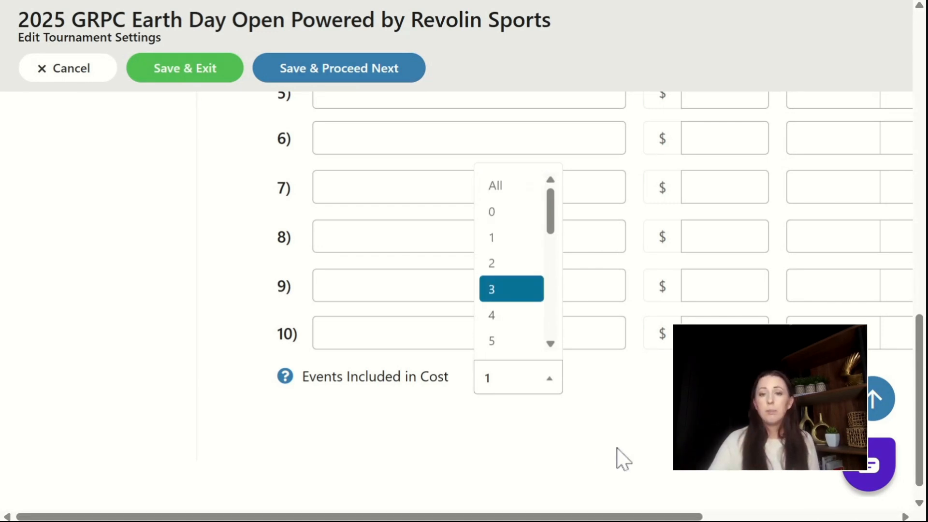
pyautogui.click(633, 438)
# Open the Logo & Files step, dismissing the upload requirements notice, and review the tourney logo, Flyer and Waiver settings.
pyautogui.scroll(-1, 126, 247)
pyautogui.scroll(9, 137, 242)
pyautogui.scroll(10, 134, 240)
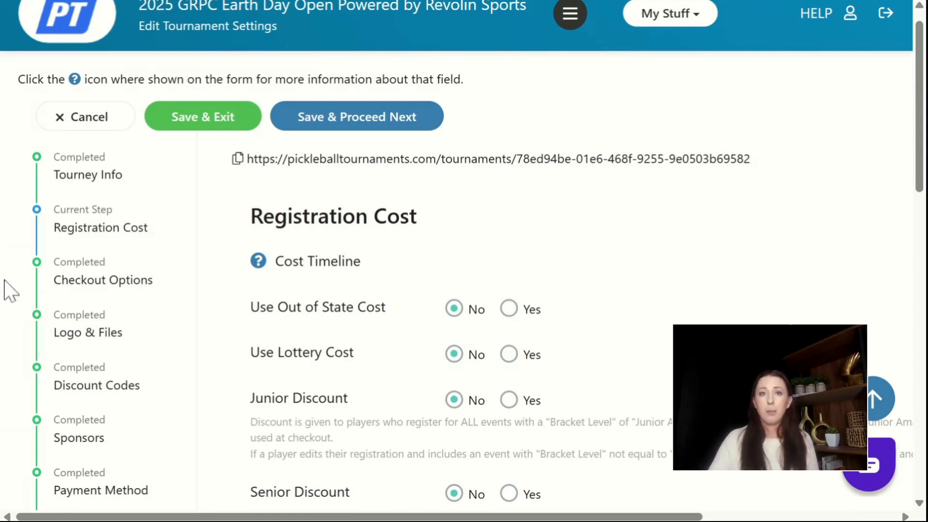
pyautogui.scroll(-2, 171, 273)
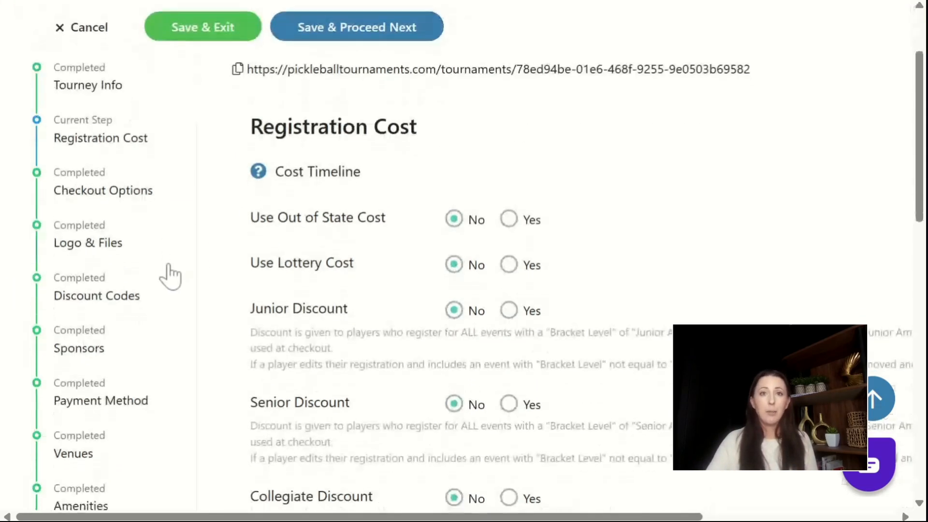
pyautogui.click(70, 246)
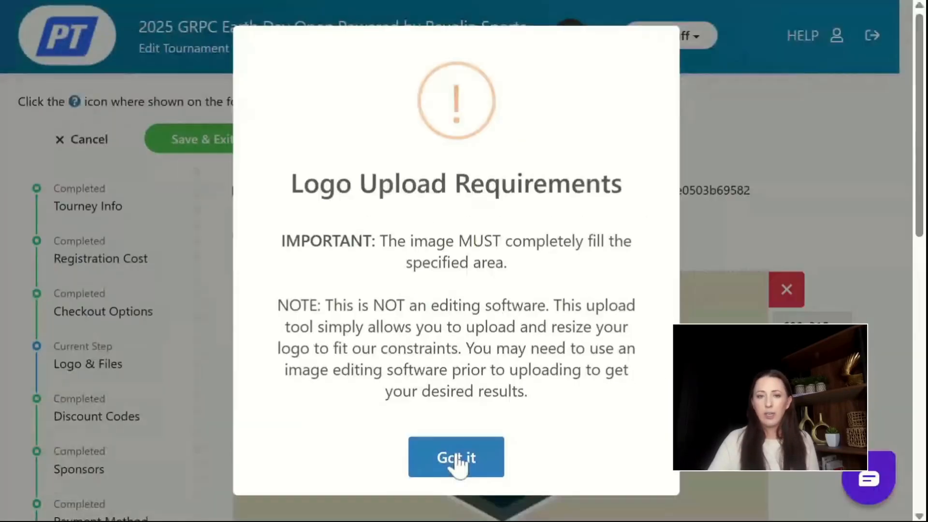
pyautogui.click(456, 459)
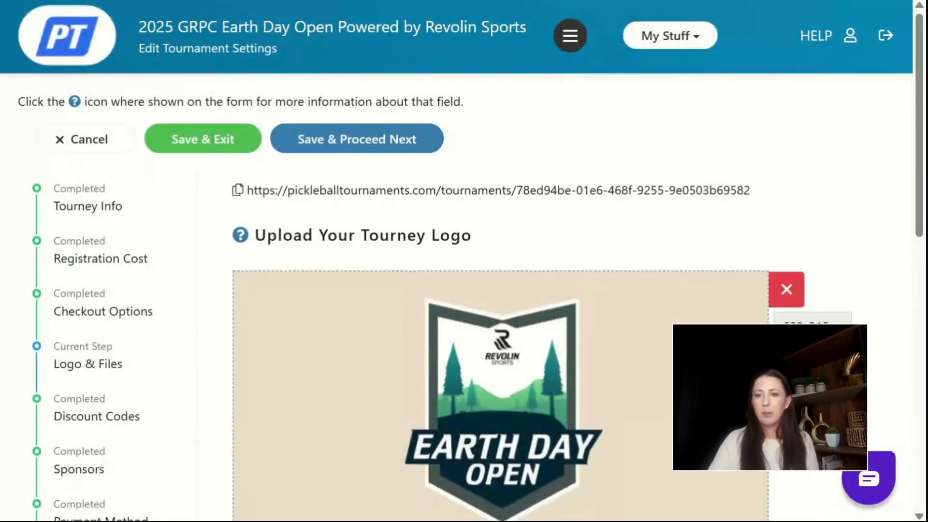
pyautogui.scroll(-6, 566, 338)
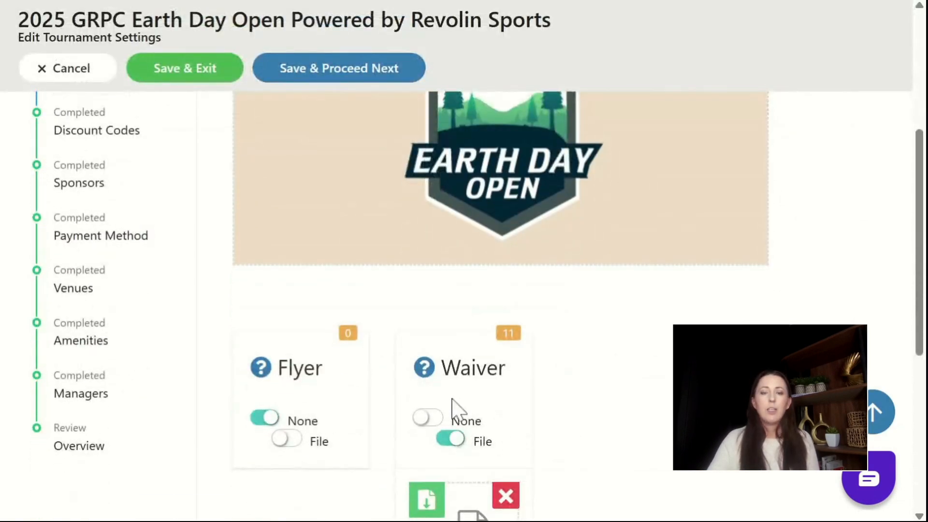
pyautogui.scroll(2, 154, 251)
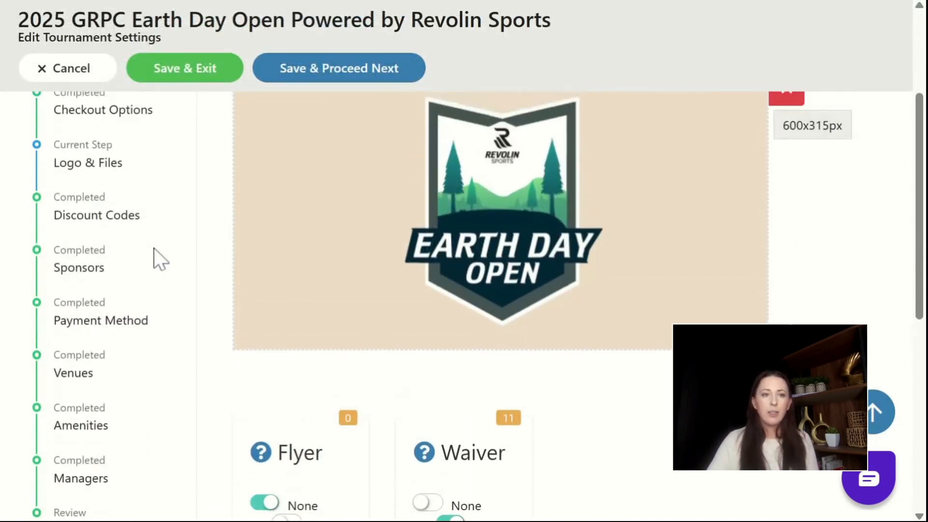
# Go to the Discount Codes step and review the Glow Tourney code's amount, issue limit and active dates, leaving it unsaved.
pyautogui.click(77, 228)
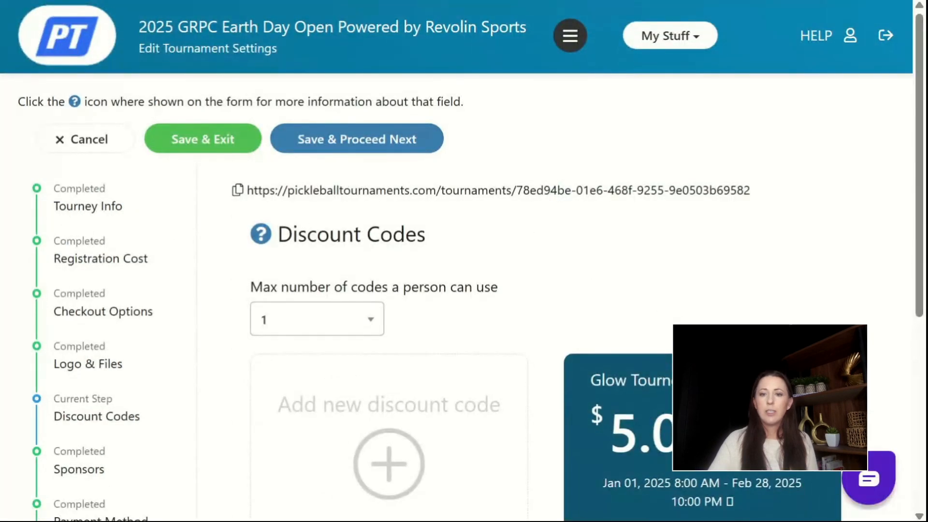
pyautogui.click(623, 430)
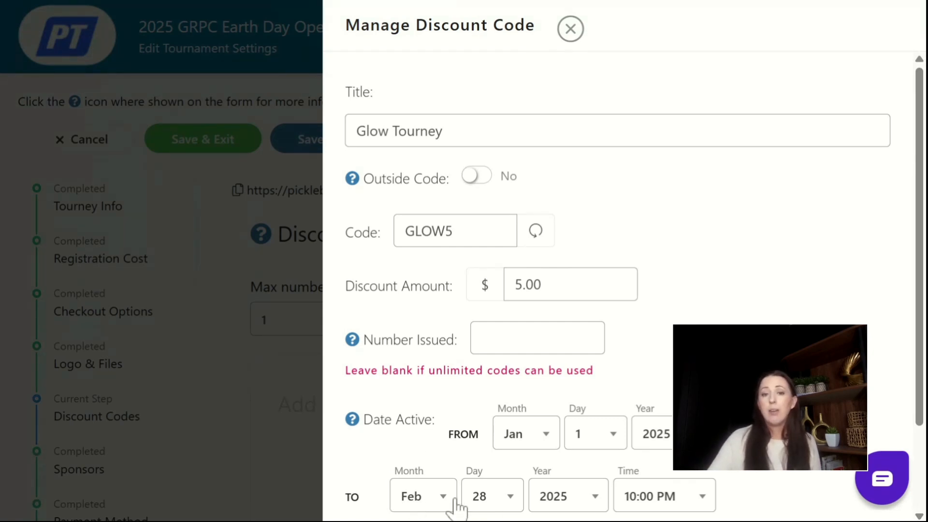
pyautogui.scroll(-2, 459, 405)
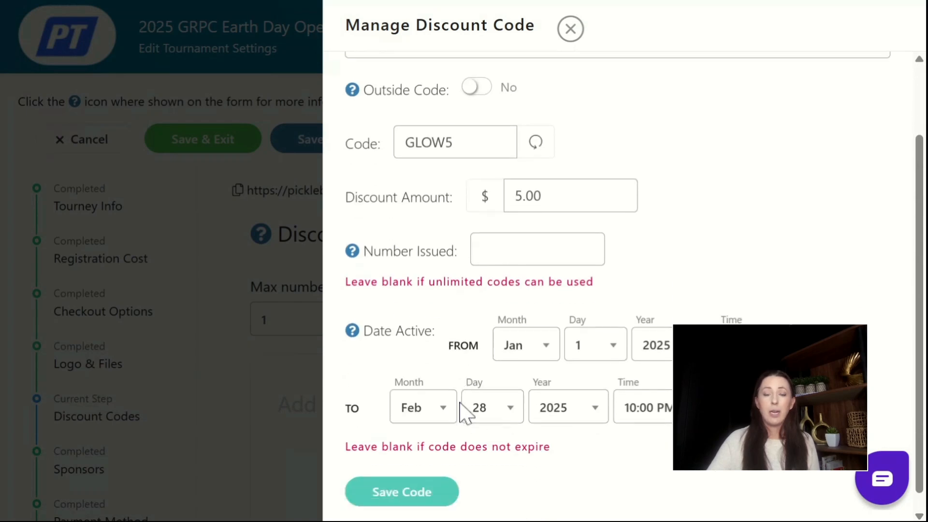
pyautogui.scroll(2, 459, 403)
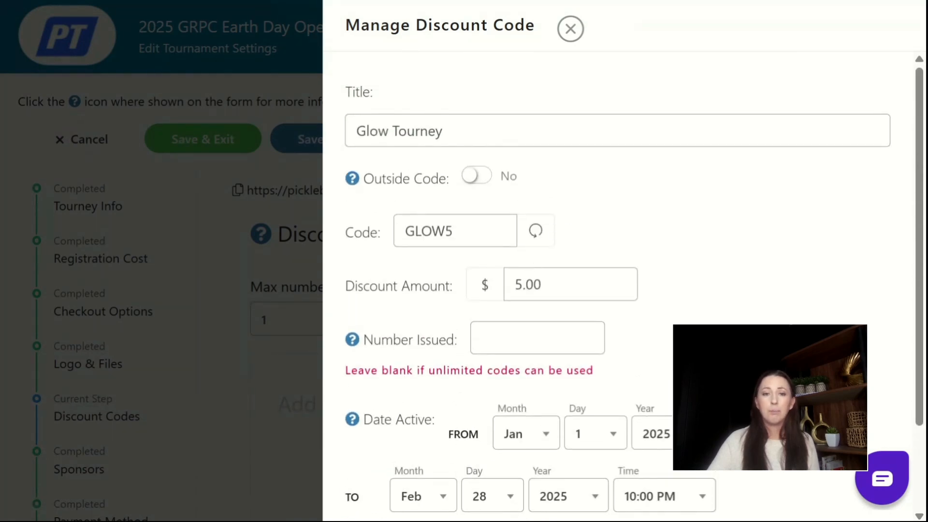
pyautogui.click(456, 231)
pyautogui.hotkey('ctrl', 'a')
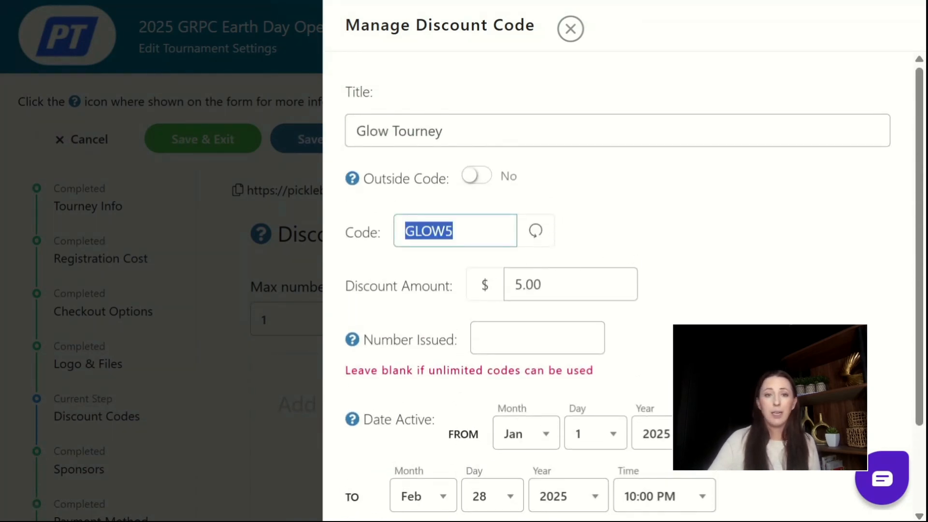
pyautogui.click(565, 33)
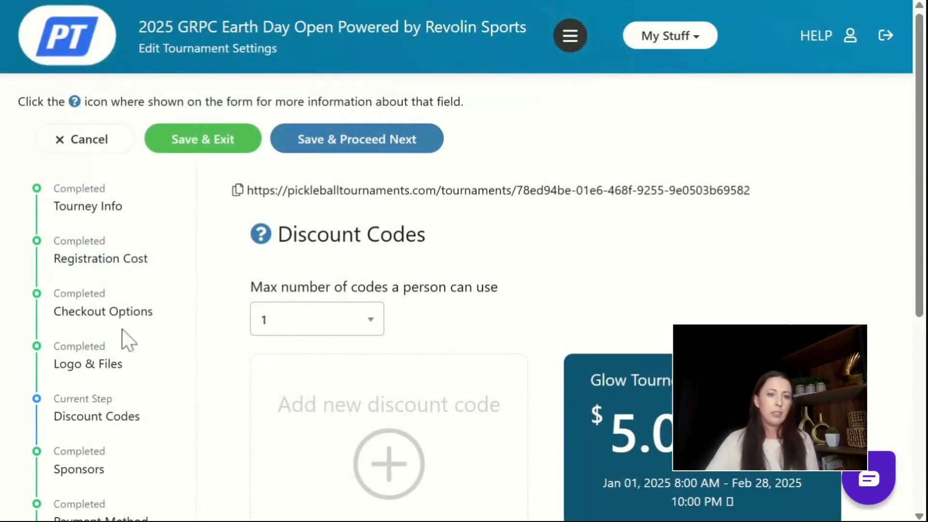
# Go to the Sponsors step, open a new sponsor entry and view the Level choices without picking one.
pyautogui.scroll(-2, 116, 339)
pyautogui.click(75, 379)
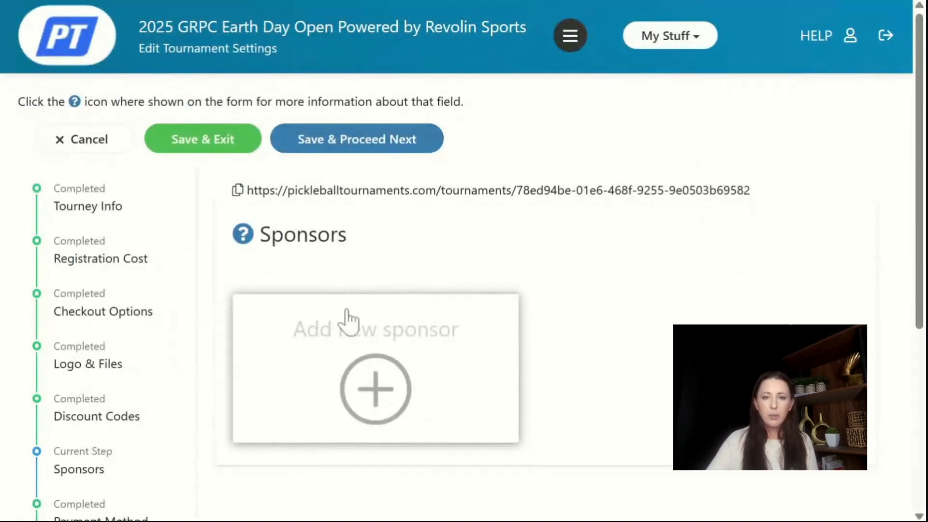
pyautogui.click(396, 398)
pyautogui.click(559, 92)
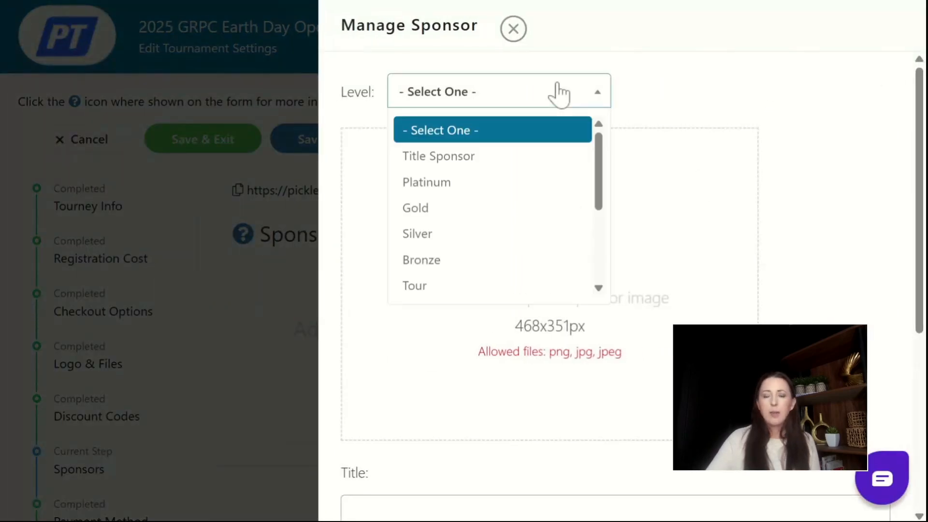
pyautogui.click(700, 145)
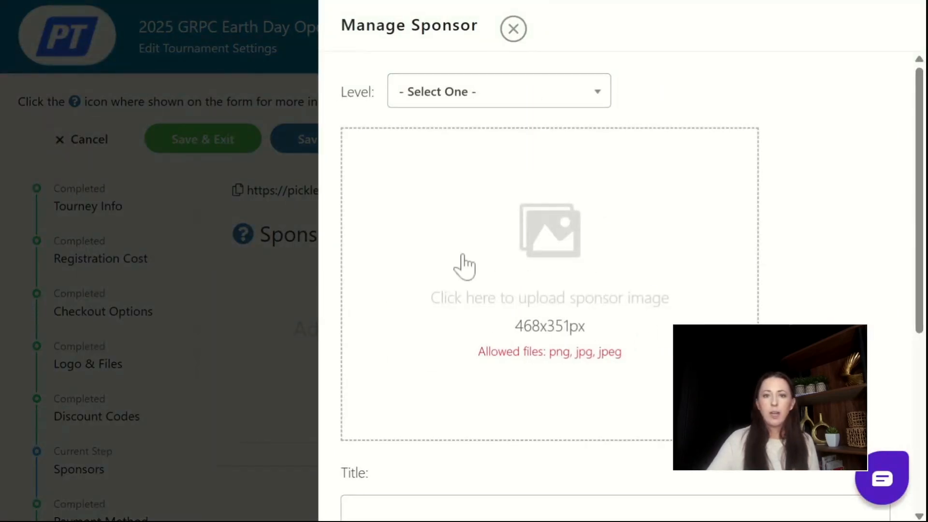
# Review the sponsor form's image, Title, Url, Amount and Tagline fields, close it unsaved, and check the Sponsors help.
pyautogui.scroll(-3, 833, 269)
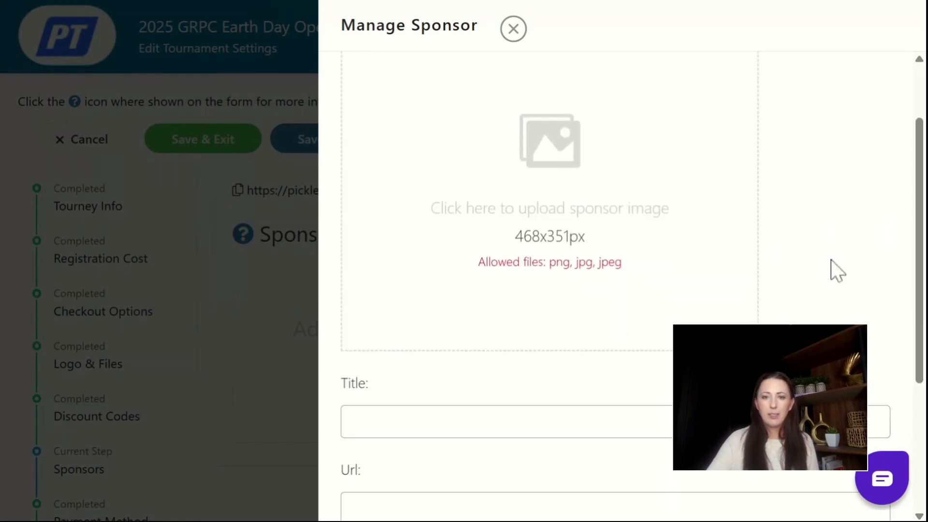
pyautogui.scroll(-2, 831, 264)
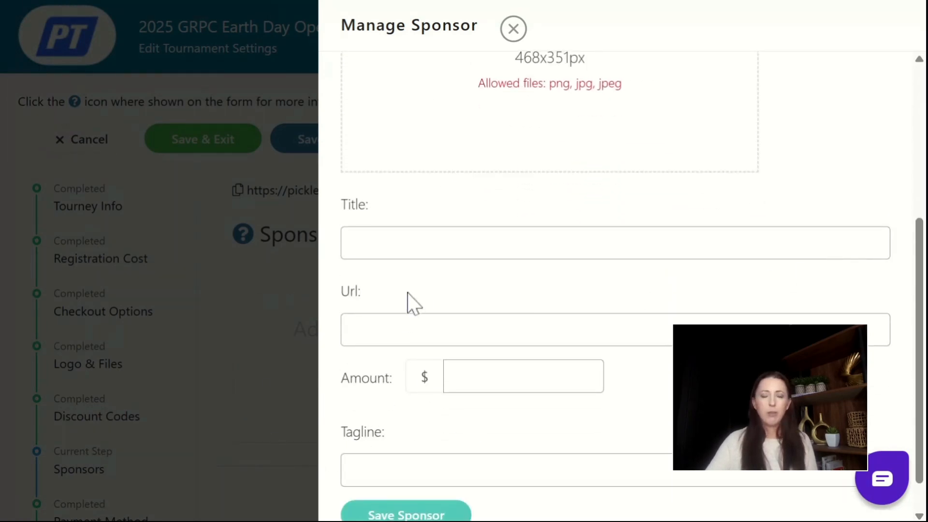
pyautogui.scroll(5, 361, 299)
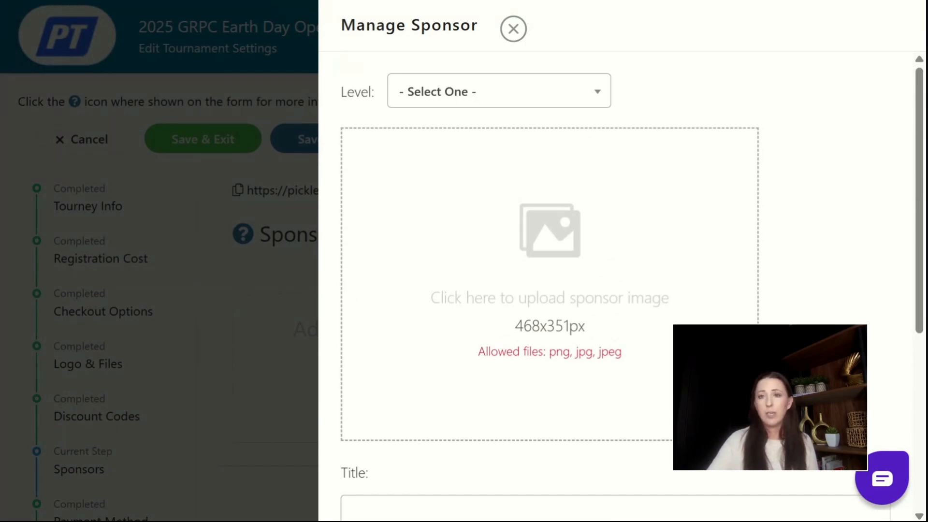
pyautogui.click(234, 415)
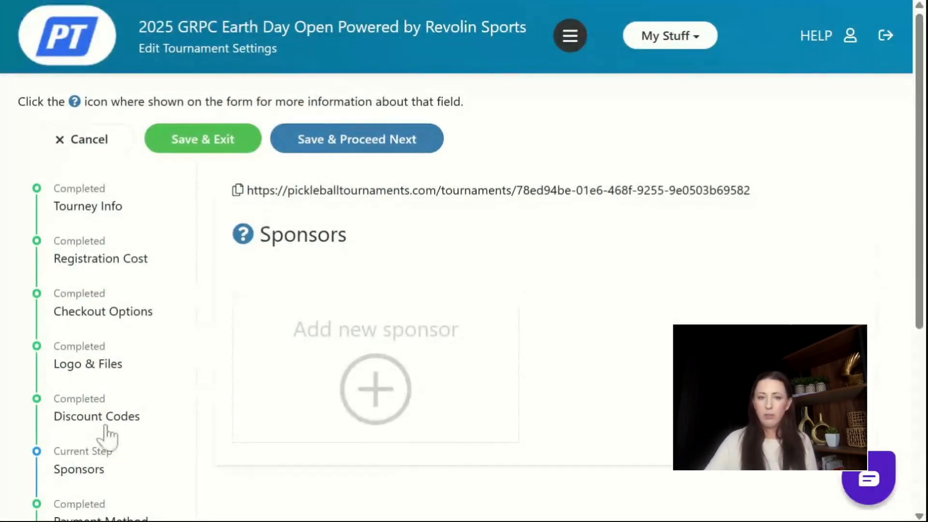
pyautogui.click(242, 233)
pyautogui.click(211, 296)
# Go to the Venues step and review the Belknap venue's print spooler, address, surface, net, court and ball settings.
pyautogui.scroll(-4, 203, 321)
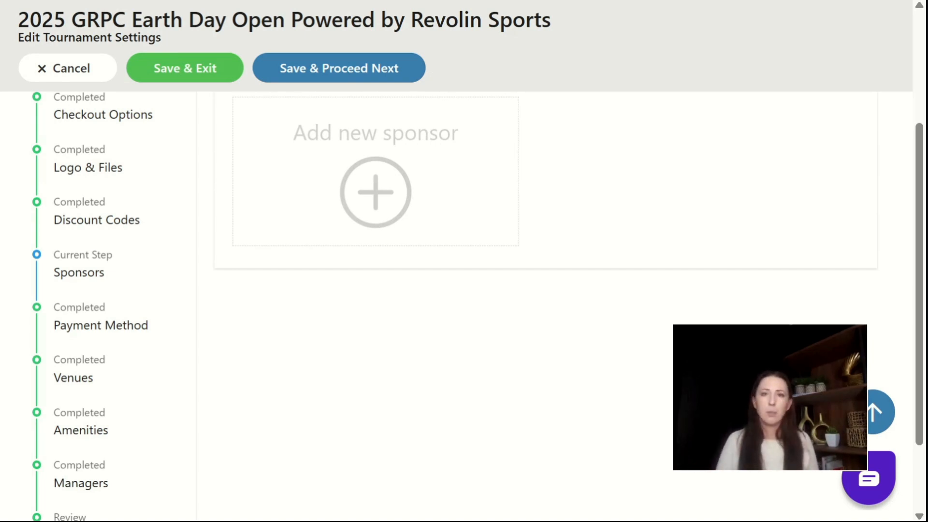
pyautogui.click(74, 373)
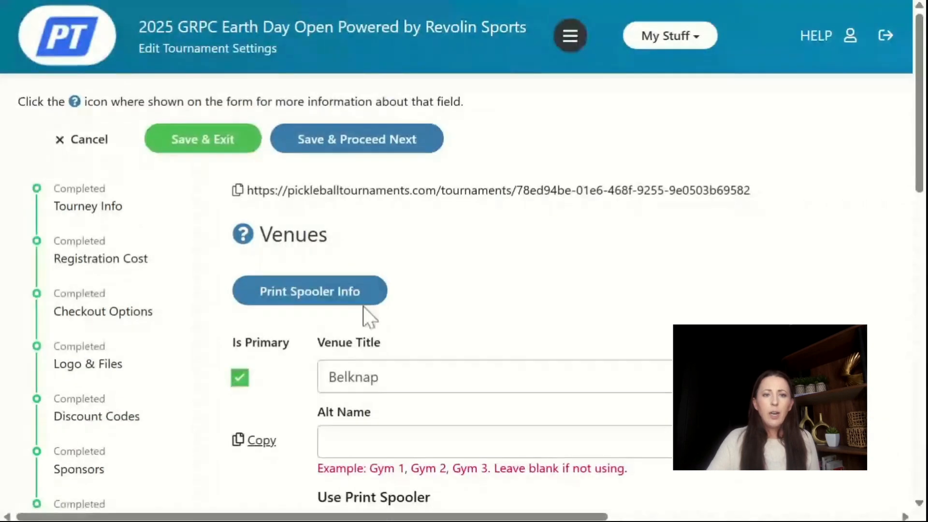
pyautogui.scroll(-2, 476, 279)
pyautogui.scroll(-15, 476, 279)
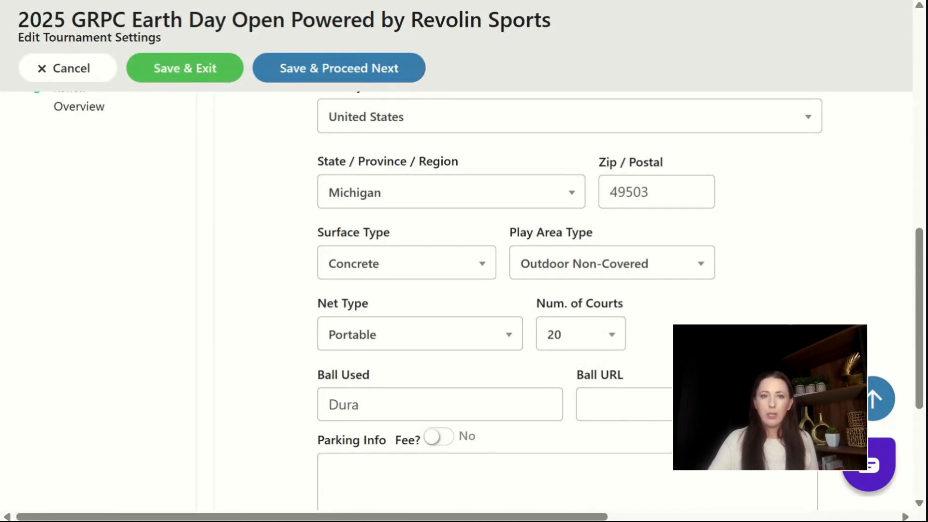
pyautogui.scroll(7, 356, 379)
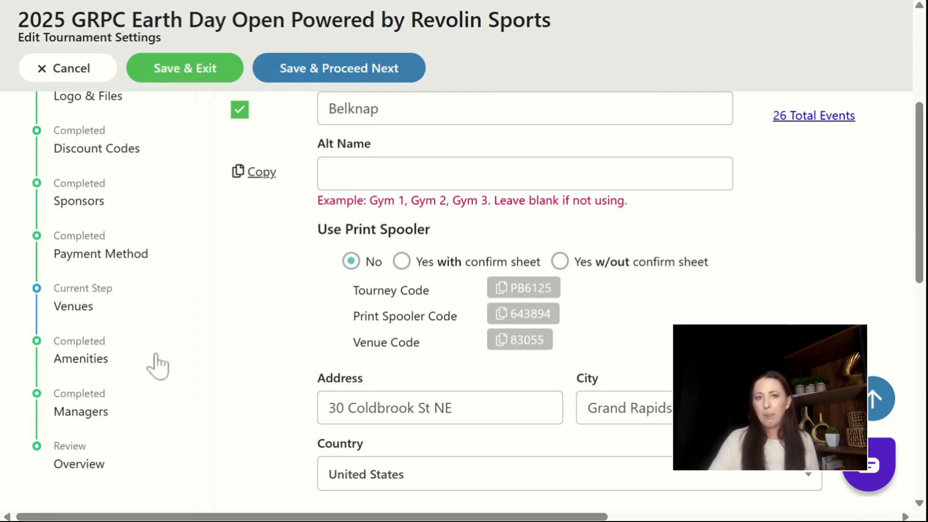
pyautogui.scroll(-1, 158, 364)
pyautogui.scroll(3, 165, 362)
pyautogui.scroll(4, 170, 357)
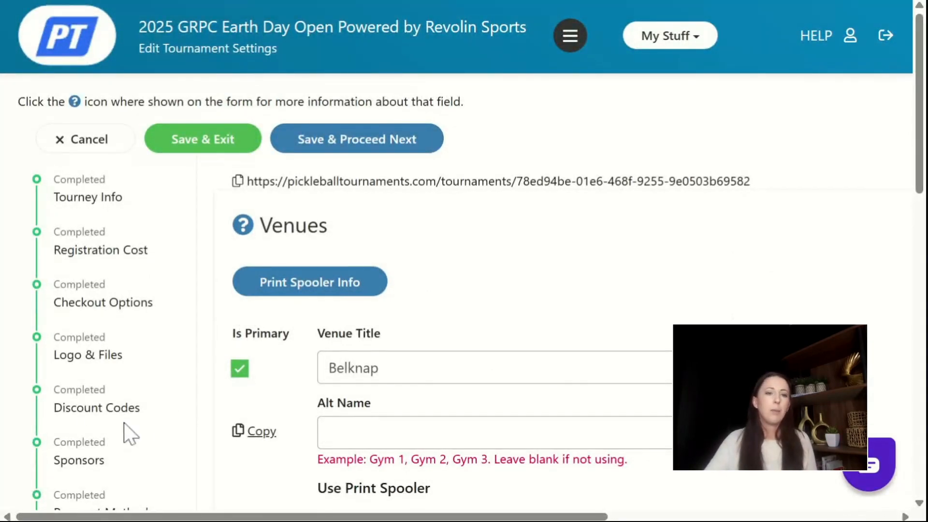
pyautogui.scroll(-2, 160, 417)
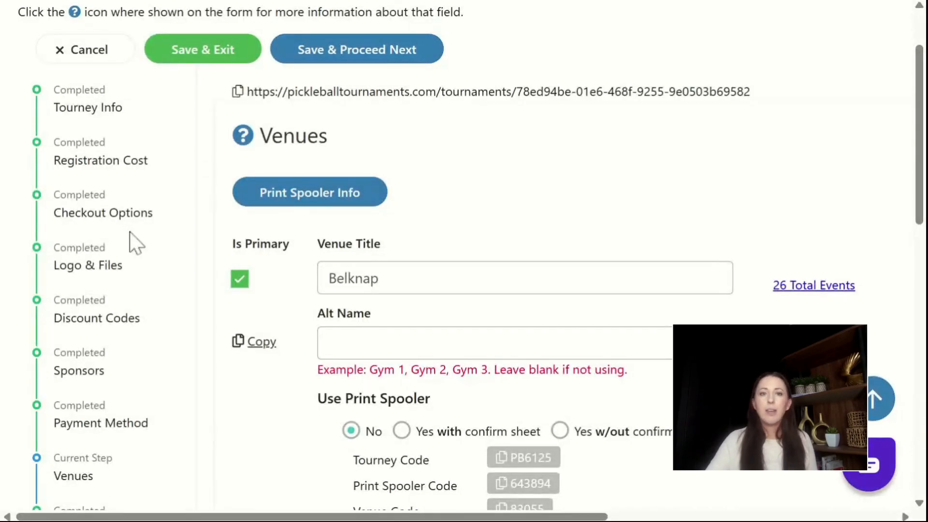
pyautogui.scroll(3, 135, 247)
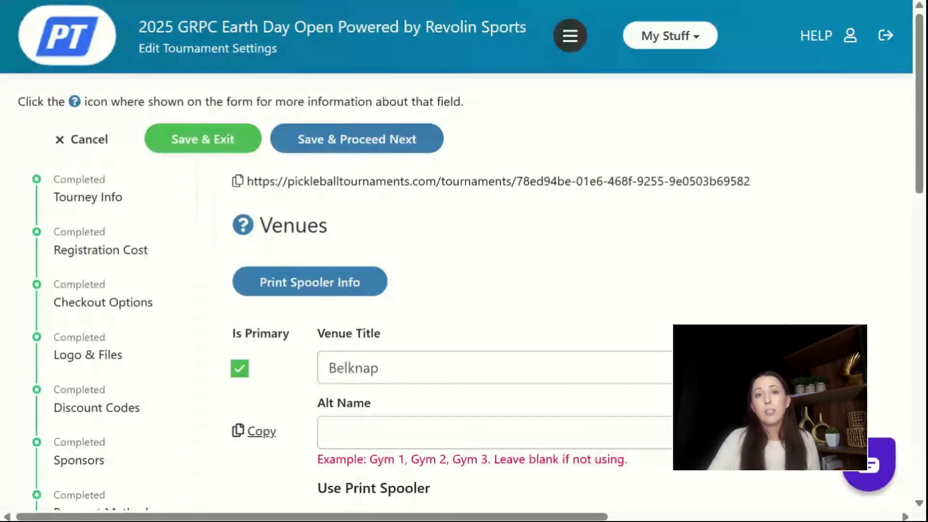
# Open the tournament's Events page and look through the Mens Doubles events.
pyautogui.click(578, 44)
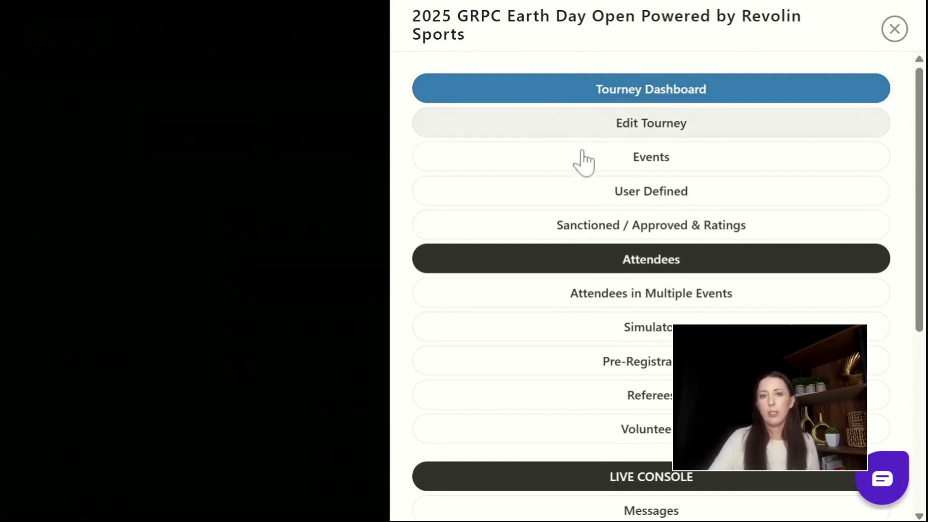
pyautogui.click(621, 157)
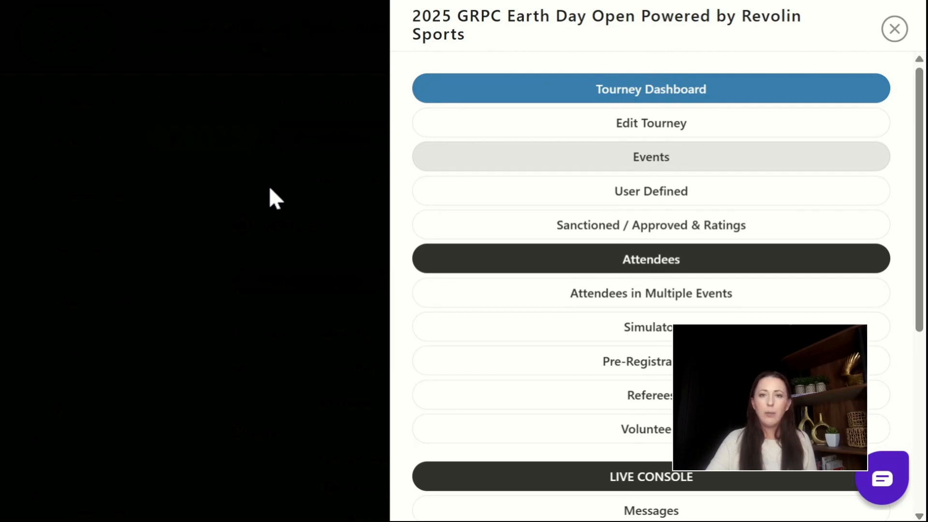
pyautogui.click(276, 198)
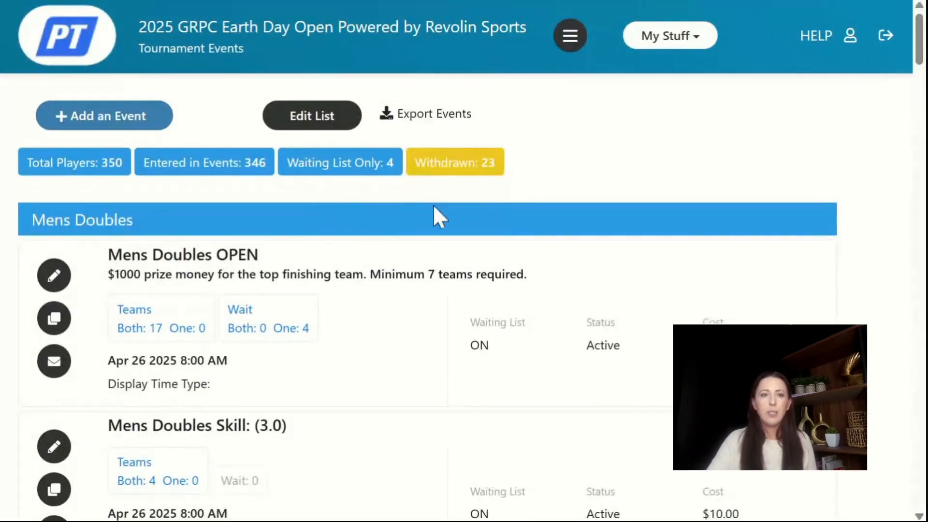
pyautogui.scroll(-2, 437, 217)
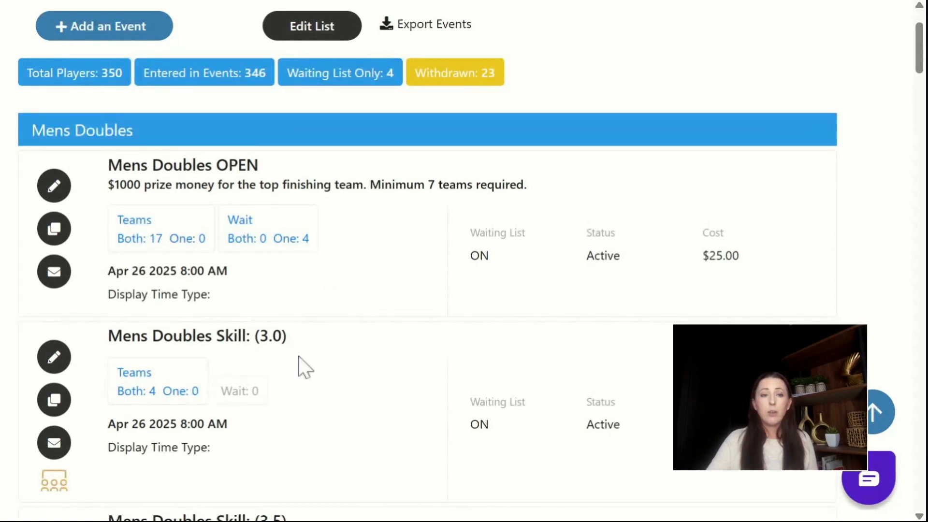
pyautogui.scroll(-3, 462, 367)
pyautogui.scroll(-12, 461, 367)
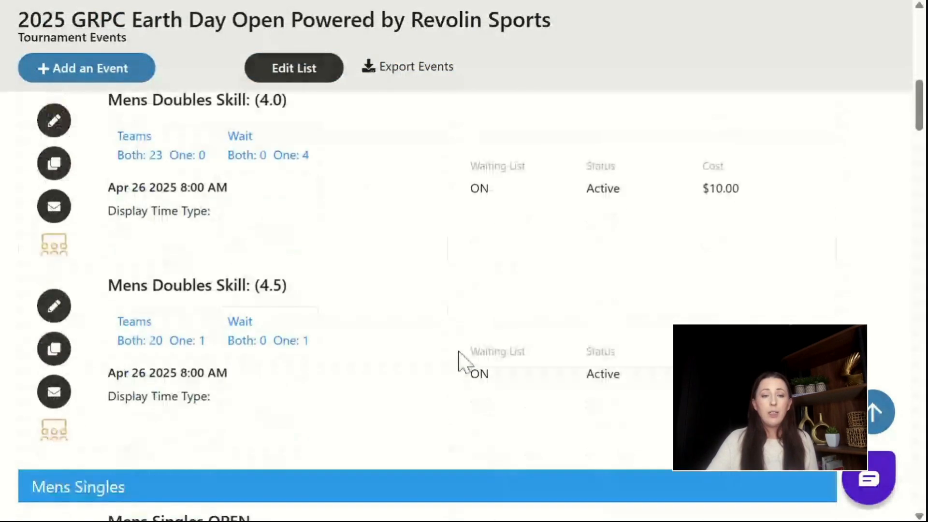
pyautogui.scroll(-2, 457, 349)
pyautogui.scroll(8, 460, 357)
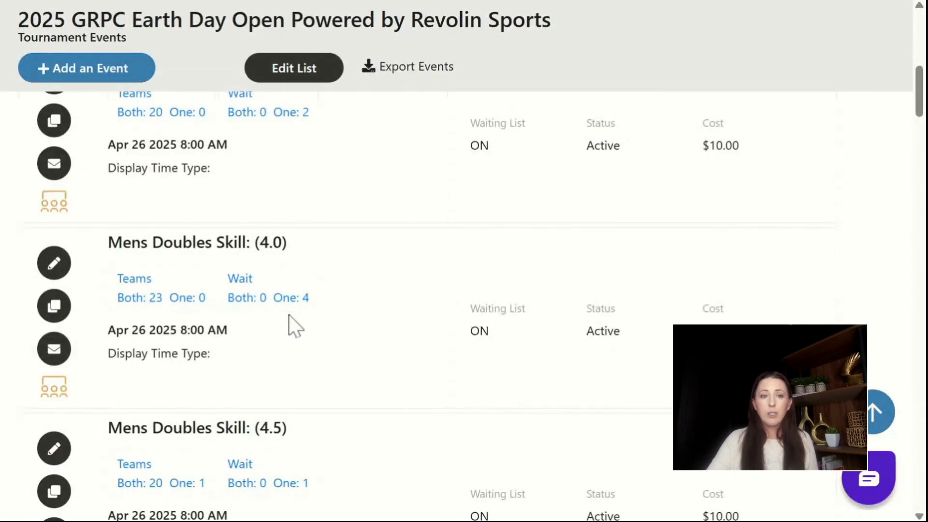
# Open the Mens Doubles Skill (4.0) event's Age Splits, review the age ranges and teams, and return to the event list without saving.
pyautogui.click(54, 264)
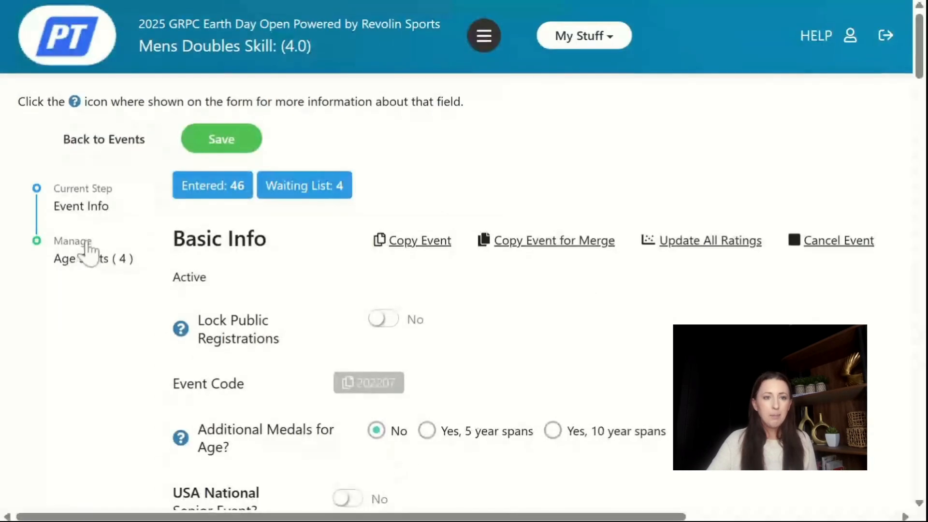
pyautogui.click(89, 259)
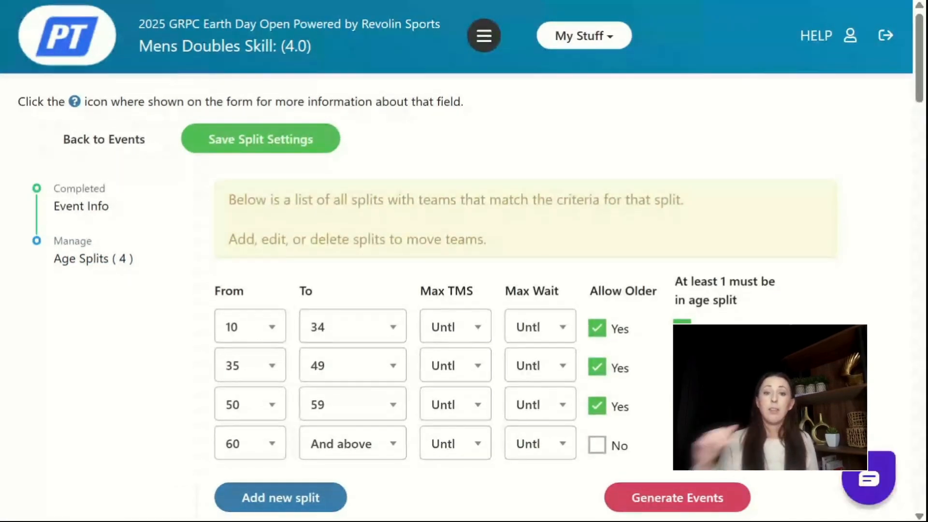
pyautogui.scroll(-2, 464, 300)
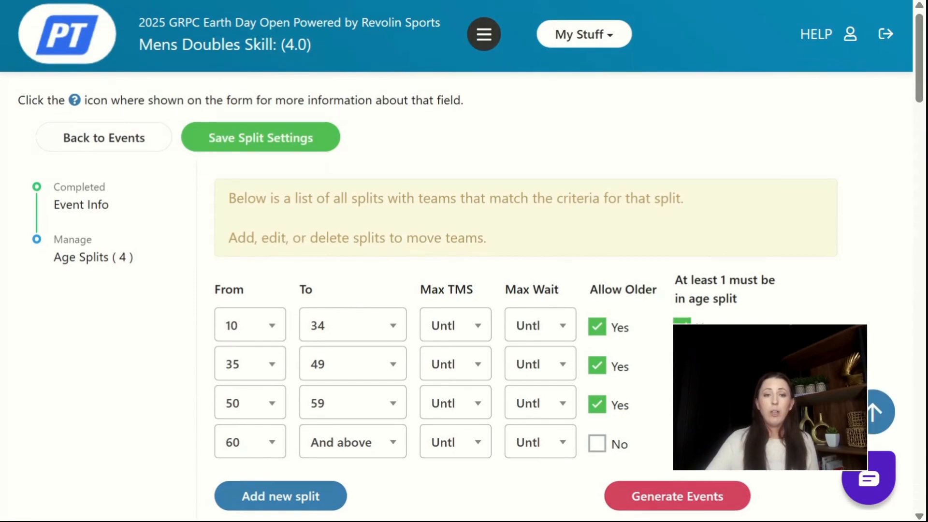
pyautogui.scroll(-5, 476, 288)
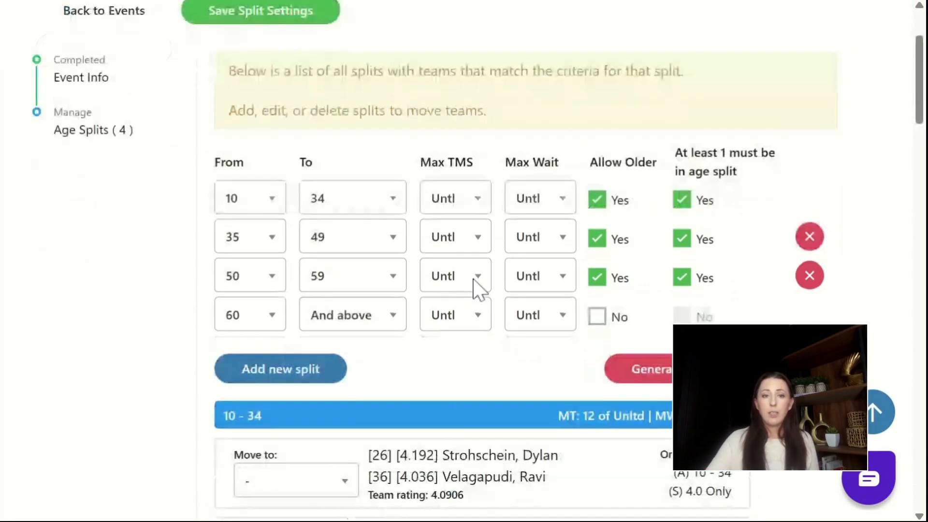
pyautogui.scroll(-20, 476, 289)
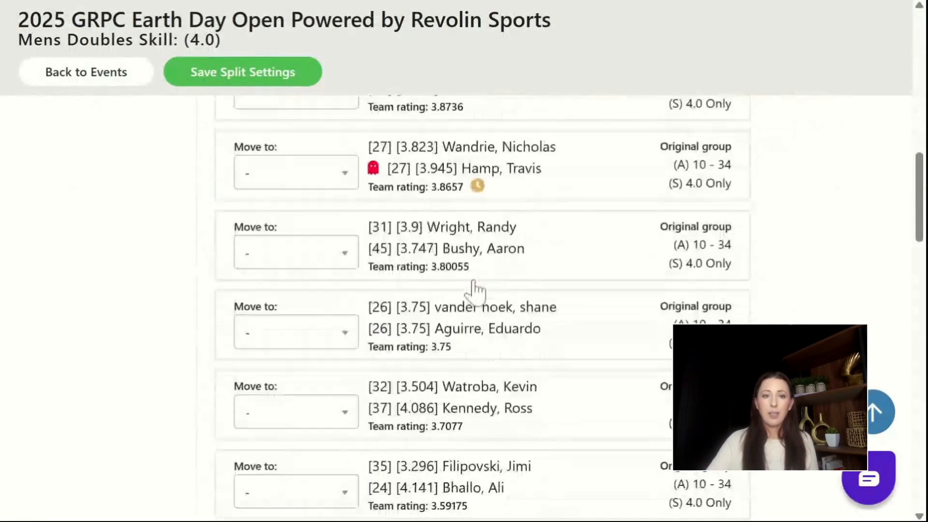
pyautogui.scroll(20, 476, 288)
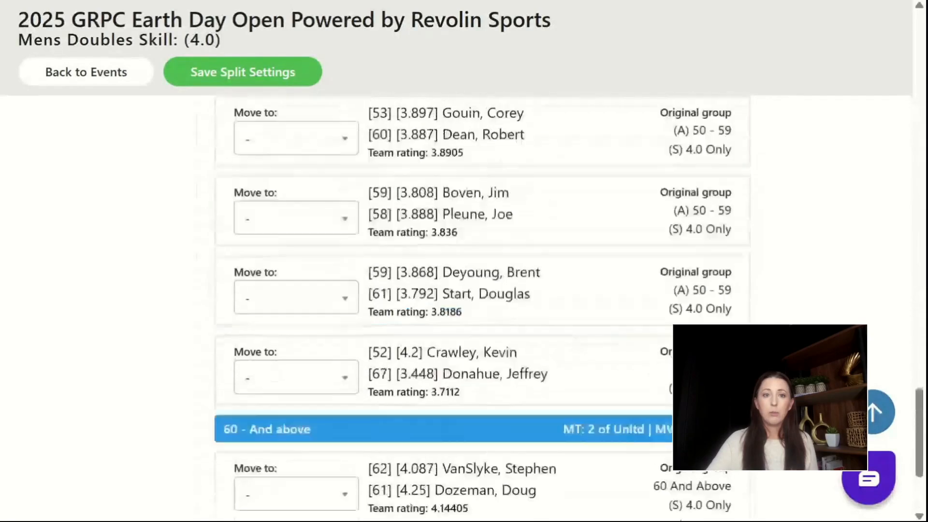
pyautogui.scroll(10, 483, 302)
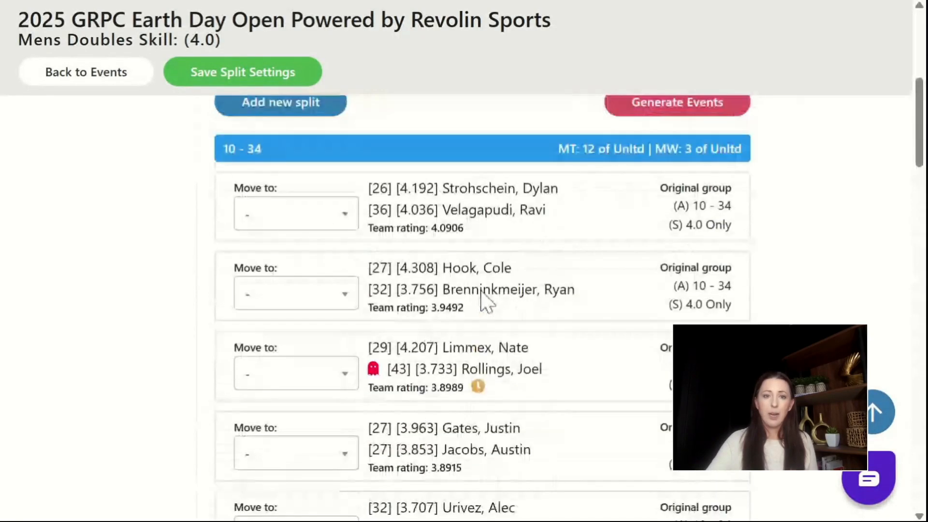
pyautogui.click(137, 145)
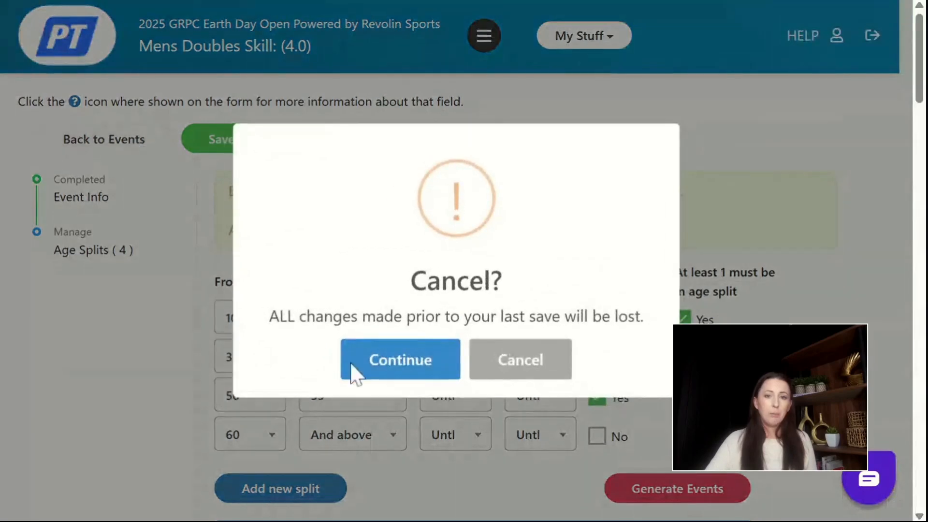
pyautogui.click(400, 375)
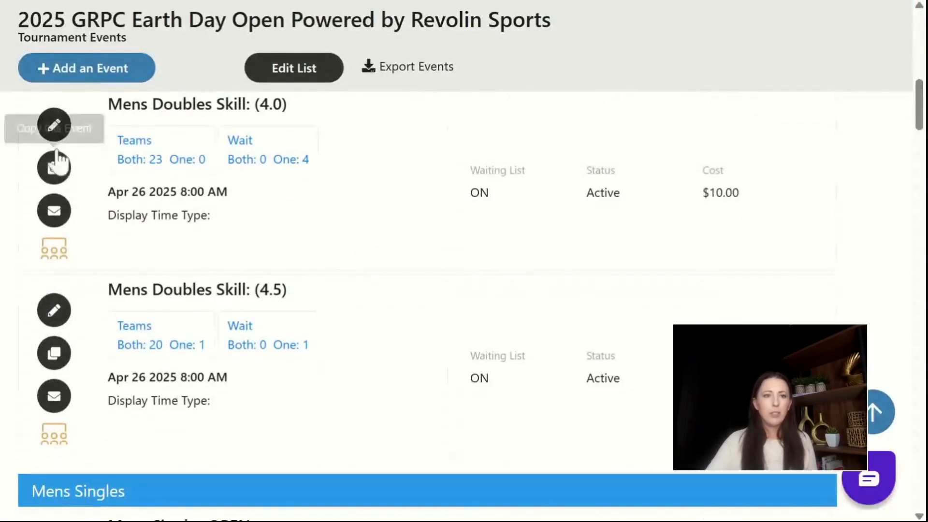
# Open the Mens Doubles Skill (4.0) event for editing and review its Basic Info from registration lock through bracket, player group, format and skill.
pyautogui.click(57, 123)
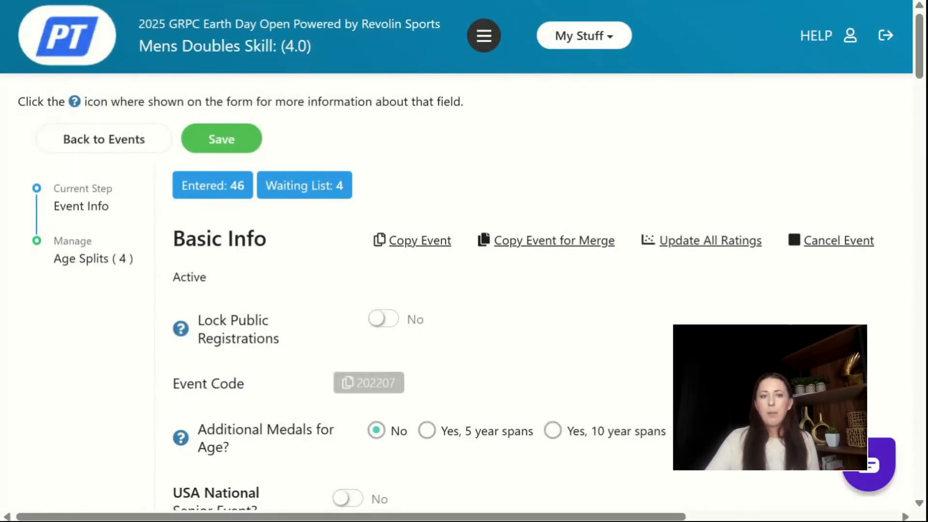
pyautogui.moveTo(181, 277); pyautogui.dragTo(211, 283)
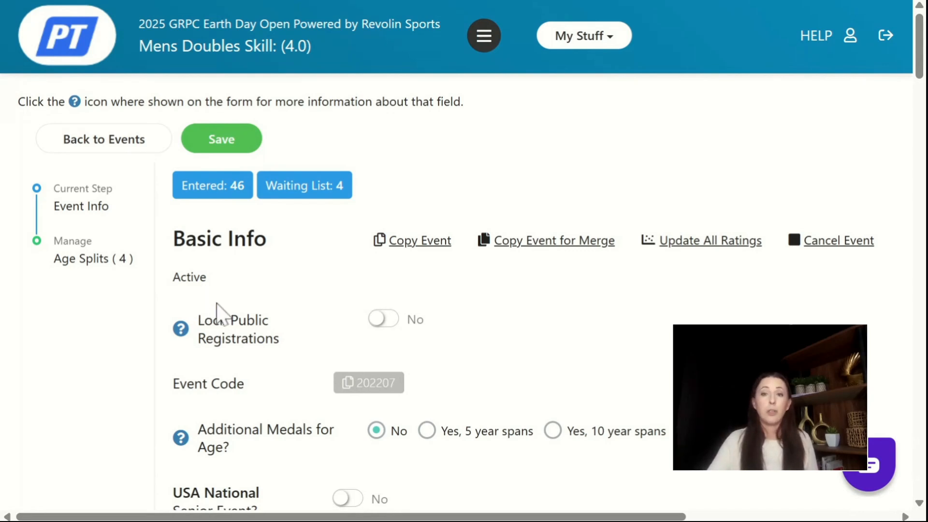
pyautogui.scroll(-2, 222, 314)
pyautogui.scroll(-2, 233, 316)
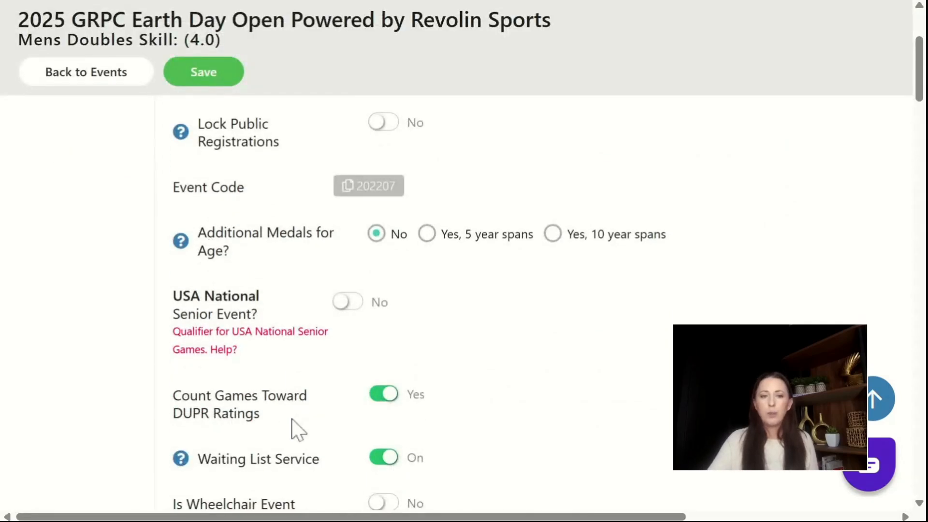
pyautogui.scroll(-4, 435, 449)
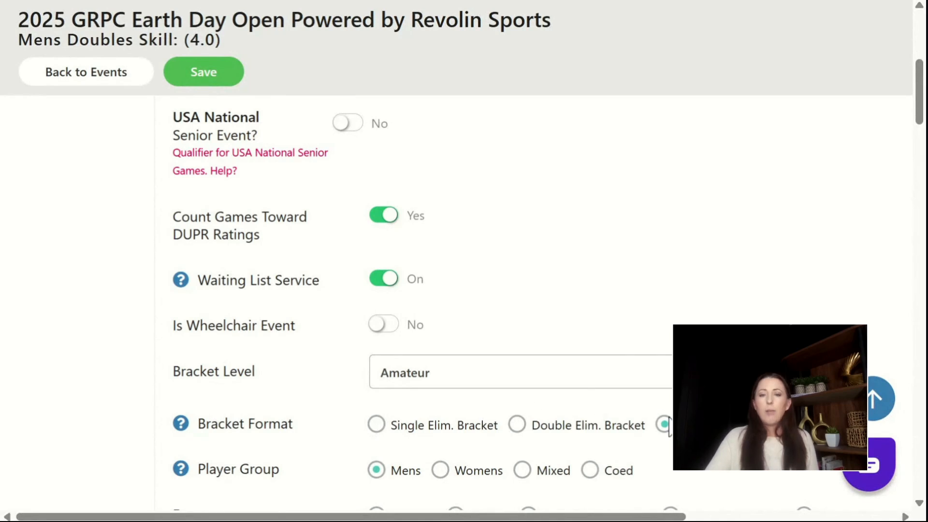
pyautogui.scroll(-2, 669, 428)
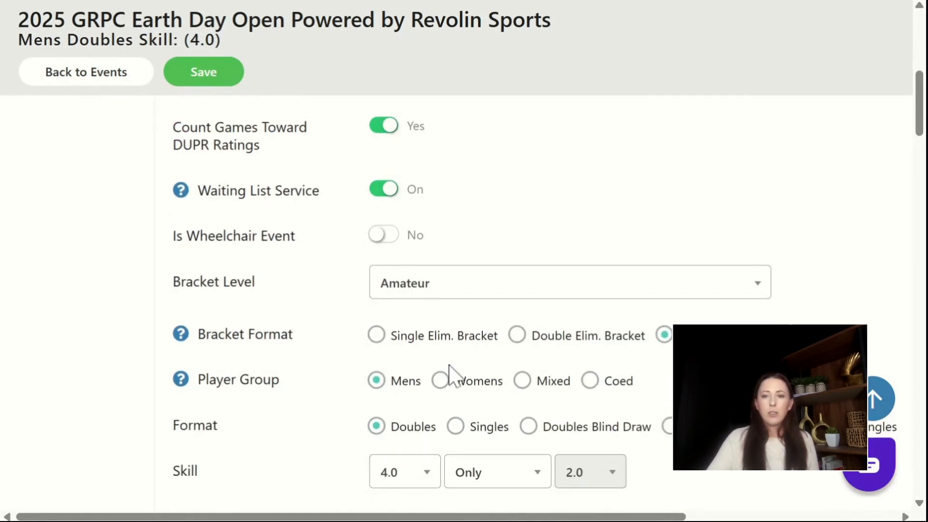
pyautogui.scroll(-2, 425, 382)
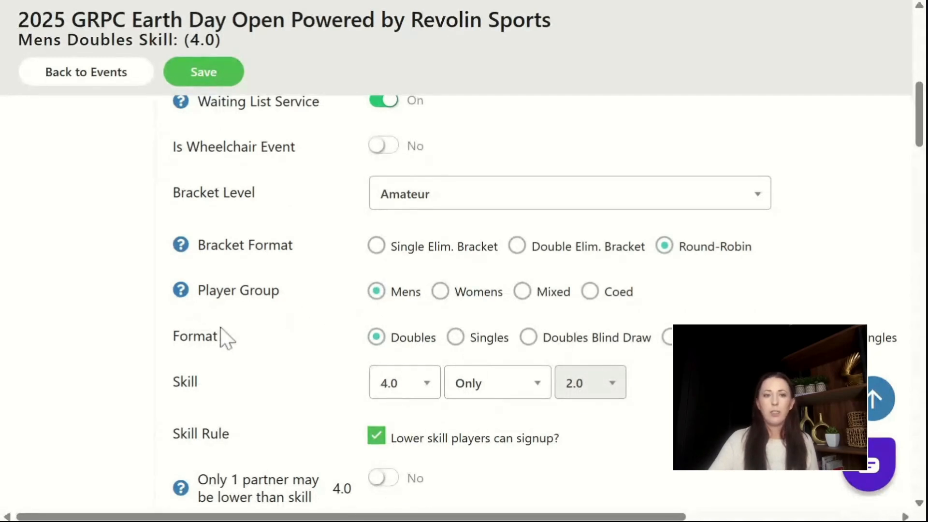
pyautogui.scroll(-2, 393, 385)
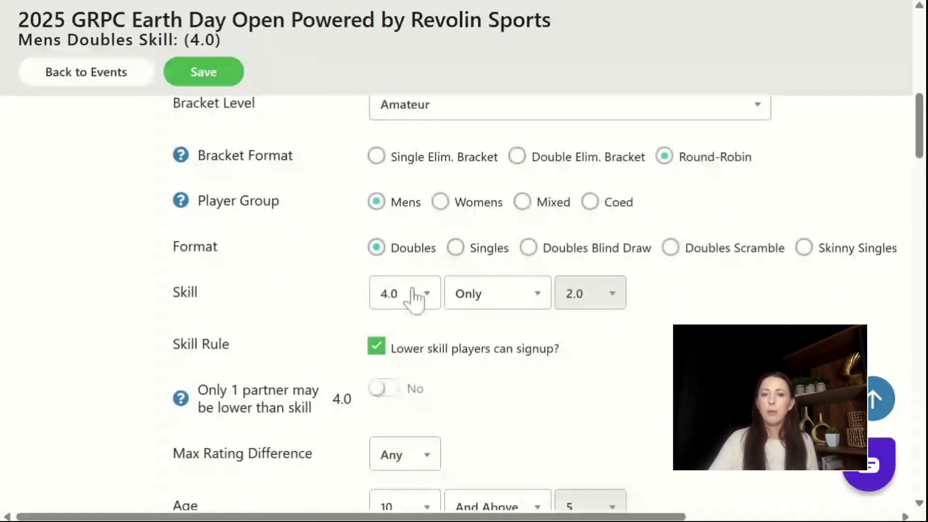
# Try a Skill range of 4.0 To 4.5 for the event and return the range option to Only.
pyautogui.click(468, 296)
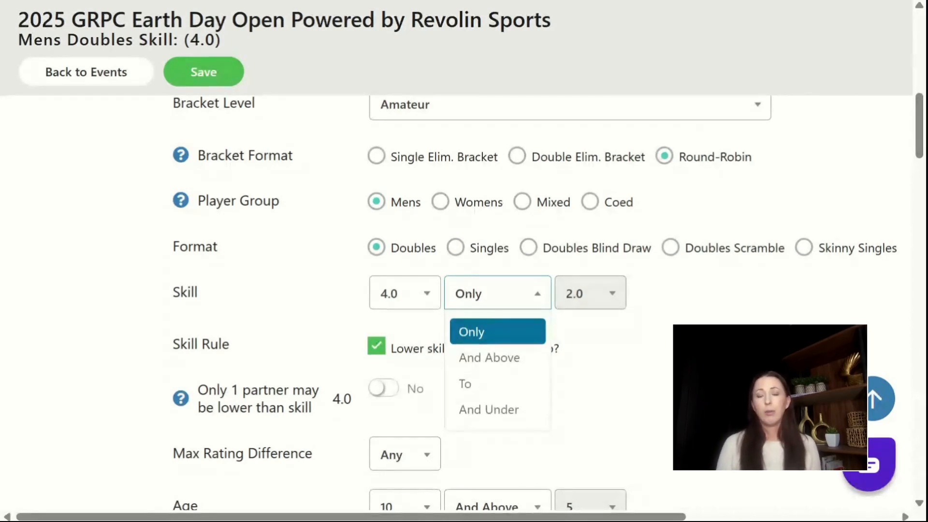
pyautogui.click(502, 385)
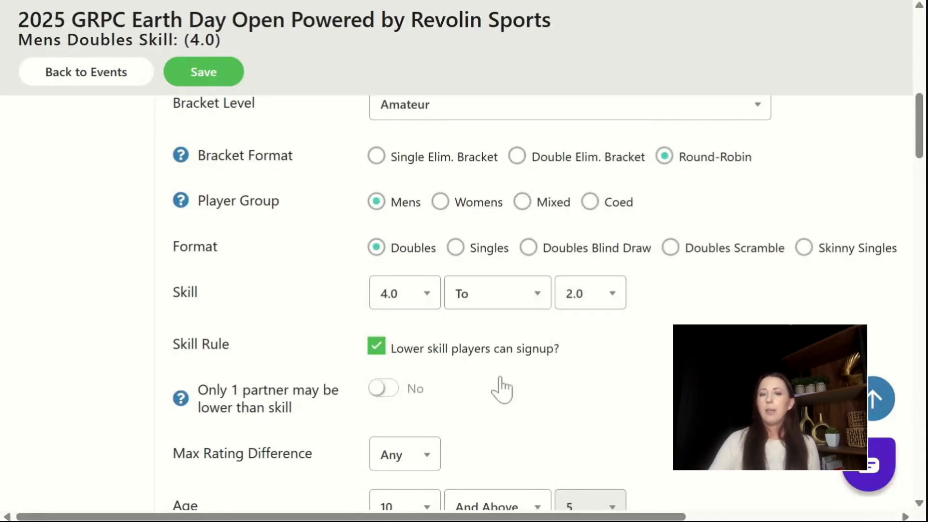
pyautogui.click(571, 308)
pyautogui.click(587, 461)
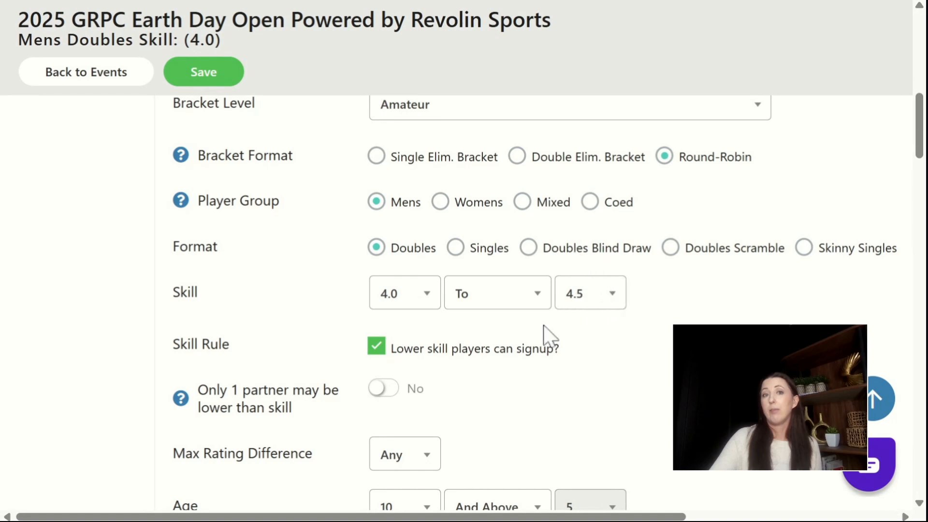
pyautogui.click(515, 304)
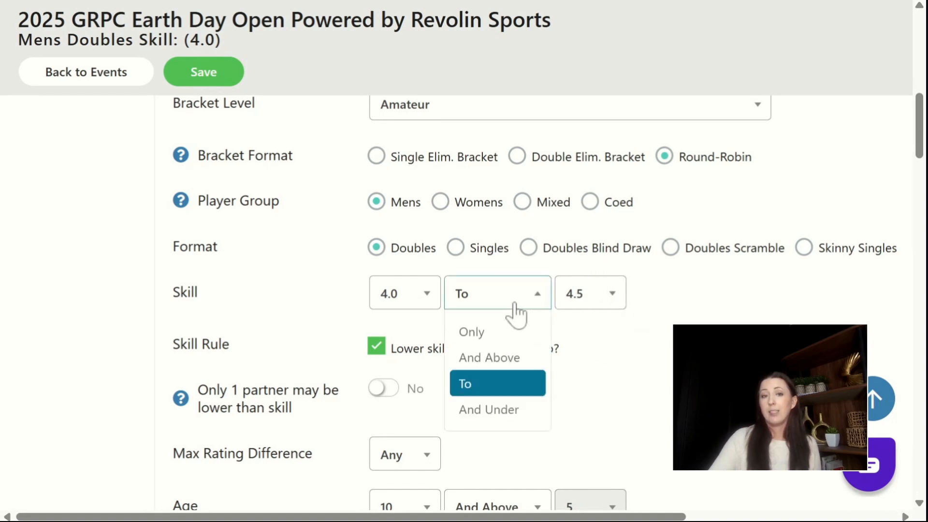
pyautogui.click(476, 333)
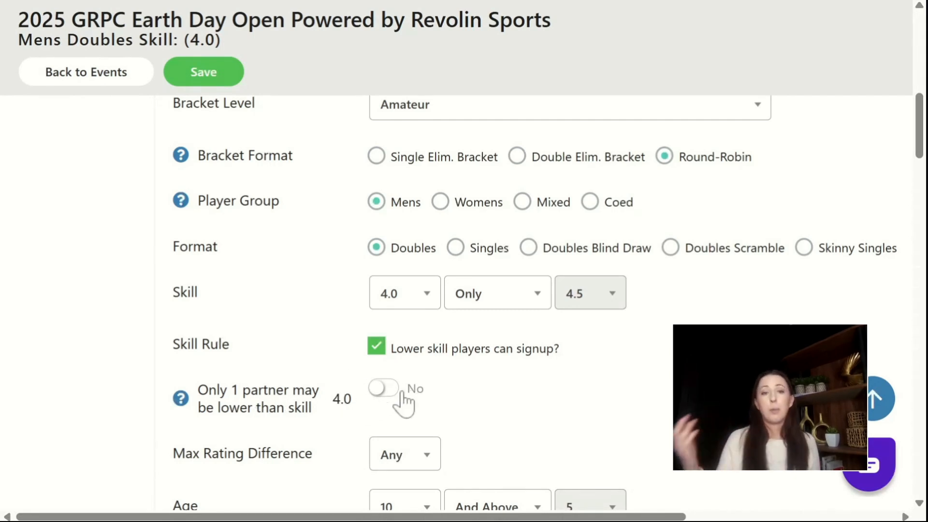
# Review the event's partner skill rule, rating difference, age, title, codes, venue, Need a Partner and combo override settings.
pyautogui.scroll(-2, 523, 400)
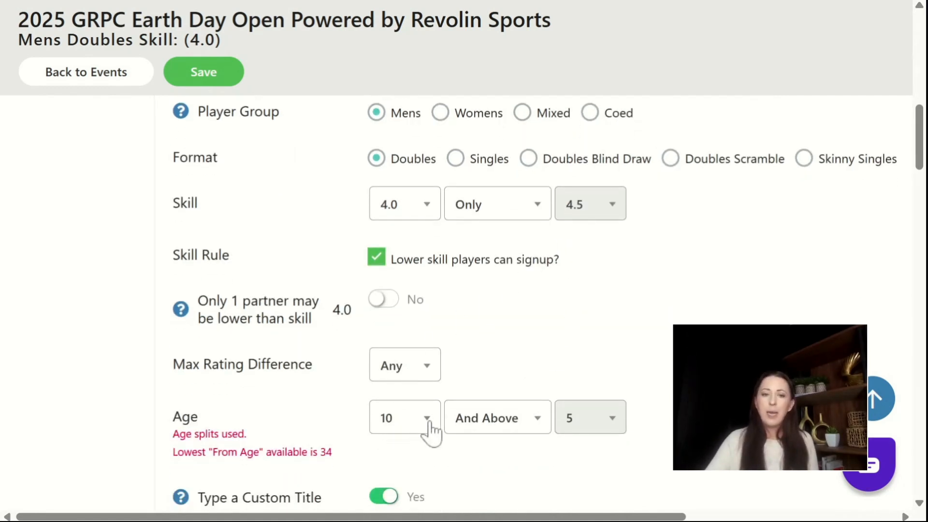
pyautogui.scroll(-2, 437, 431)
pyautogui.scroll(-2, 440, 432)
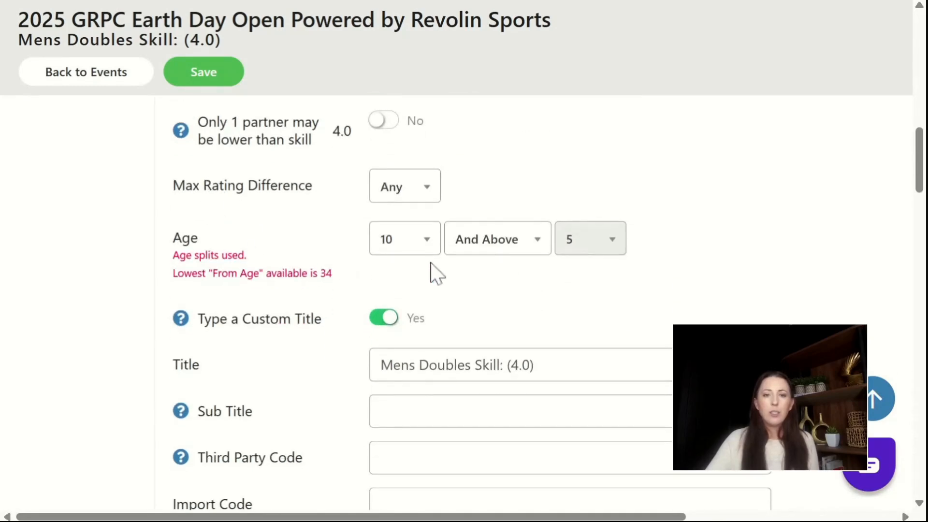
pyautogui.scroll(15, 431, 273)
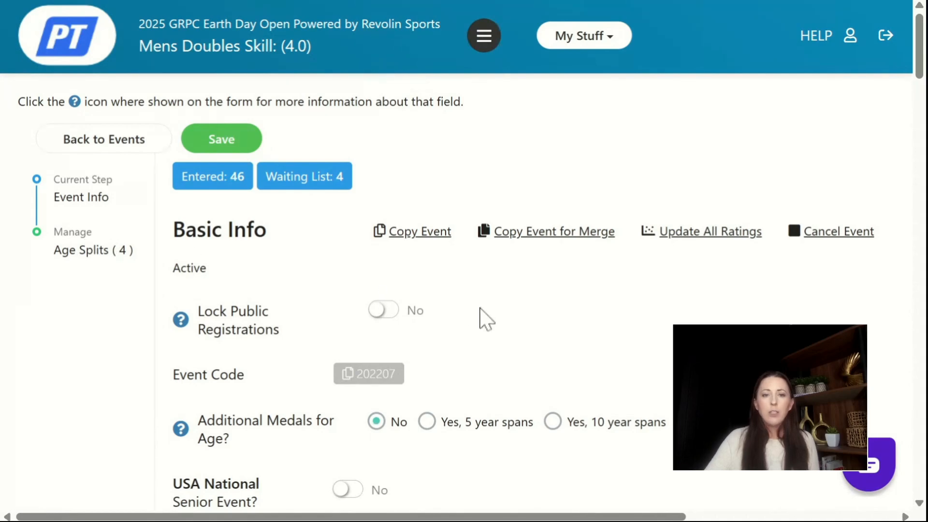
pyautogui.scroll(-5, 483, 324)
pyautogui.scroll(-7, 502, 341)
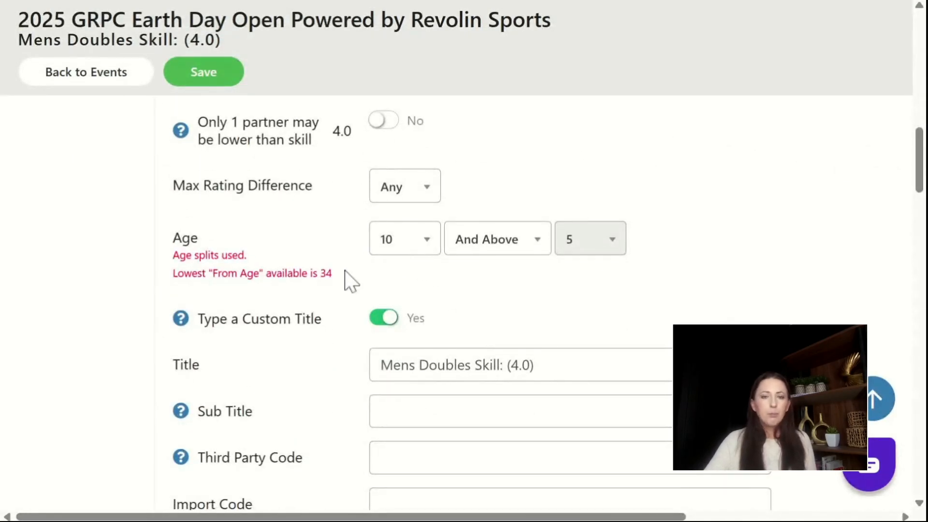
pyautogui.scroll(-4, 524, 293)
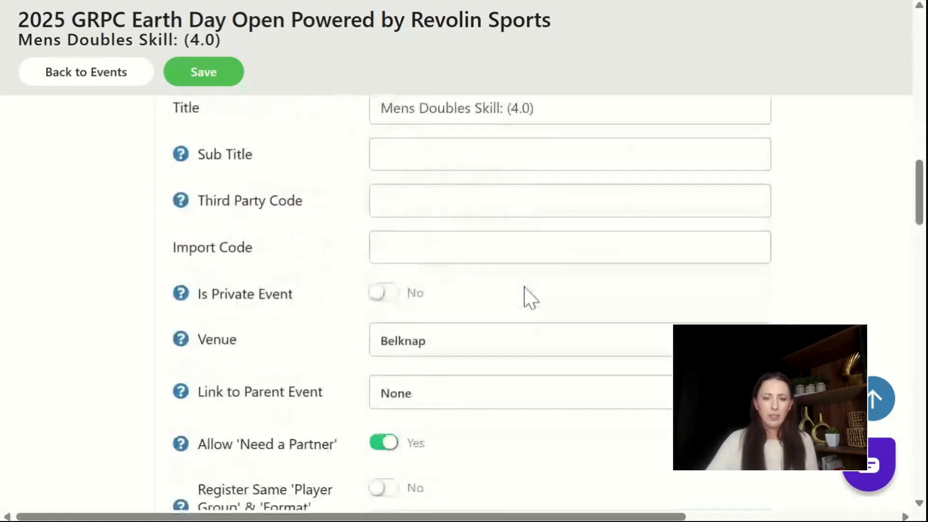
pyautogui.scroll(-6, 524, 294)
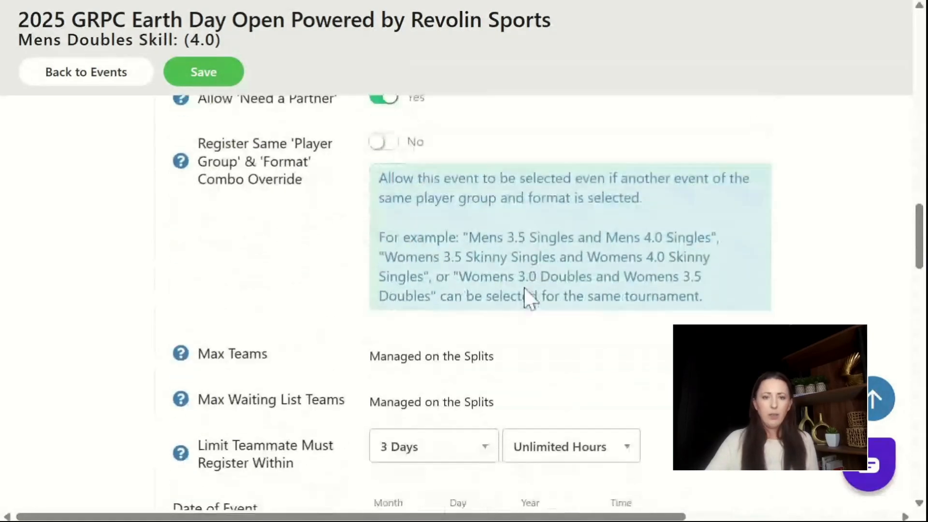
pyautogui.scroll(3, 530, 299)
pyautogui.scroll(-3, 530, 298)
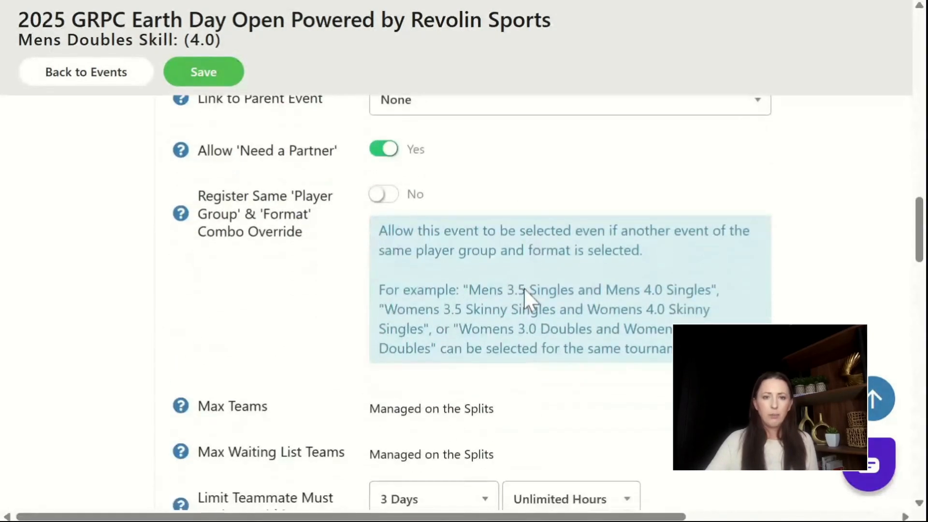
pyautogui.scroll(-1, 530, 300)
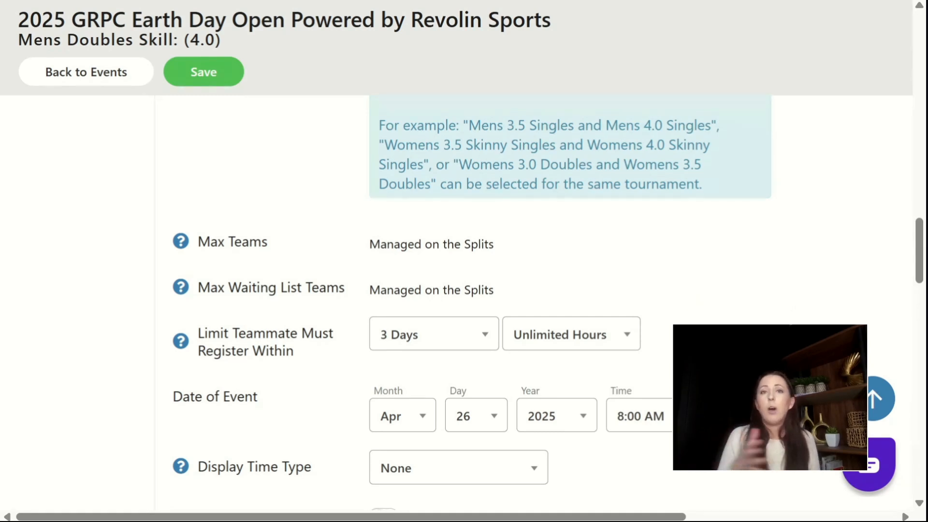
# Review the event's teammate deadline, date, round robin tie-breaker, score format, match printing and court assignment settings.
pyautogui.scroll(-3, 677, 251)
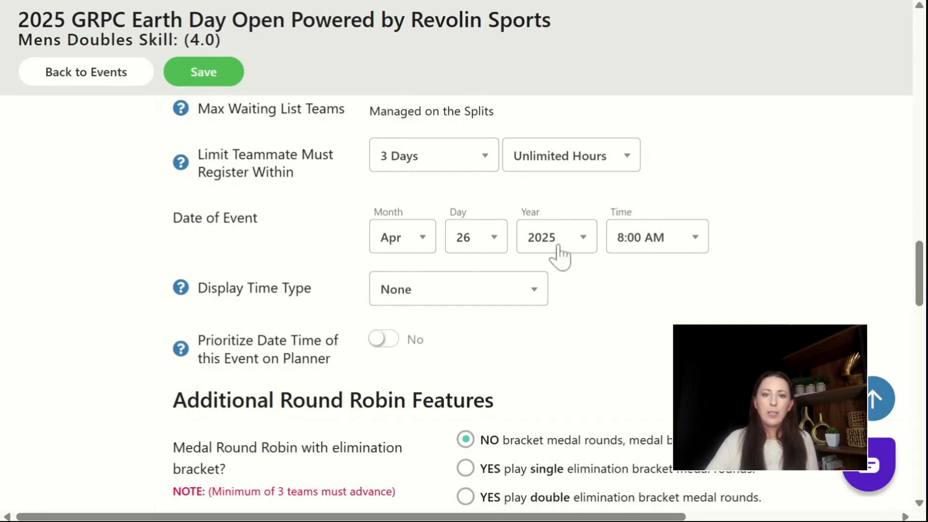
pyautogui.scroll(-4, 563, 256)
pyautogui.scroll(-9, 565, 256)
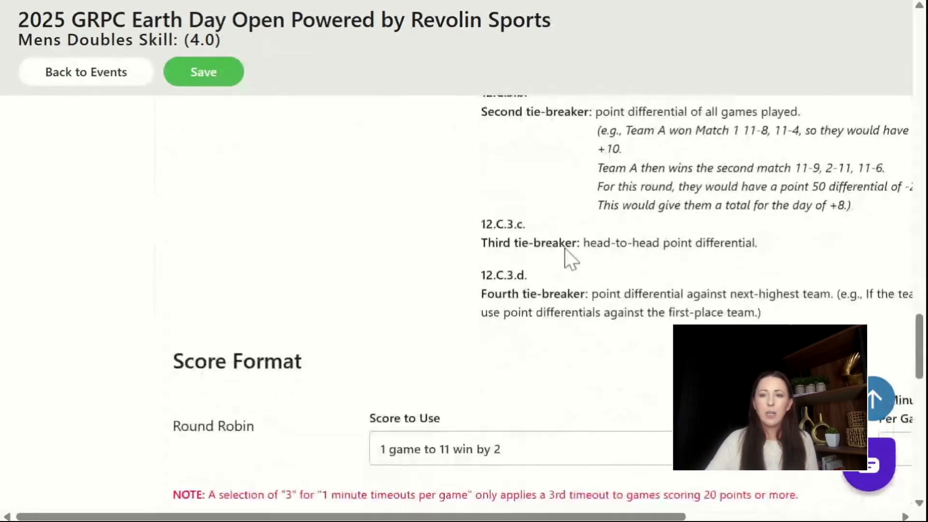
pyautogui.click(471, 319)
pyautogui.click(472, 321)
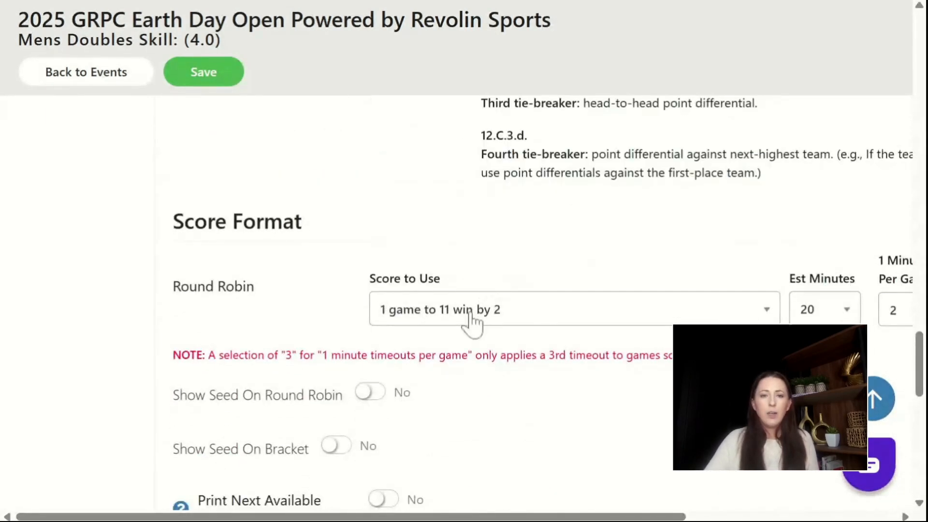
pyautogui.scroll(-5, 471, 322)
pyautogui.scroll(-4, 472, 321)
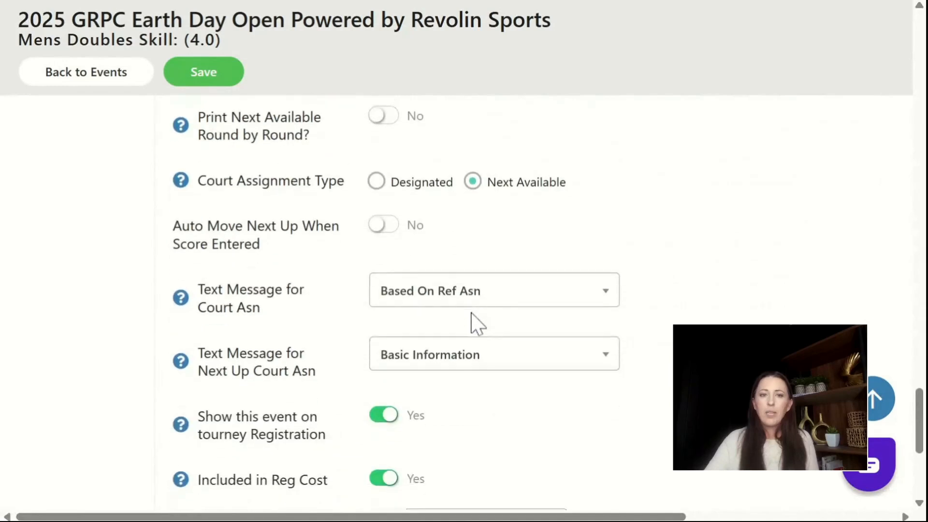
pyautogui.scroll(2, 473, 324)
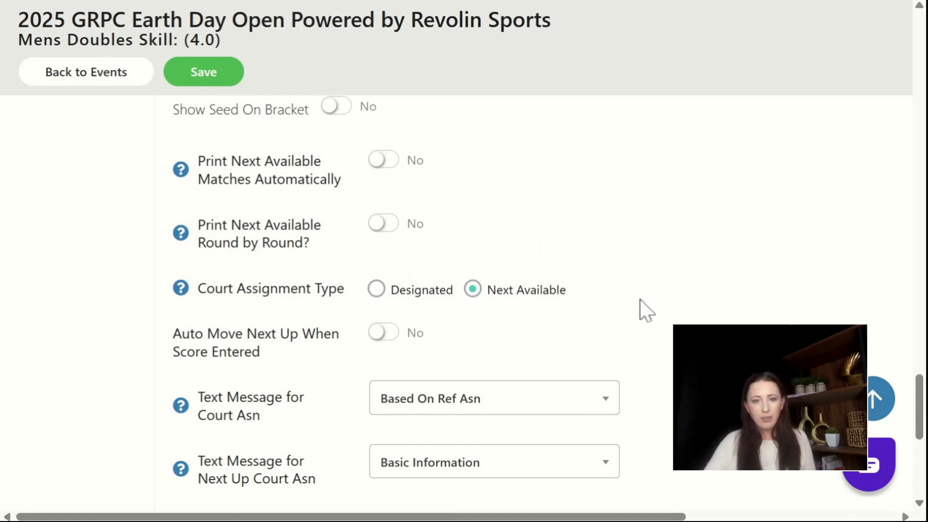
pyautogui.scroll(-2, 600, 310)
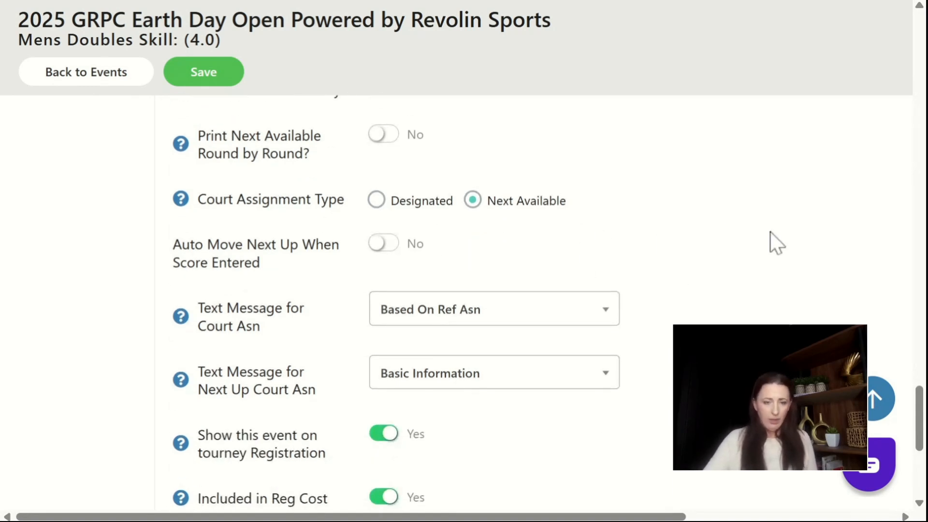
# Examine the event's text message, registration, Event Cost, money event, required, medals and player visibility settings.
pyautogui.scroll(-2, 770, 239)
pyautogui.scroll(-2, 522, 362)
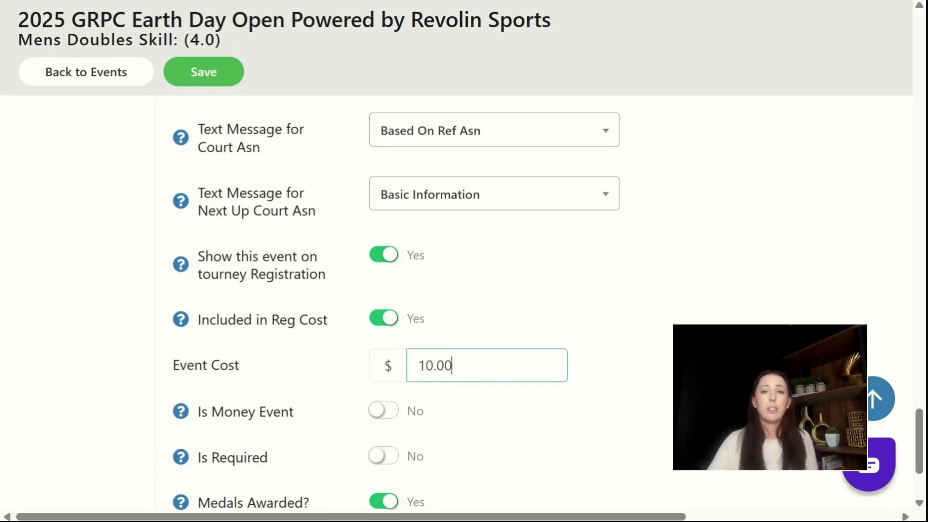
pyautogui.hotkey('ctrl', 'a')
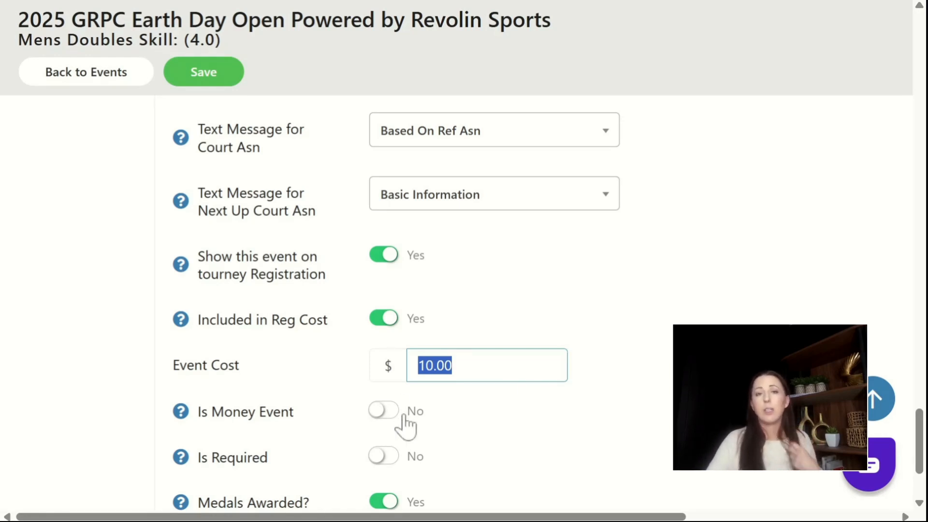
pyautogui.scroll(-2, 623, 416)
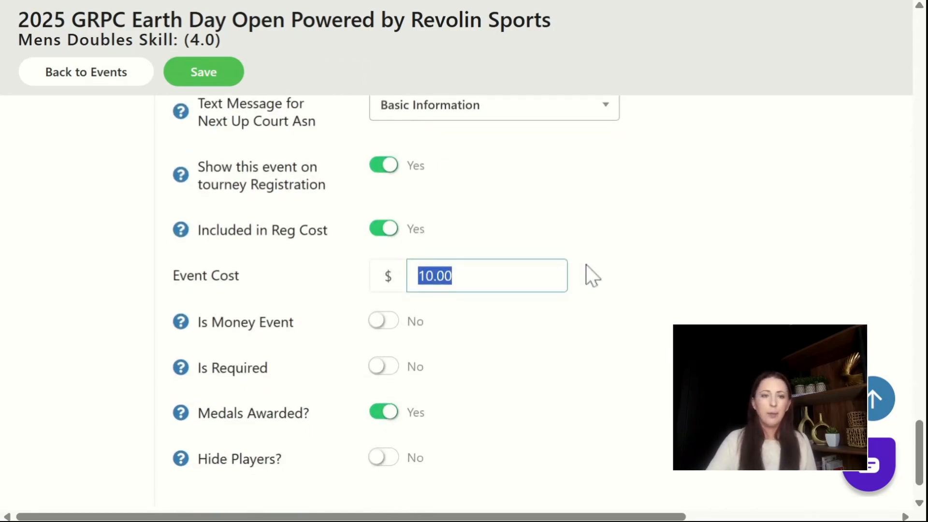
pyautogui.scroll(-1, 593, 276)
pyautogui.scroll(8, 592, 275)
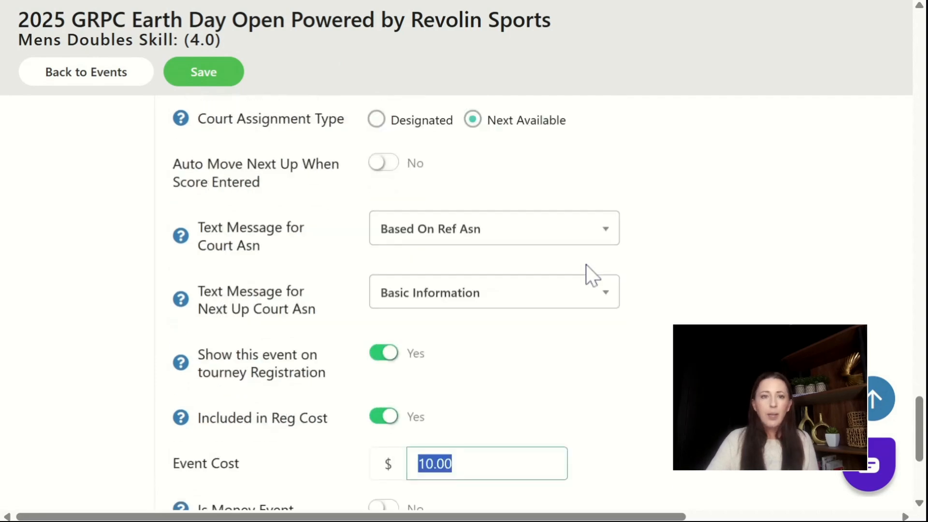
pyautogui.scroll(18, 593, 276)
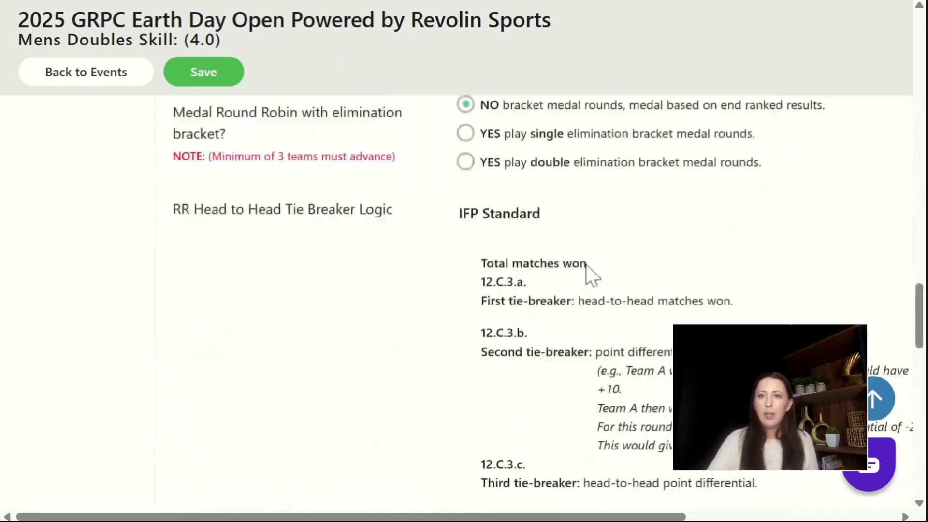
pyautogui.scroll(20, 586, 260)
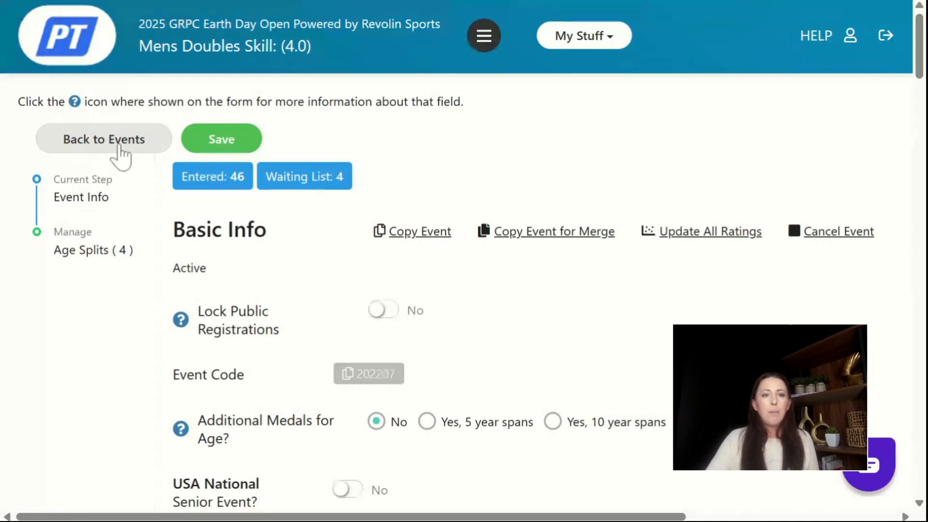
# Open the event's Age Splits and add a new age split.
pyautogui.click(73, 254)
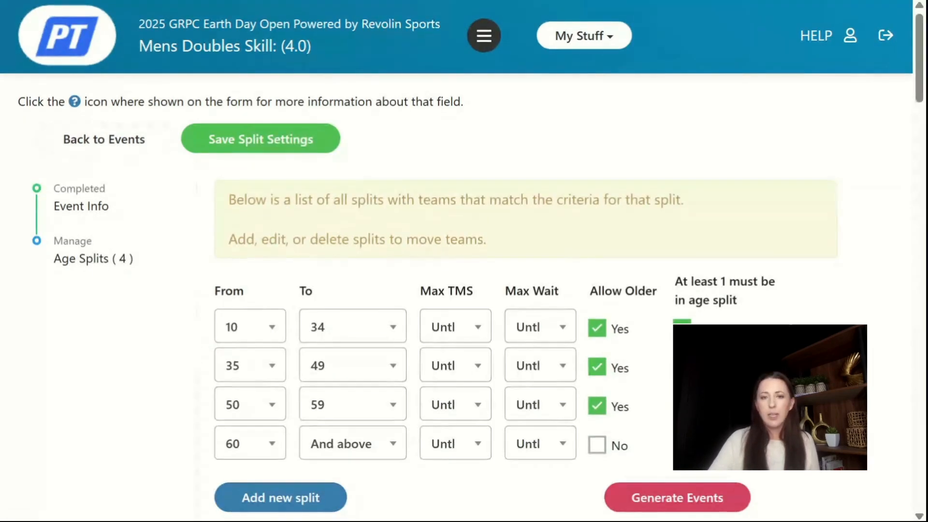
pyautogui.scroll(-2, 333, 232)
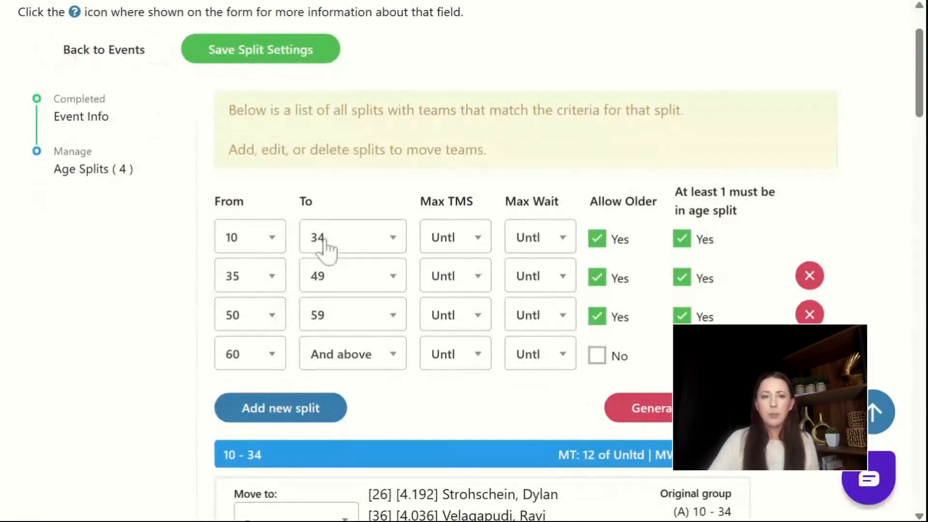
pyautogui.click(283, 411)
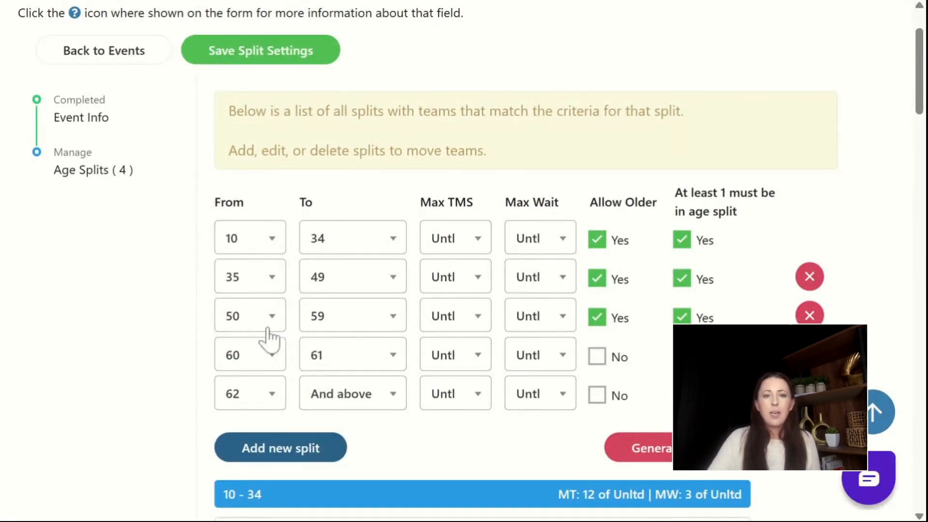
# Set the age split starting at 50 to end at 54 and the following split to end at 59.
pyautogui.click(308, 318)
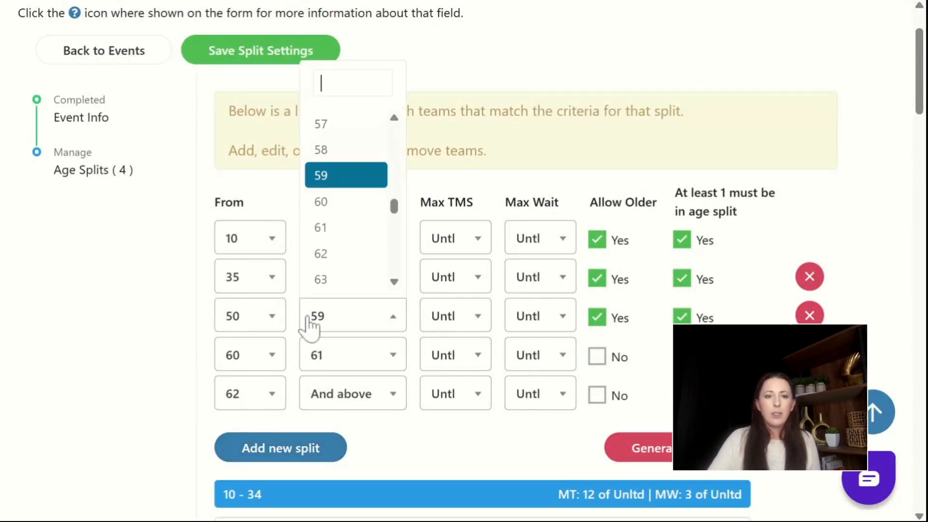
pyautogui.scroll(3, 316, 198)
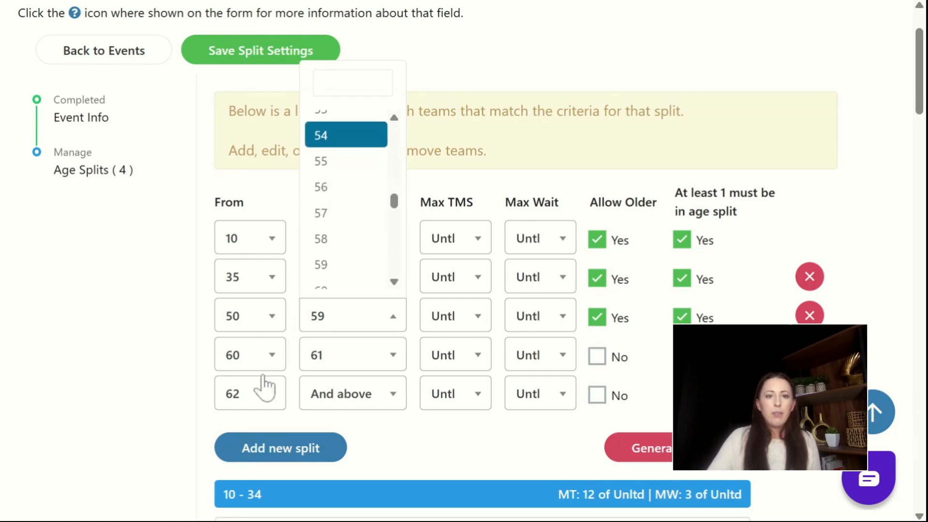
pyautogui.click(322, 359)
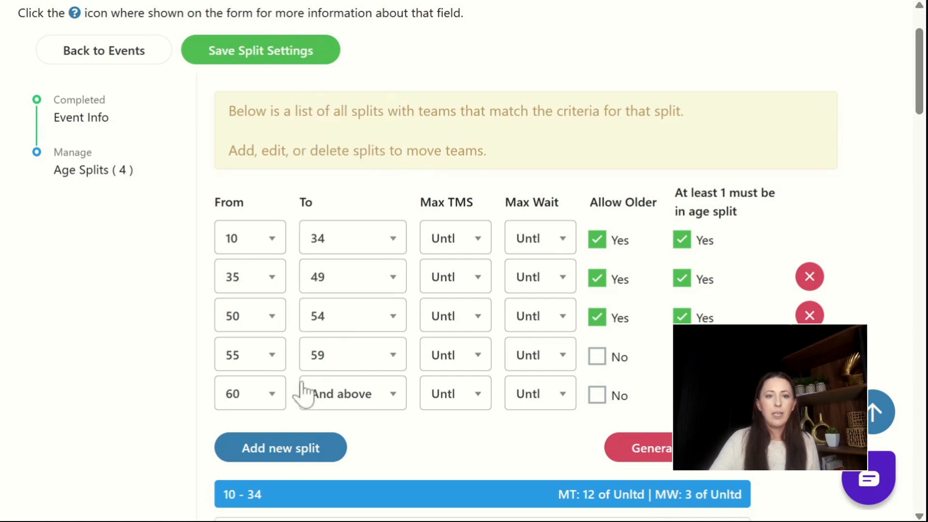
# Examine how the teams are distributed across the 50–54 and 55–59 age splits.
pyautogui.scroll(-7, 401, 408)
pyautogui.scroll(-20, 482, 309)
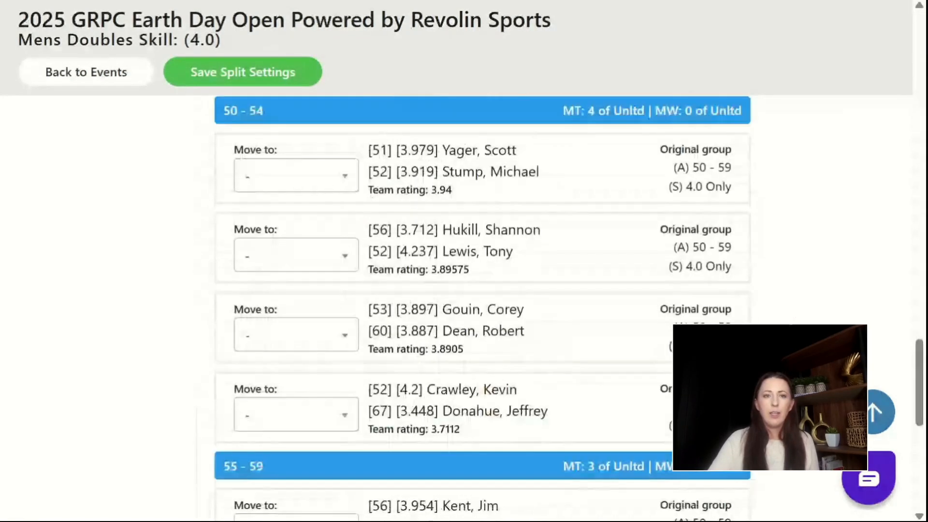
pyautogui.scroll(6, 482, 309)
pyautogui.scroll(-8, 483, 309)
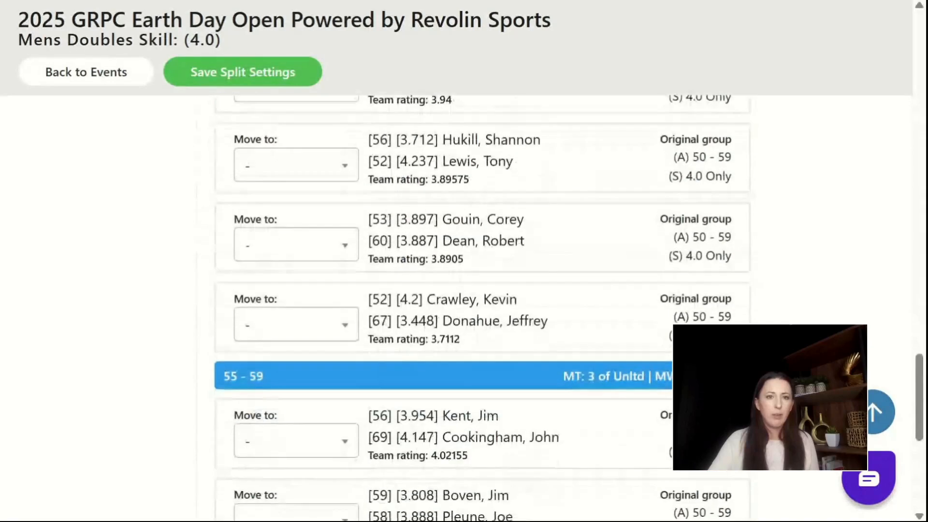
pyautogui.scroll(-8, 415, 363)
pyautogui.scroll(13, 415, 362)
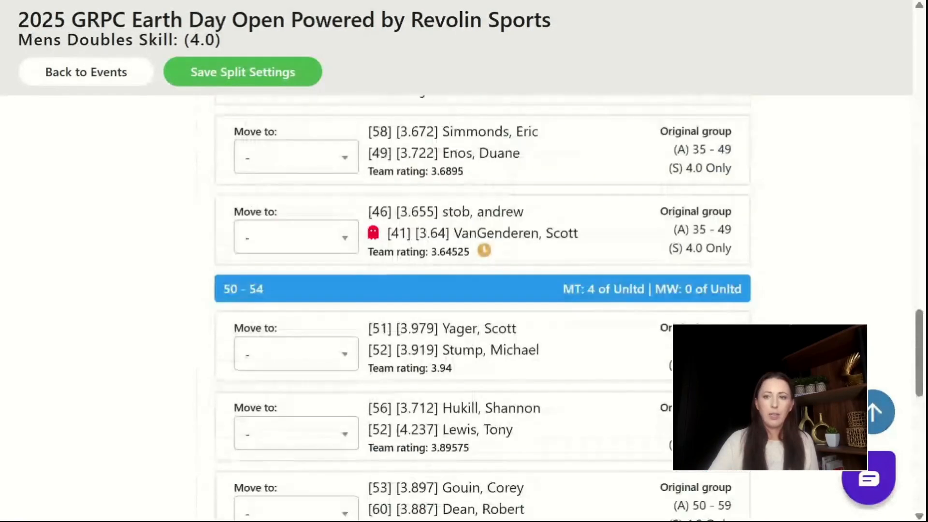
pyautogui.scroll(20, 405, 352)
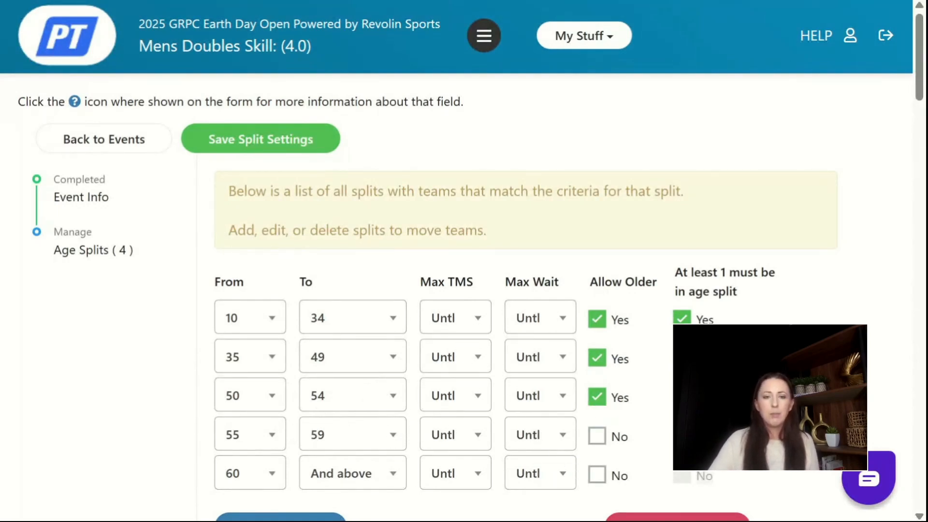
# Delete the last age split and set the upper age of the split starting at 50 to 59.
pyautogui.click(771, 462)
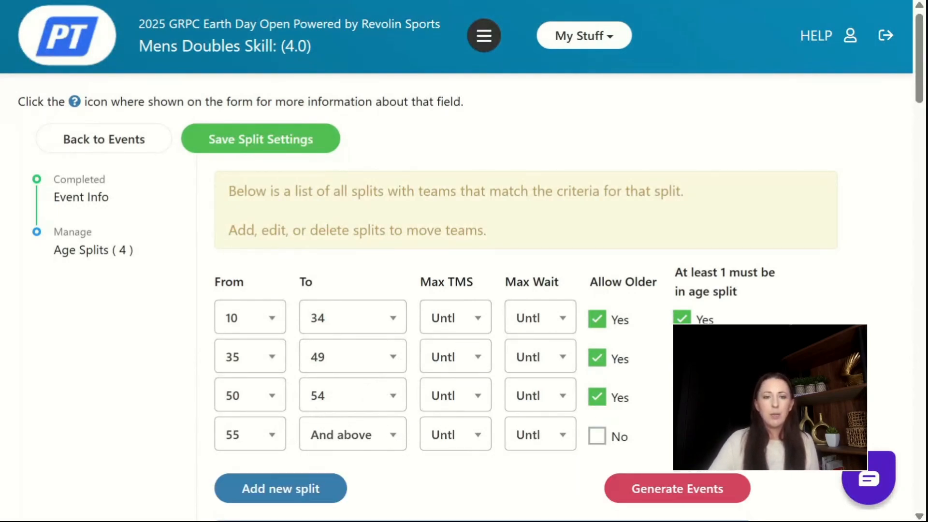
pyautogui.click(324, 407)
pyautogui.scroll(-3, 336, 358)
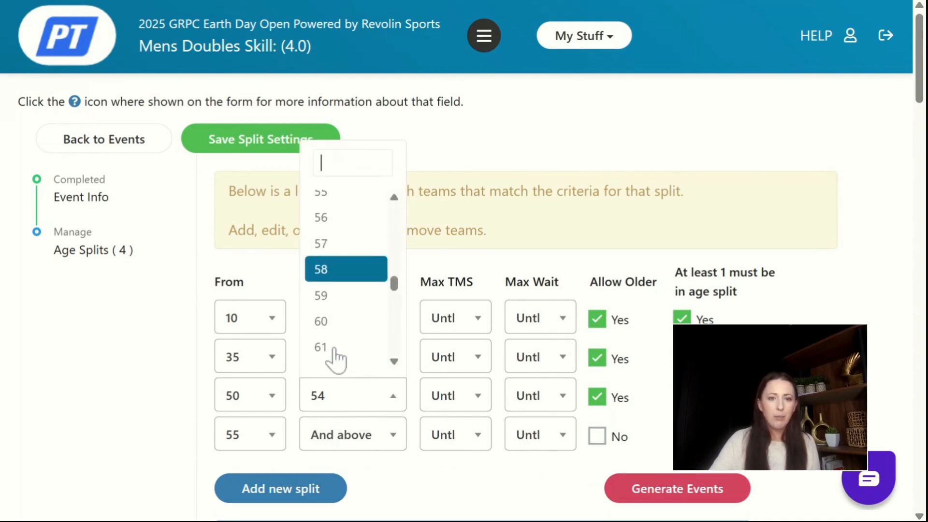
pyautogui.click(331, 296)
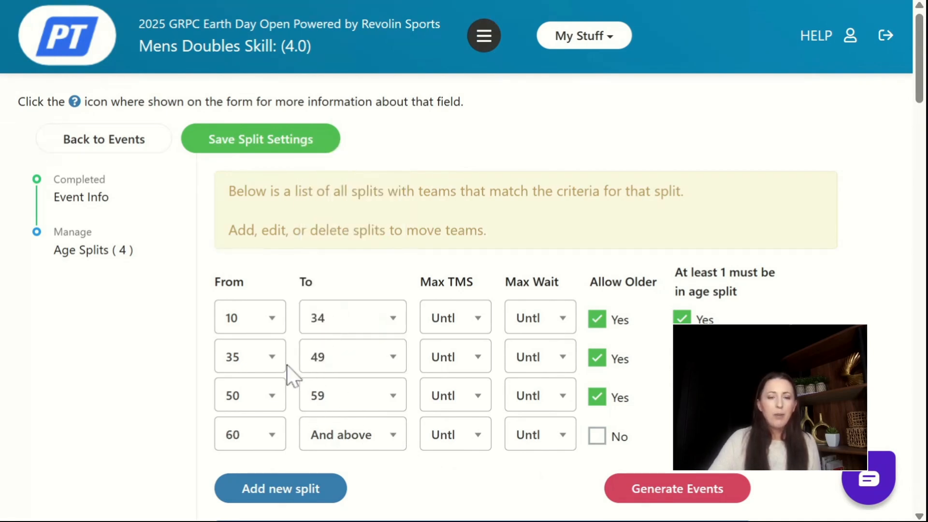
# Limit the 10–34 age split to a Max TMS of 7 and a Max Wait of 3.
pyautogui.click(452, 322)
pyautogui.scroll(-2, 445, 289)
pyautogui.click(447, 249)
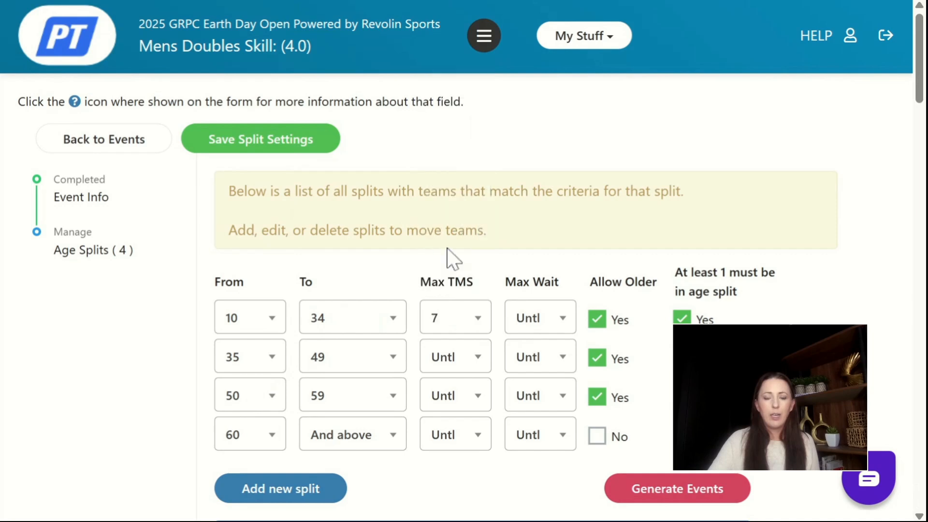
pyautogui.click(531, 321)
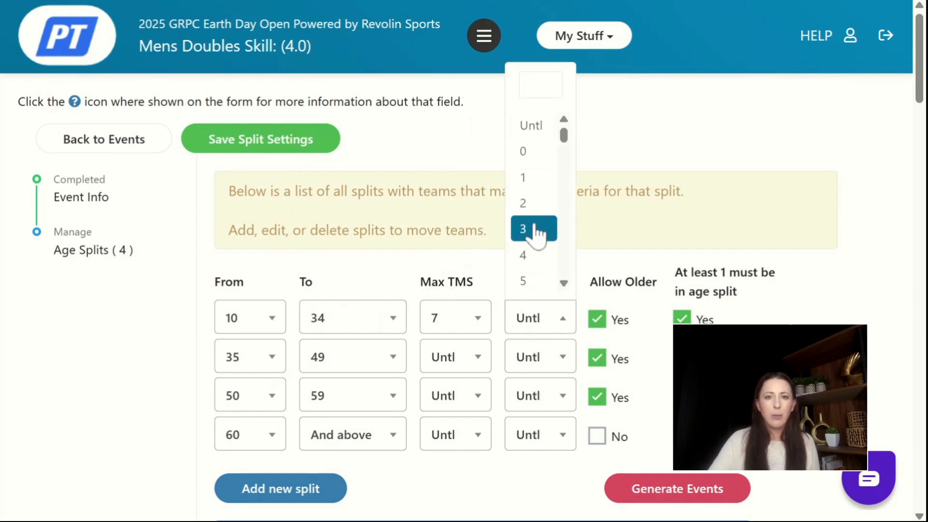
pyautogui.click(533, 230)
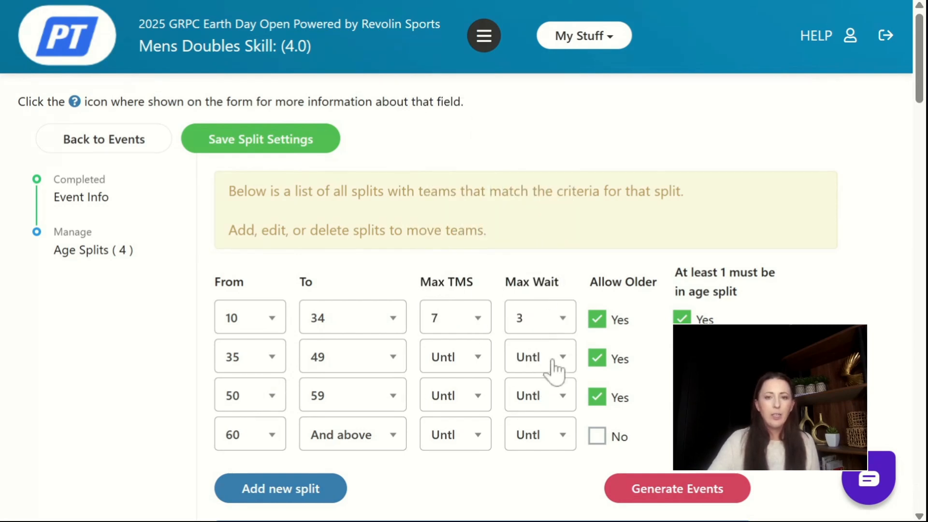
# Set Max TMS to 7 and Max Wait to 2 for the 35–49 split, and leave the split settings without saving.
pyautogui.click(459, 357)
pyautogui.scroll(-2, 454, 306)
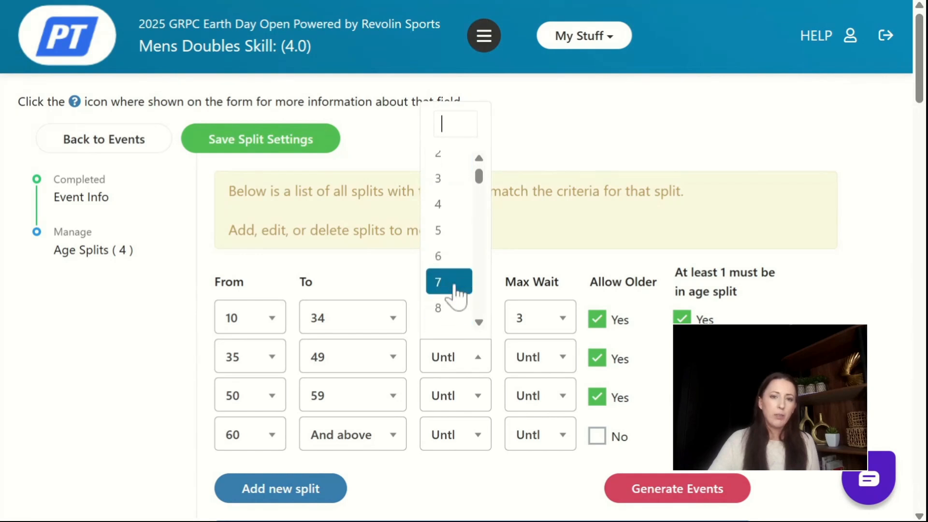
pyautogui.click(456, 290)
pyautogui.click(529, 362)
pyautogui.click(537, 243)
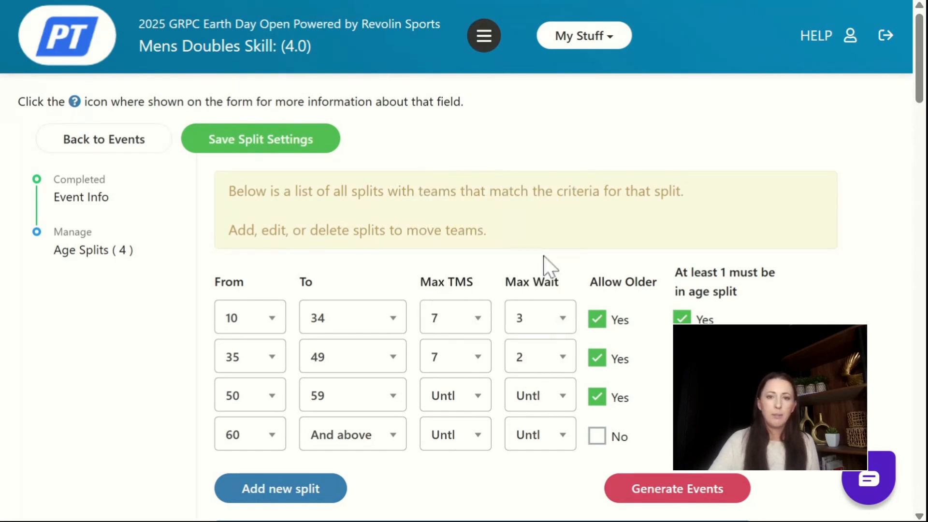
pyautogui.click(552, 364)
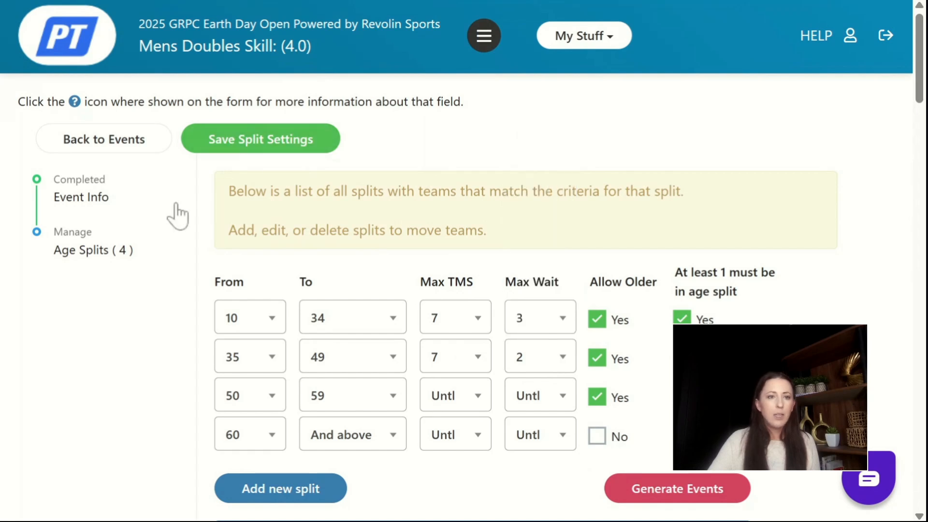
pyautogui.click(110, 145)
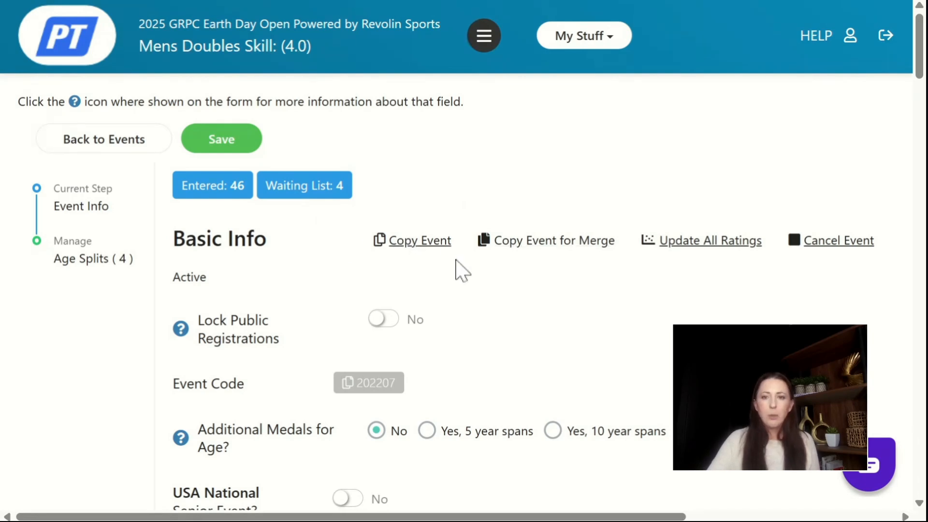
# Copy the Mens Doubles Skill (4.0) event and set the copy to Active.
pyautogui.click(413, 243)
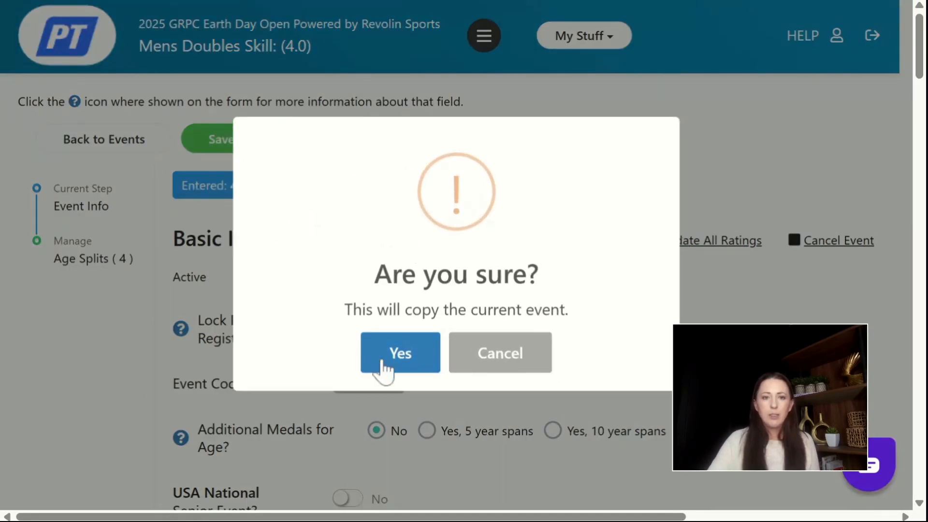
pyautogui.click(412, 361)
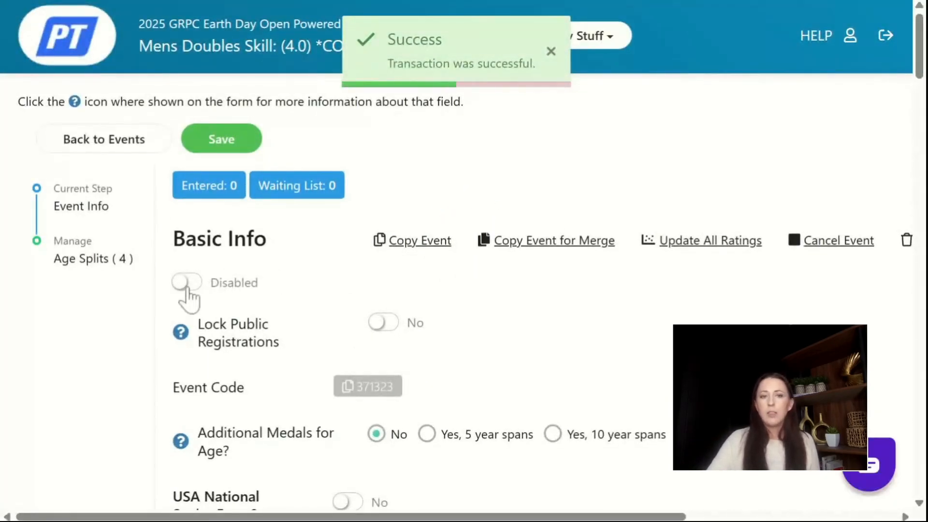
pyautogui.click(191, 289)
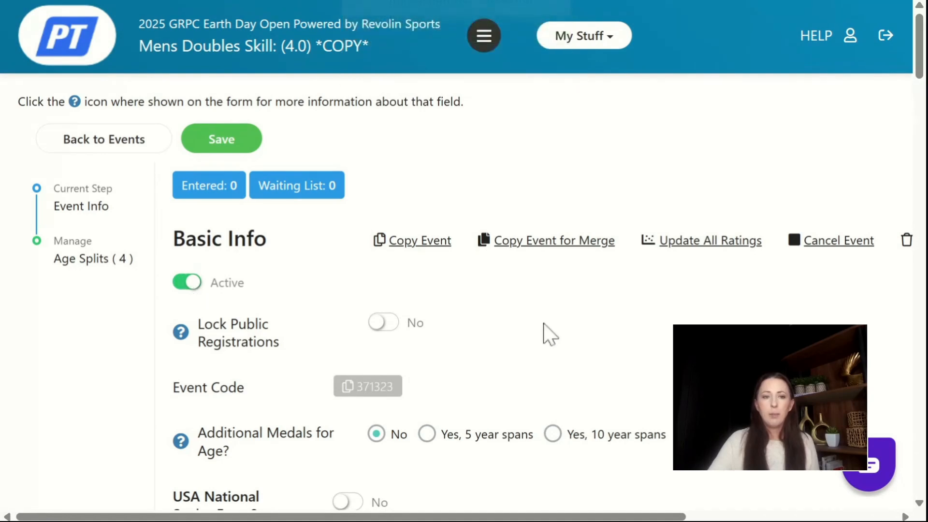
# Change the copied event's Player Group to Womens.
pyautogui.scroll(-2, 553, 333)
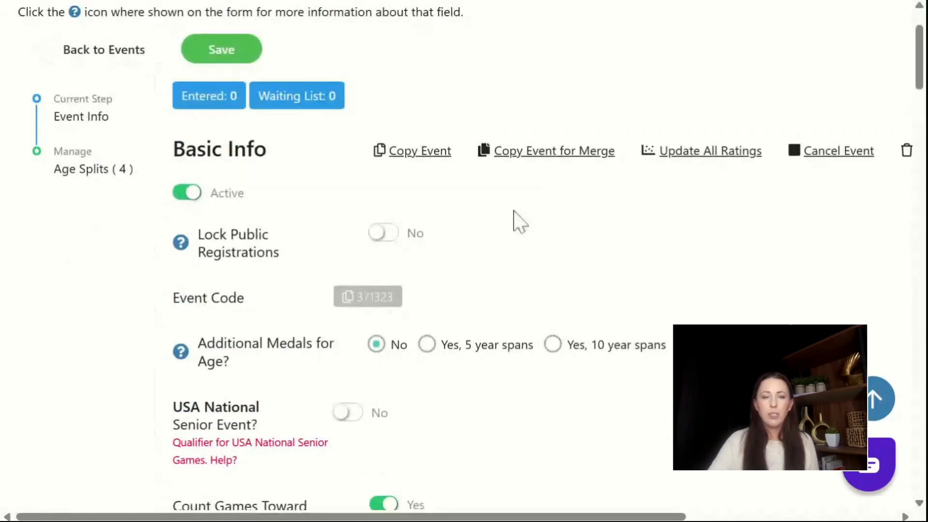
pyautogui.scroll(2, 367, 78)
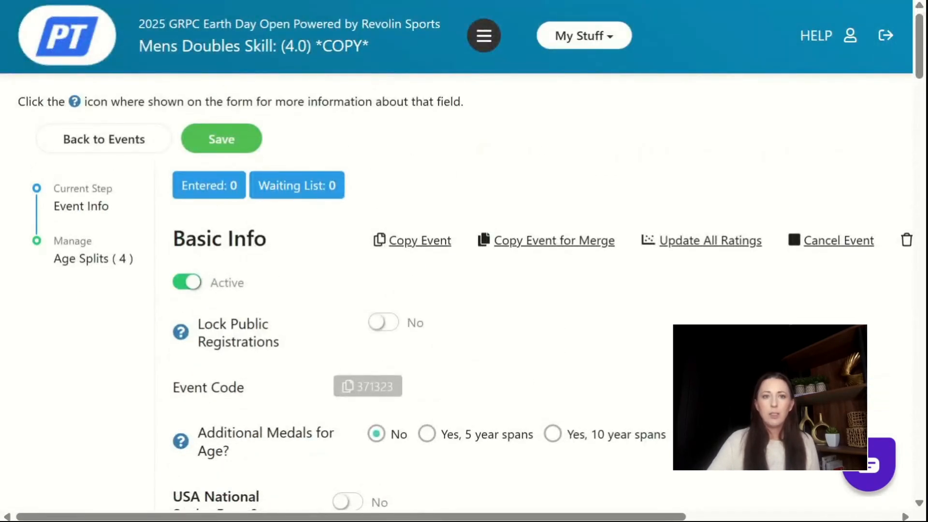
pyautogui.scroll(-4, 597, 340)
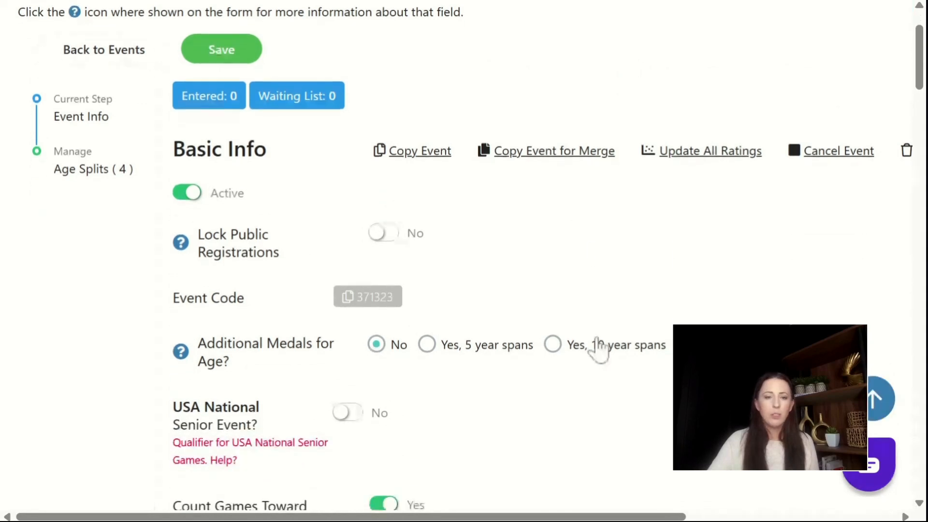
pyautogui.scroll(-6, 598, 347)
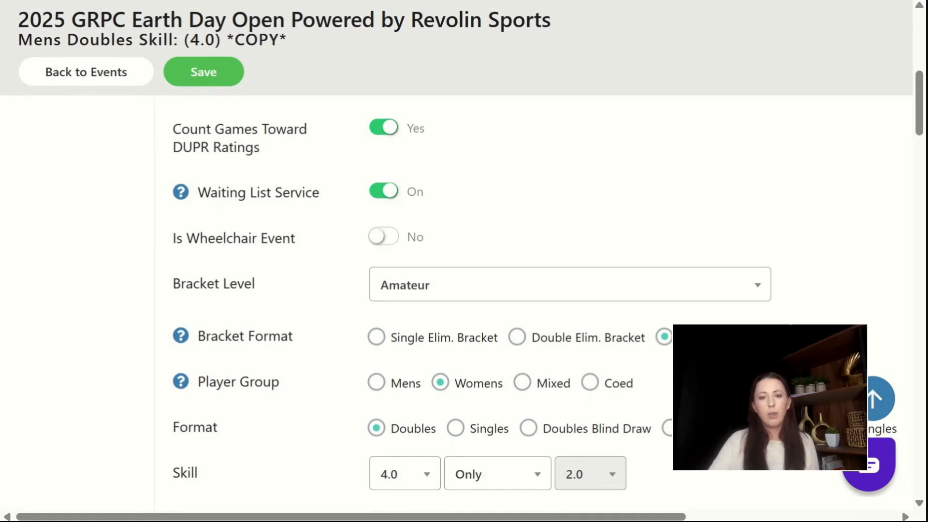
# Turn off the custom title for the copied event and save the event.
pyautogui.scroll(-2, 452, 315)
pyautogui.scroll(-1, 467, 319)
pyautogui.scroll(-3, 435, 343)
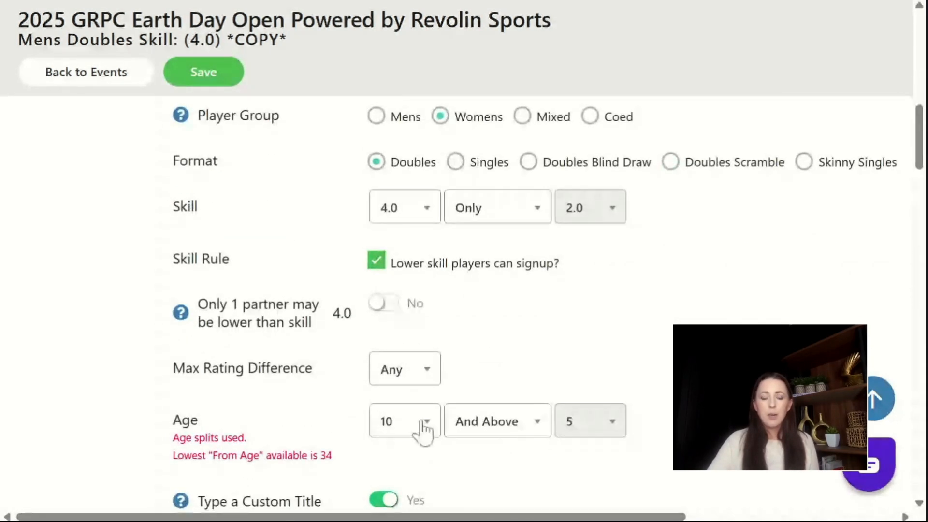
pyautogui.scroll(-7, 426, 425)
pyautogui.scroll(4, 433, 421)
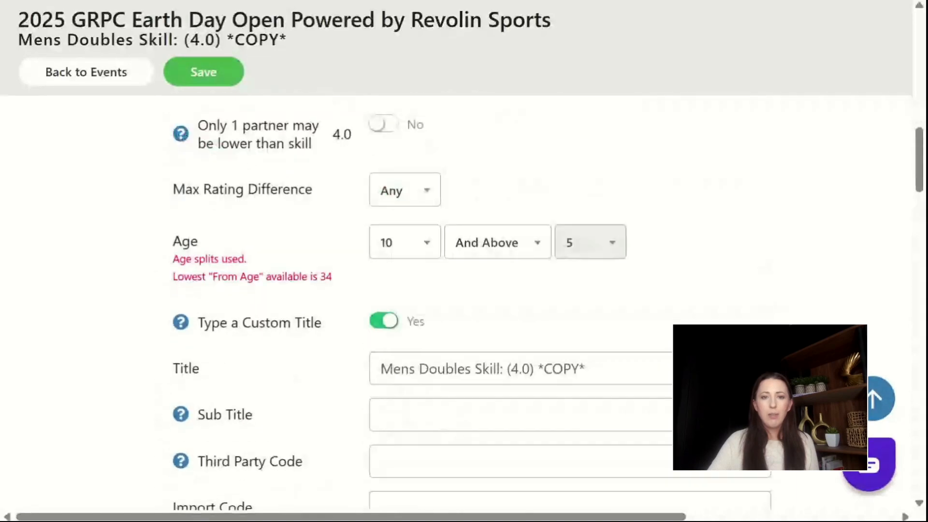
pyautogui.click(382, 321)
pyautogui.scroll(-2, 401, 336)
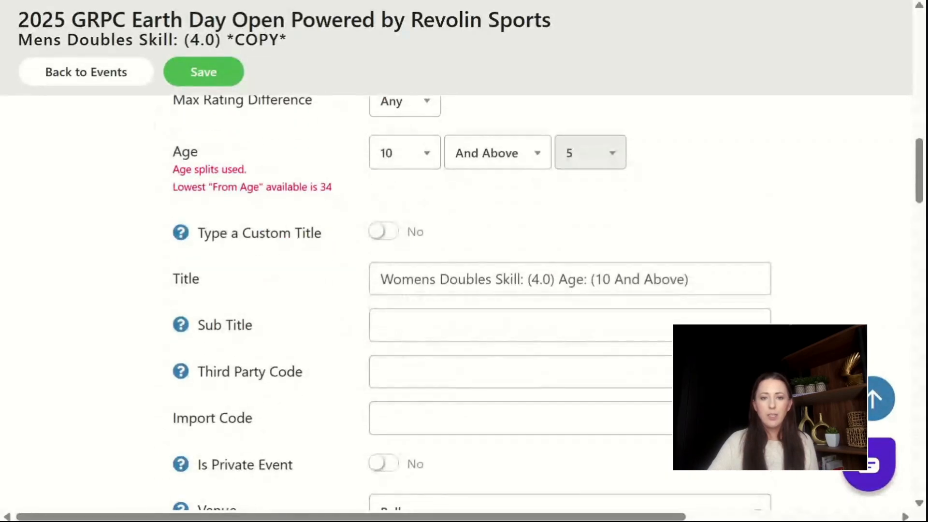
pyautogui.scroll(15, 416, 290)
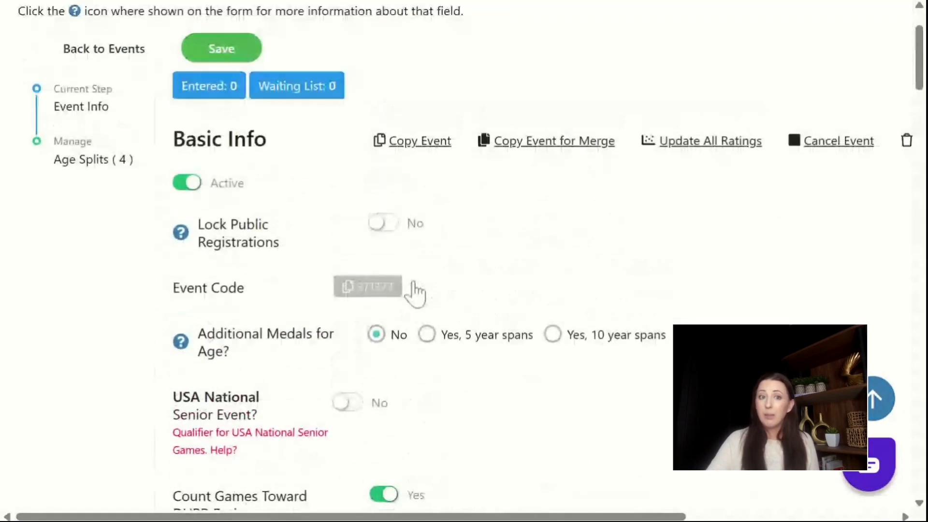
pyautogui.click(226, 141)
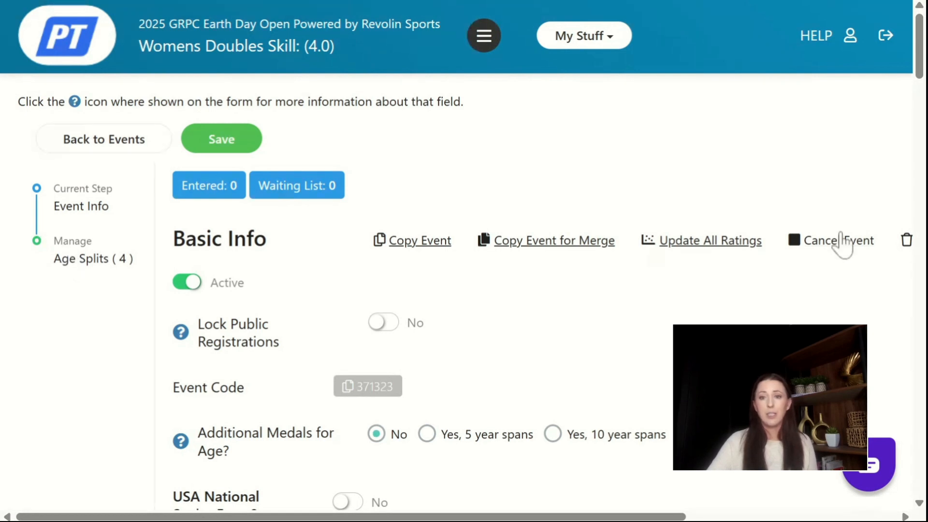
# Delete the copied Womens Doubles Skill (4.0) event and confirm its removal.
pyautogui.hscroll(2, 761, 268)
pyautogui.hscroll(5, 761, 268)
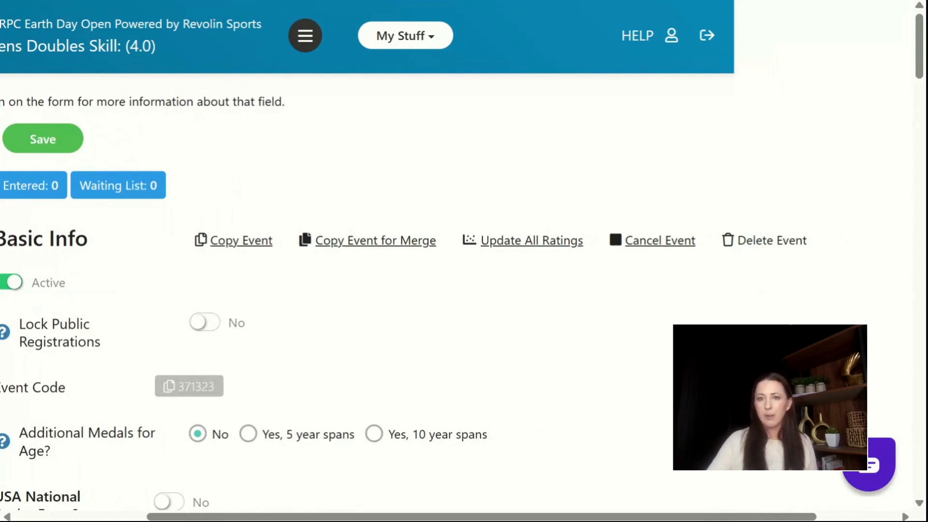
pyautogui.click(752, 244)
pyautogui.click(414, 363)
pyautogui.click(414, 365)
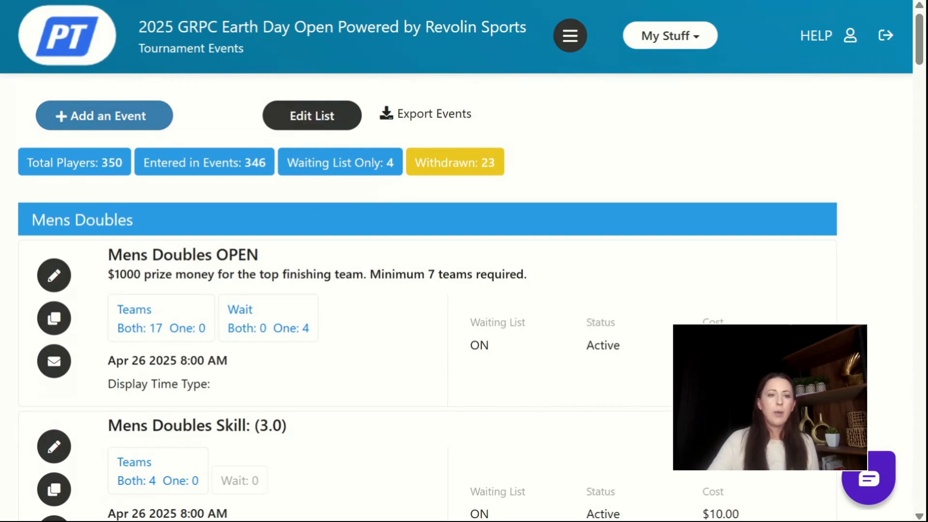
# Switch the tournament events to list editing and review each event's date, time, team limit, waiting list and cost fields.
pyautogui.click(330, 114)
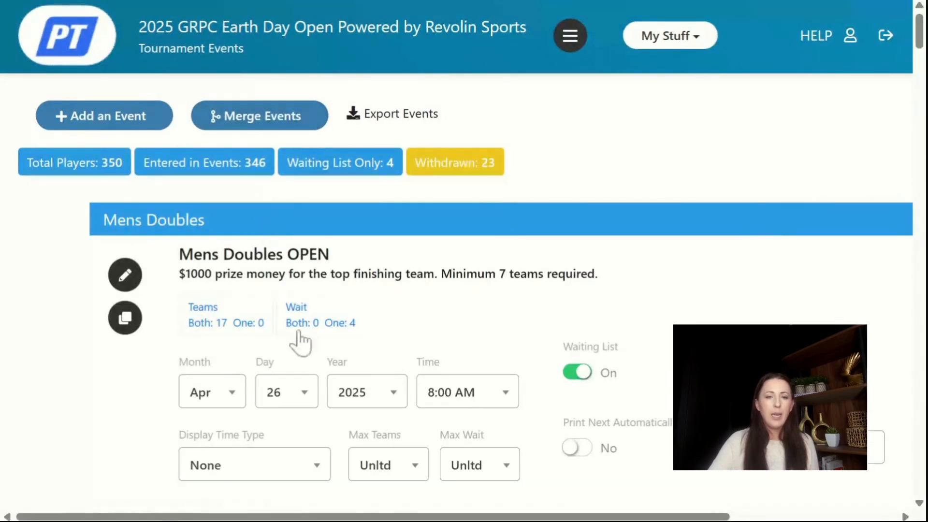
pyautogui.scroll(-4, 393, 379)
pyautogui.scroll(-5, 393, 379)
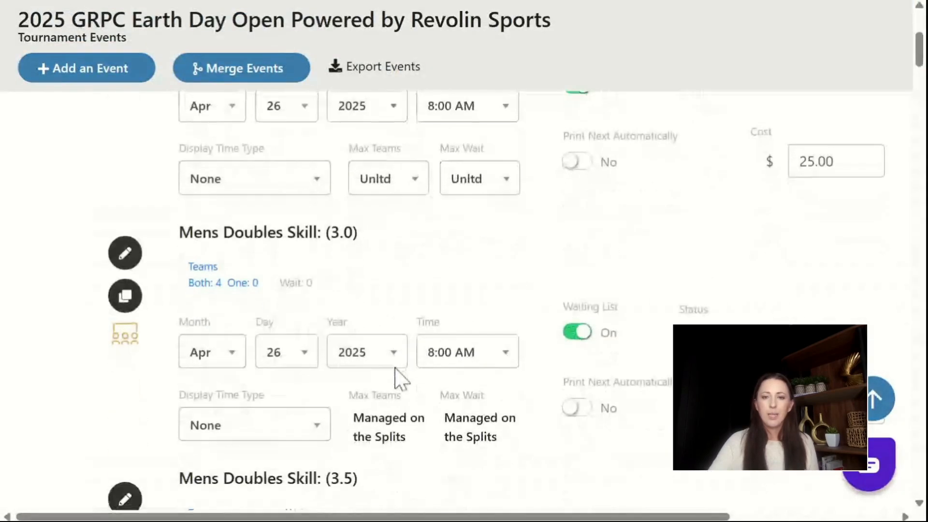
pyautogui.scroll(9, 396, 379)
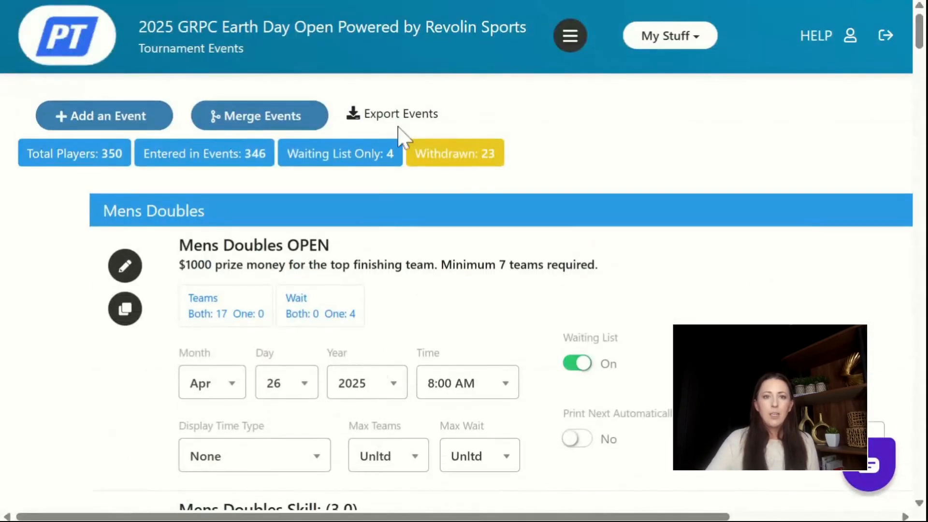
# Open the tournament's edit settings and look through its setup steps and basic info.
pyautogui.click(569, 39)
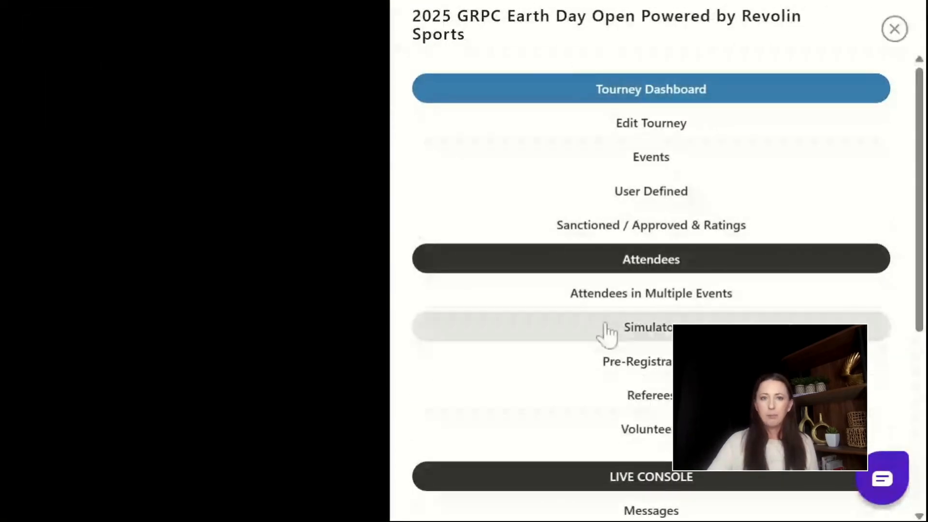
pyautogui.click(648, 127)
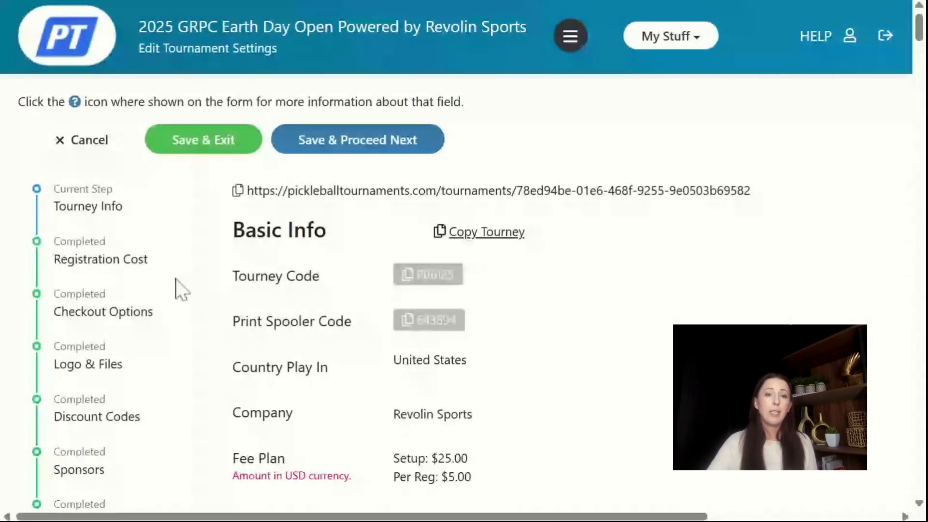
pyautogui.scroll(-5, 157, 290)
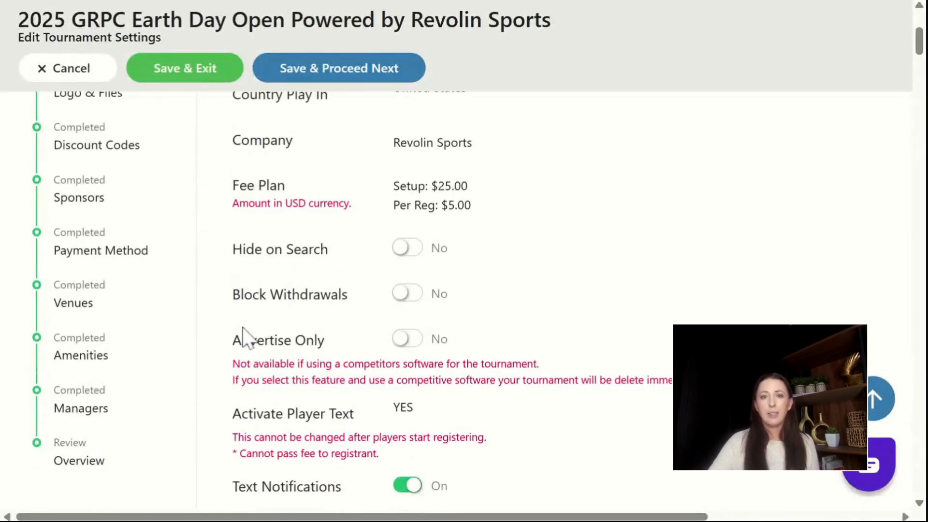
pyautogui.scroll(5, 334, 271)
# Open the tournament's Simulator options and set the event date to Sun Apr 27, 2025.
pyautogui.click(566, 43)
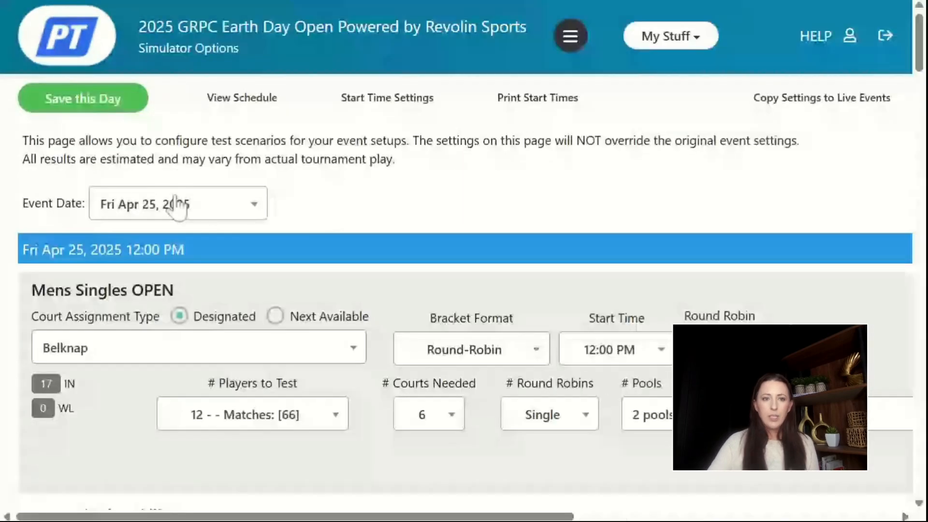
pyautogui.click(178, 200)
pyautogui.click(170, 321)
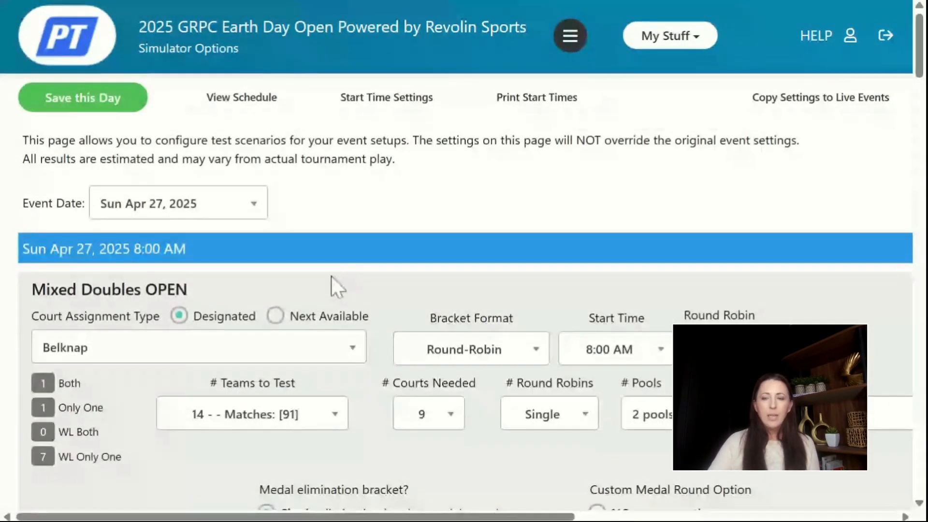
# Review the Mixed Doubles OPEN simulator options, including match durations, the include setting and the available pool splits.
pyautogui.scroll(-2, 365, 201)
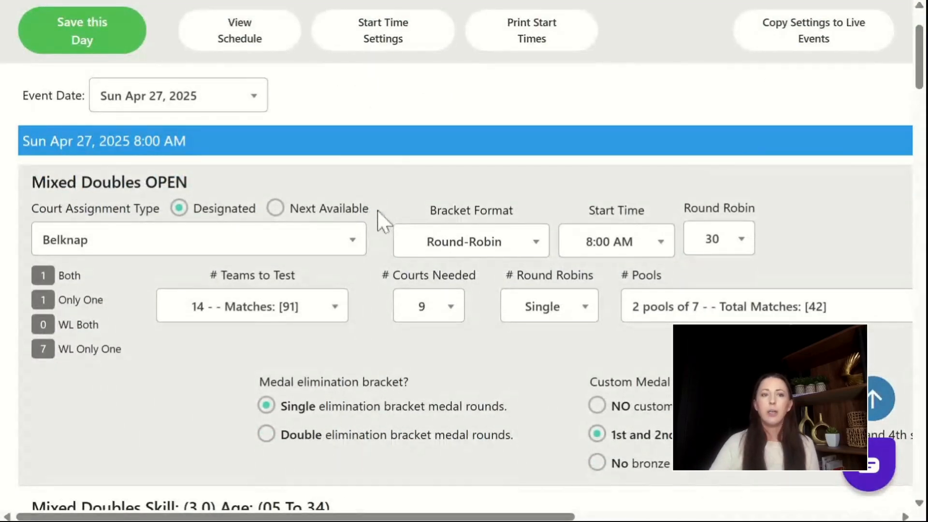
pyautogui.hscroll(10, 378, 211)
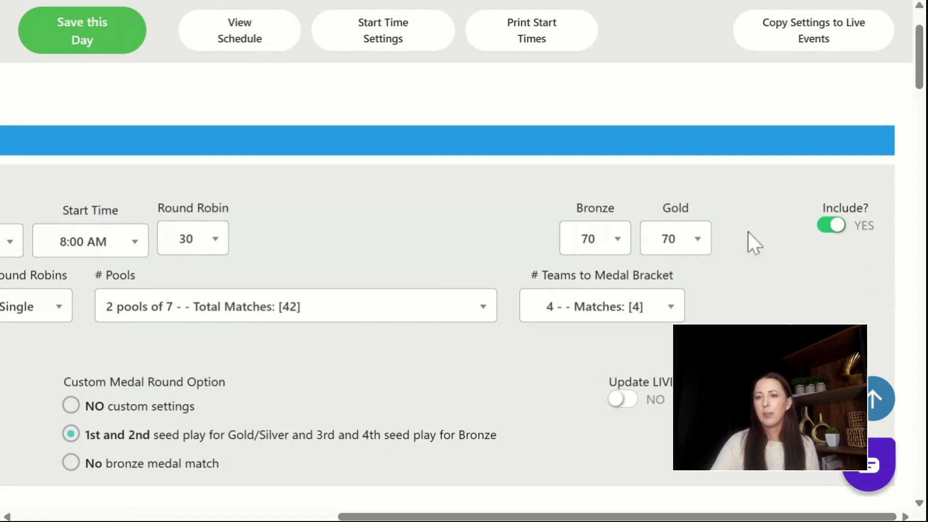
pyautogui.hscroll(-10, 747, 231)
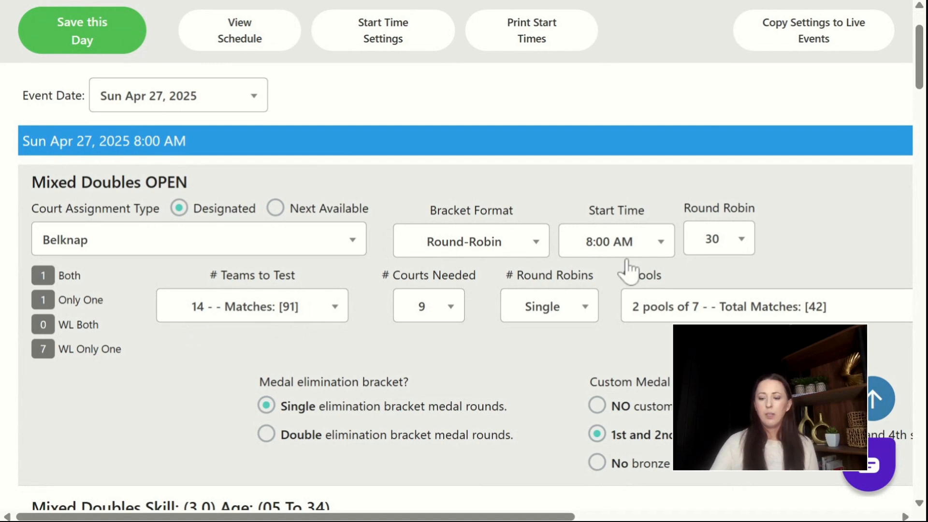
pyautogui.hscroll(5, 628, 270)
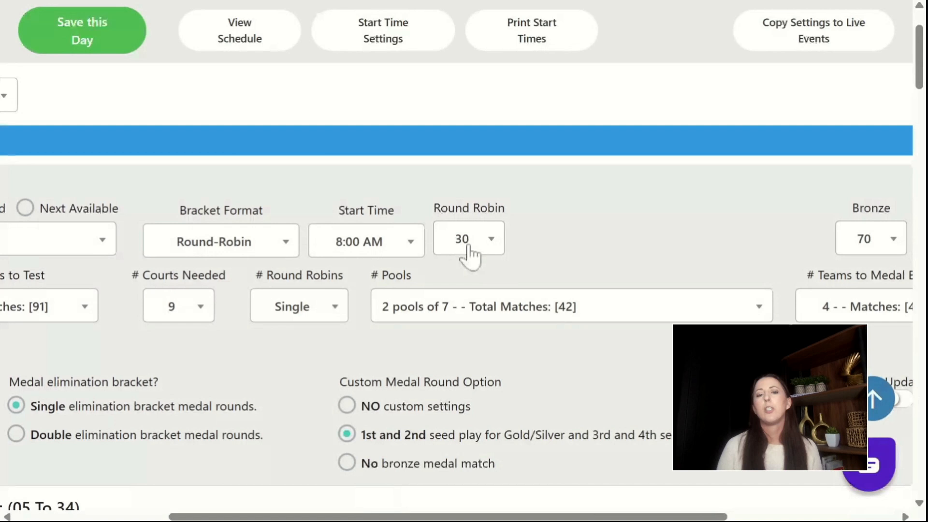
pyautogui.click(462, 309)
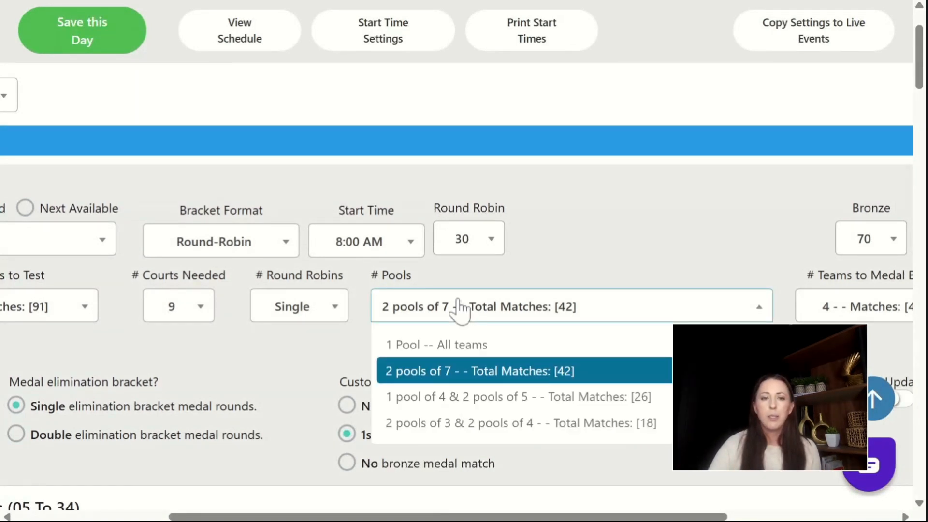
pyautogui.click(459, 309)
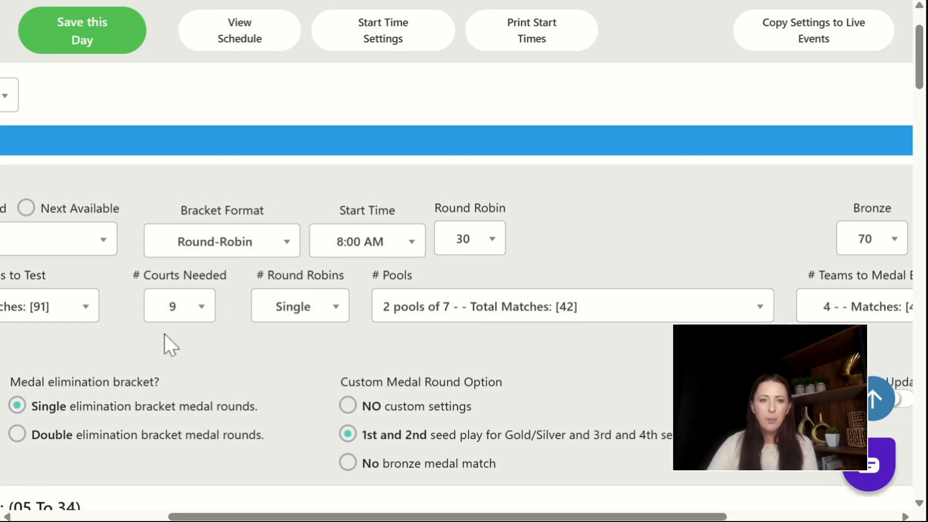
# Set the number of courts needed for Mixed Doubles OPEN to 6.
pyautogui.hscroll(-5, 164, 333)
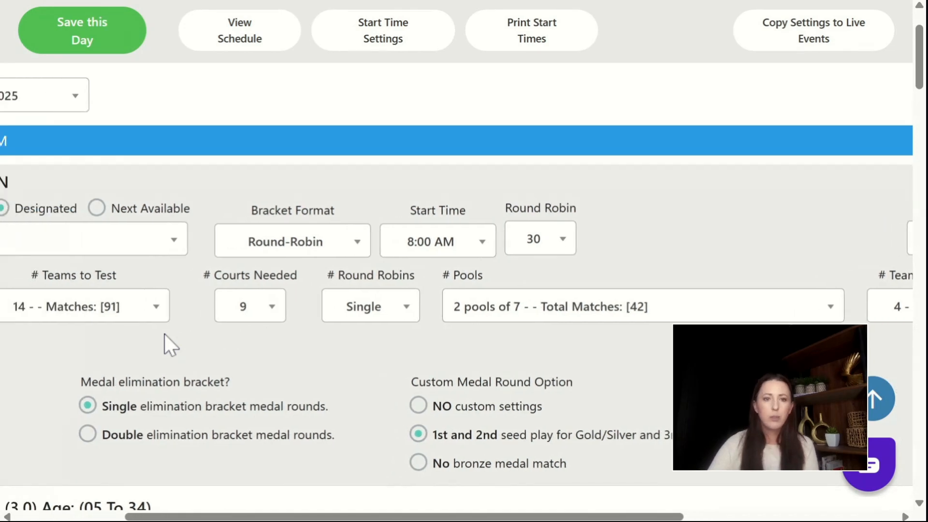
pyautogui.click(309, 307)
pyautogui.scroll(2, 309, 174)
pyautogui.click(305, 179)
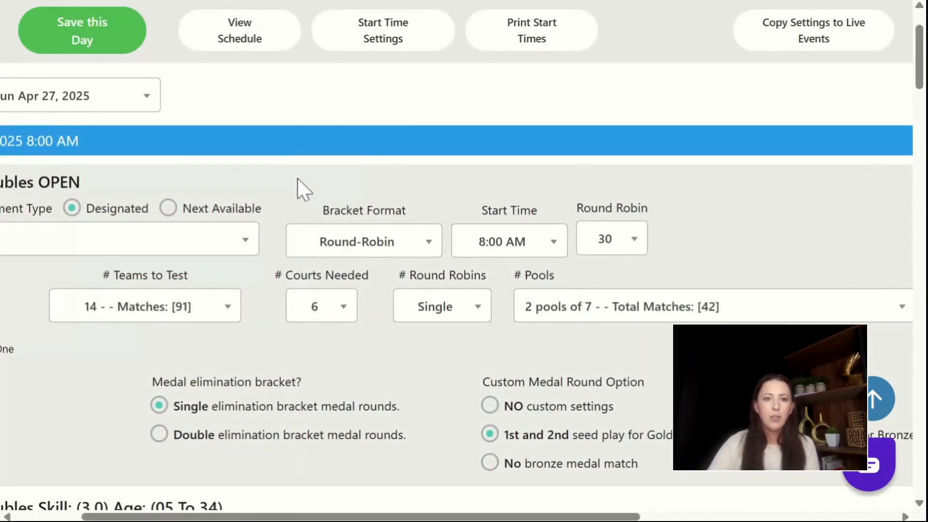
# Examine the Mixed Doubles OPEN bracket format, pools, bronze and gold match times, and medal bracket settings.
pyautogui.hscroll(5, 592, 279)
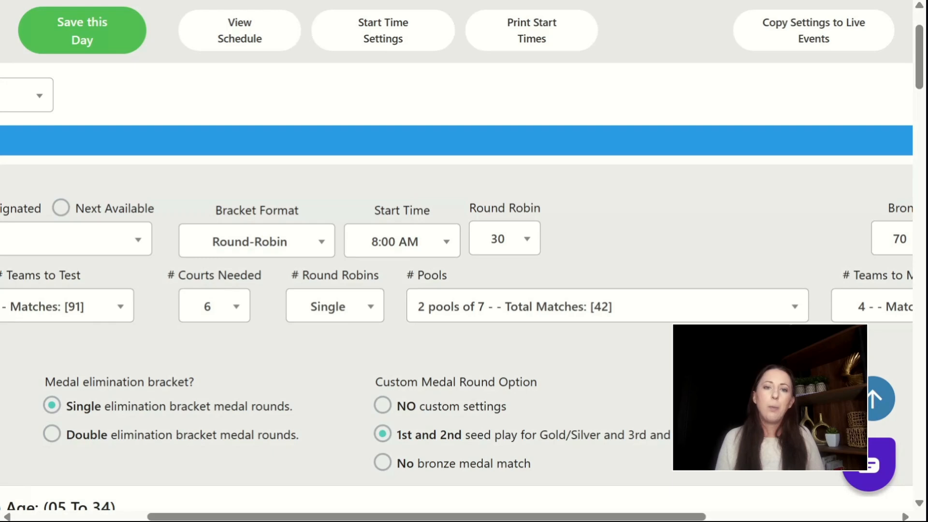
pyautogui.hscroll(-3, 457, 299)
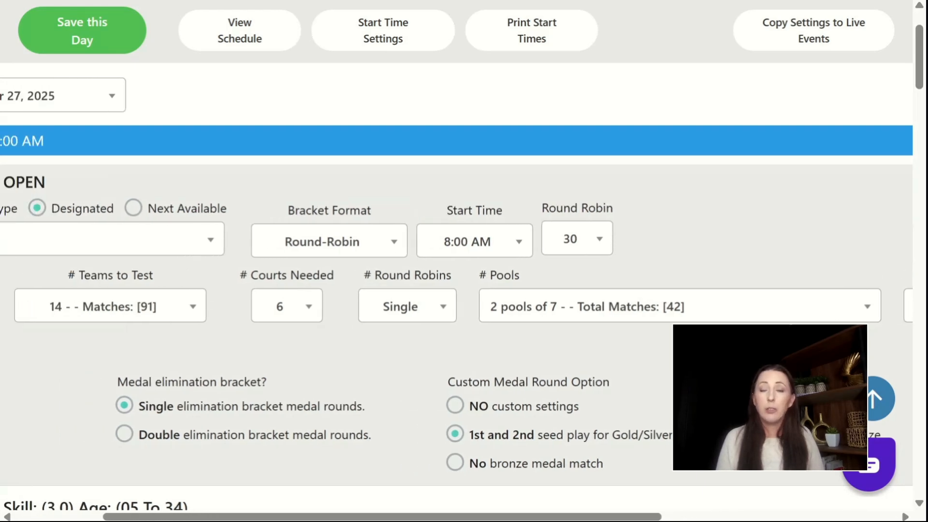
pyautogui.hscroll(-5, 457, 299)
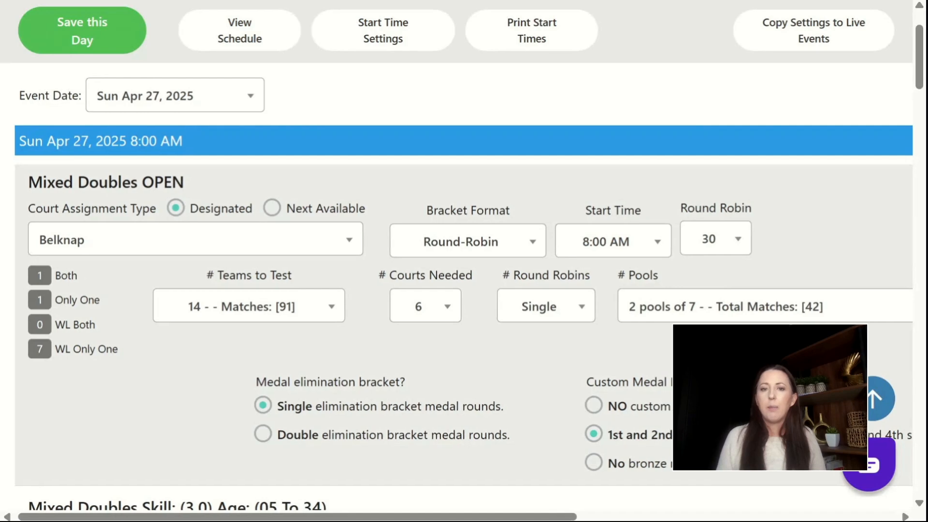
pyautogui.hscroll(3, 456, 299)
pyautogui.hscroll(4, 457, 299)
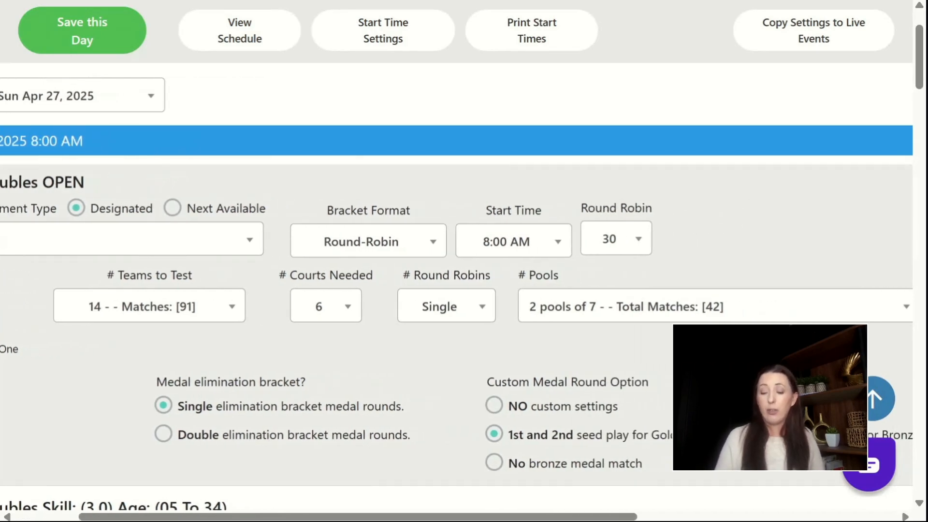
pyautogui.hscroll(8, 456, 298)
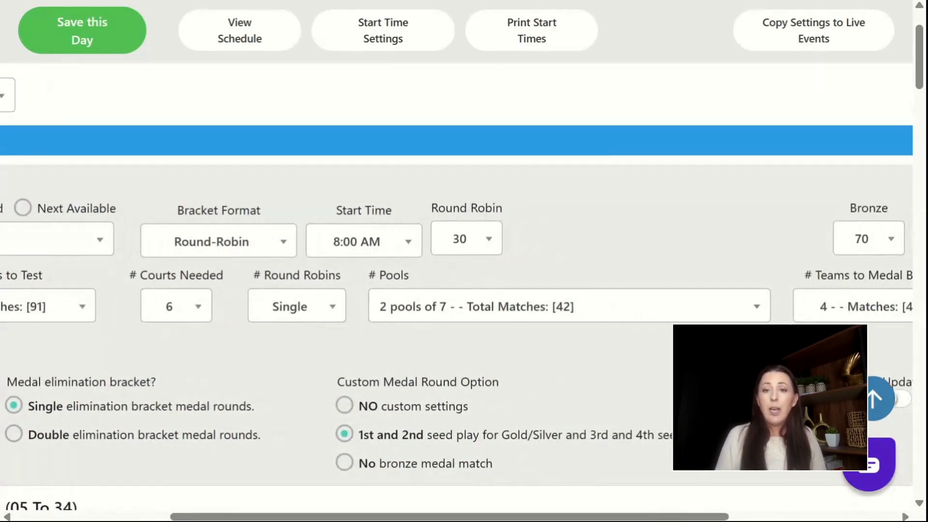
pyautogui.hscroll(3, 457, 299)
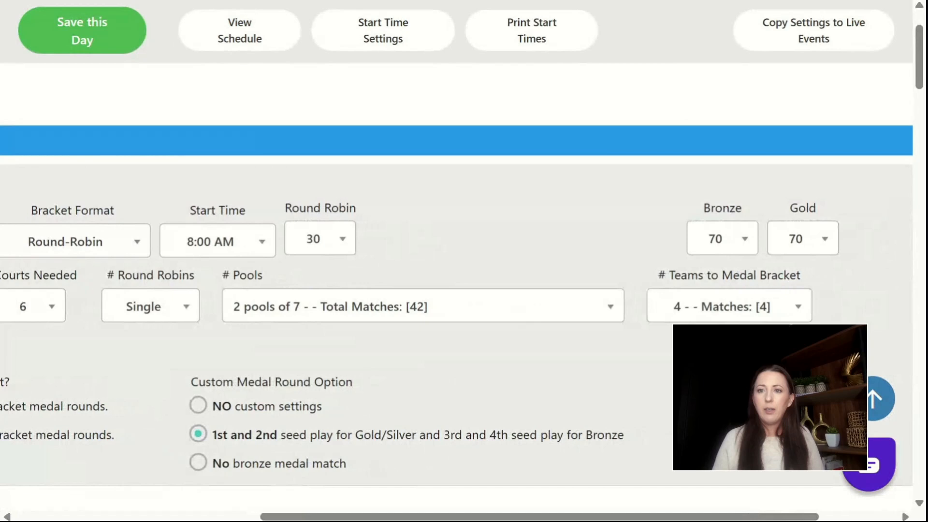
pyautogui.hscroll(2, 456, 298)
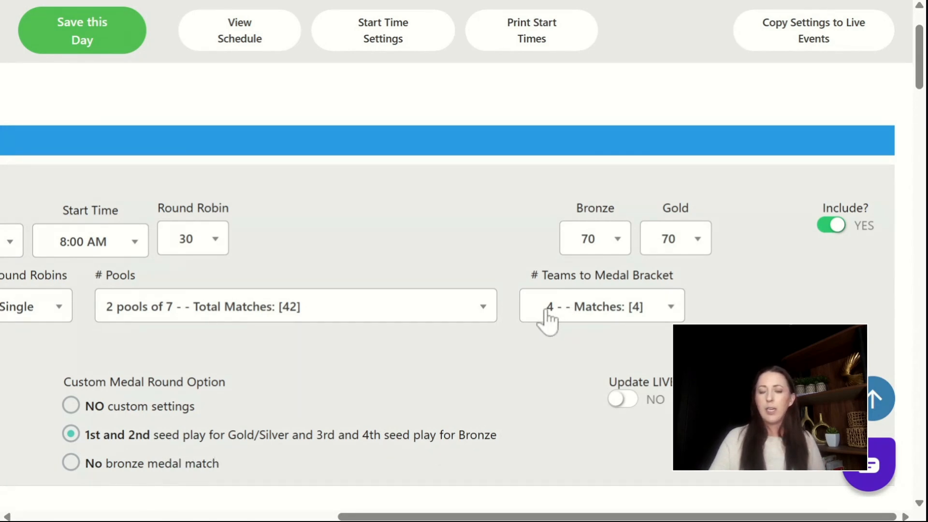
pyautogui.hscroll(-7, 544, 319)
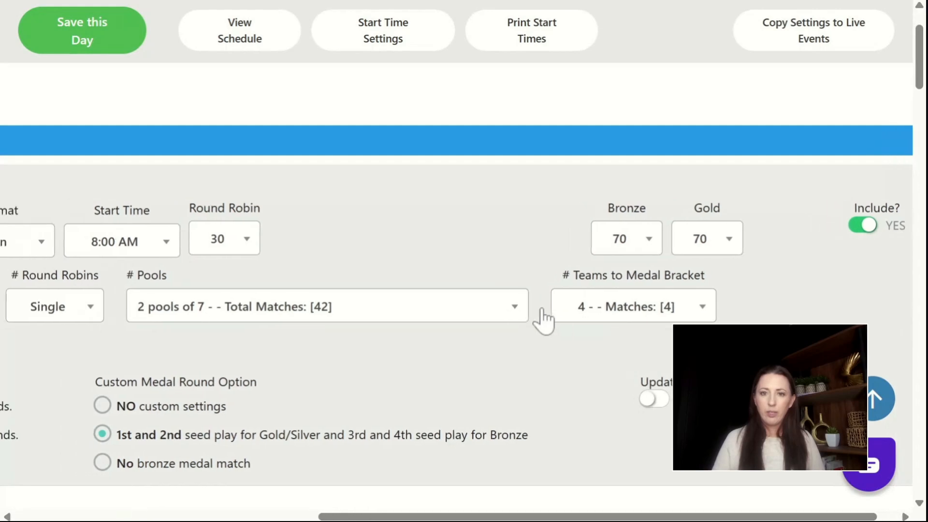
pyautogui.hscroll(-3, 543, 319)
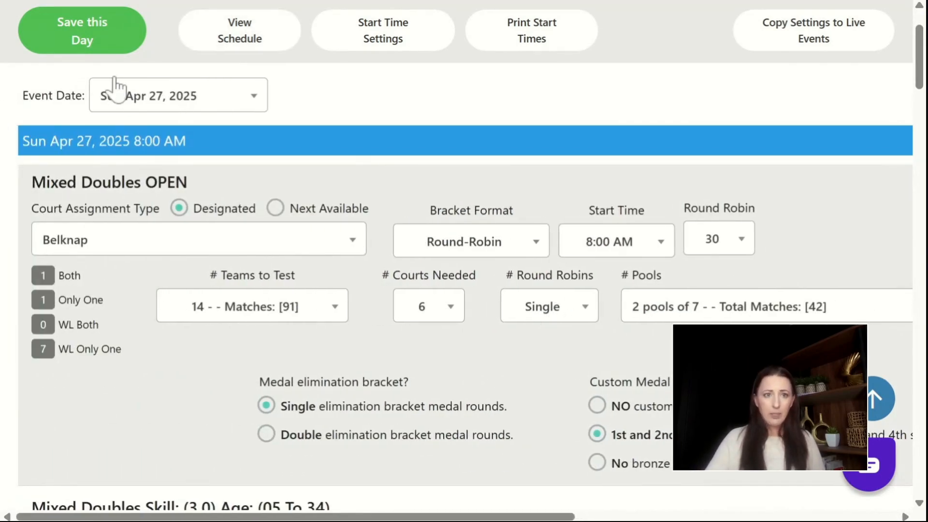
# Save the simulator settings for Sun Apr 27, 2025 and open the simulated schedule.
pyautogui.click(106, 39)
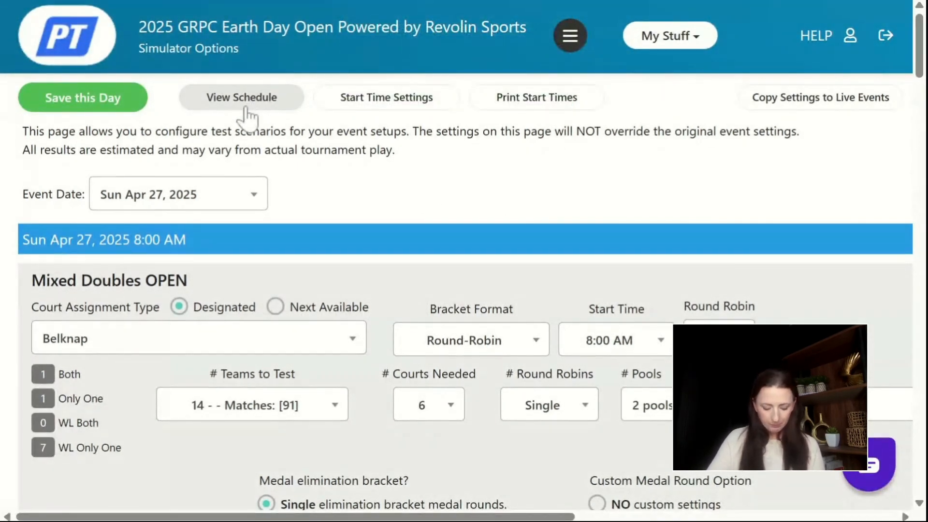
pyautogui.click(245, 115)
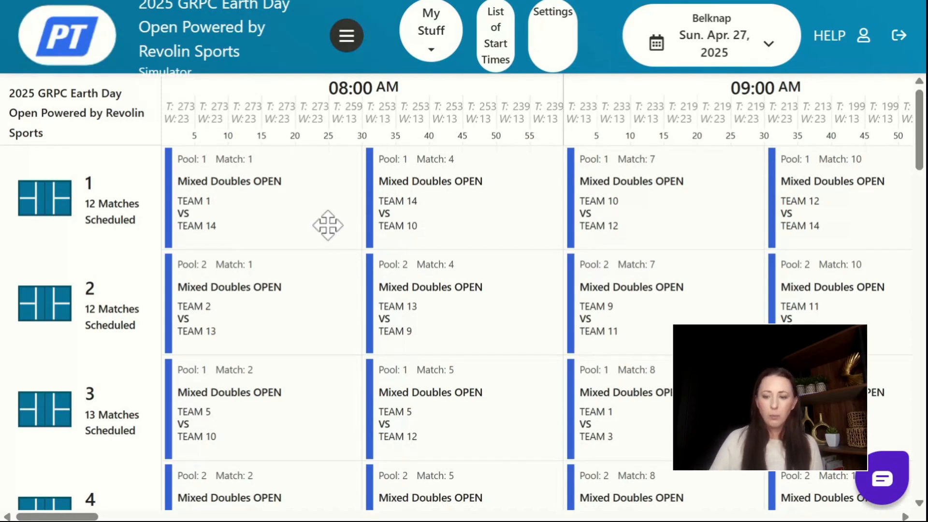
# Examine the simulated court schedule from the 8:00 AM pool matches through the medal matches and early afternoon events.
pyautogui.hscroll(2, 326, 224)
pyautogui.hscroll(5, 327, 225)
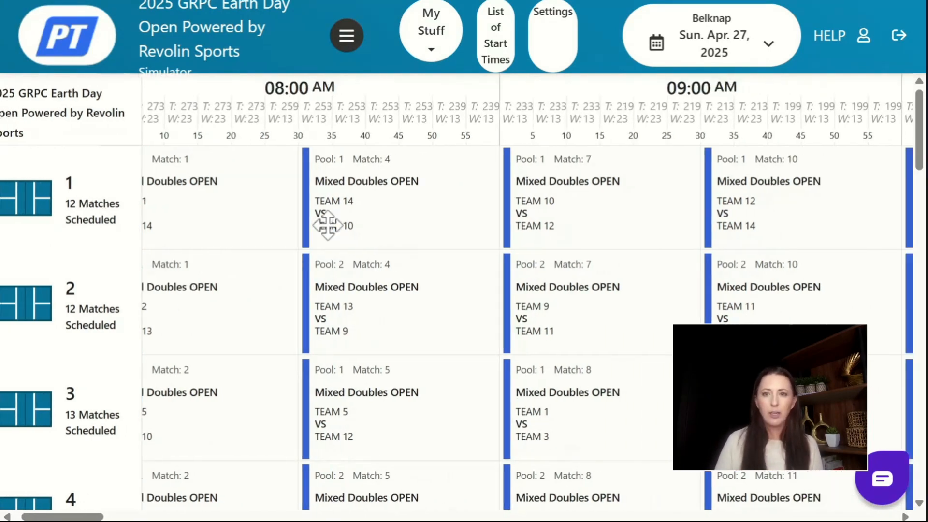
pyautogui.hscroll(20, 327, 224)
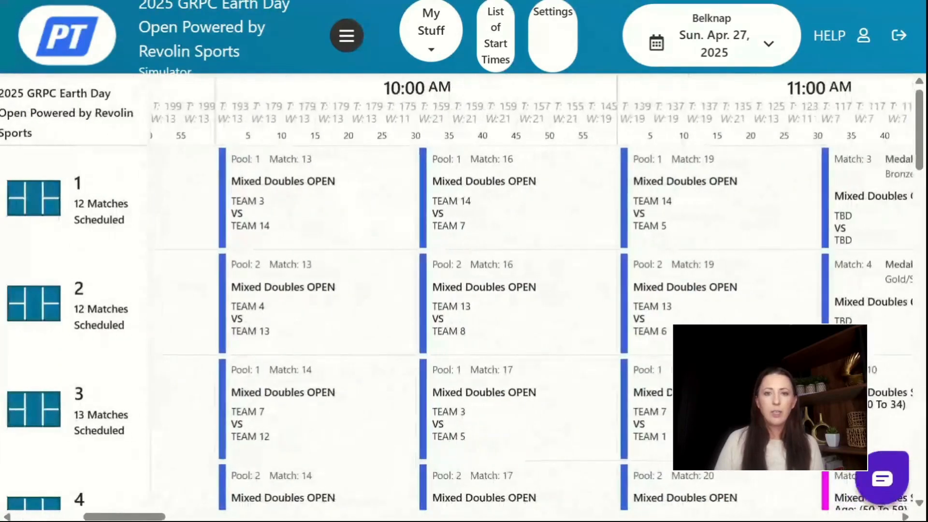
pyautogui.hscroll(4, 327, 225)
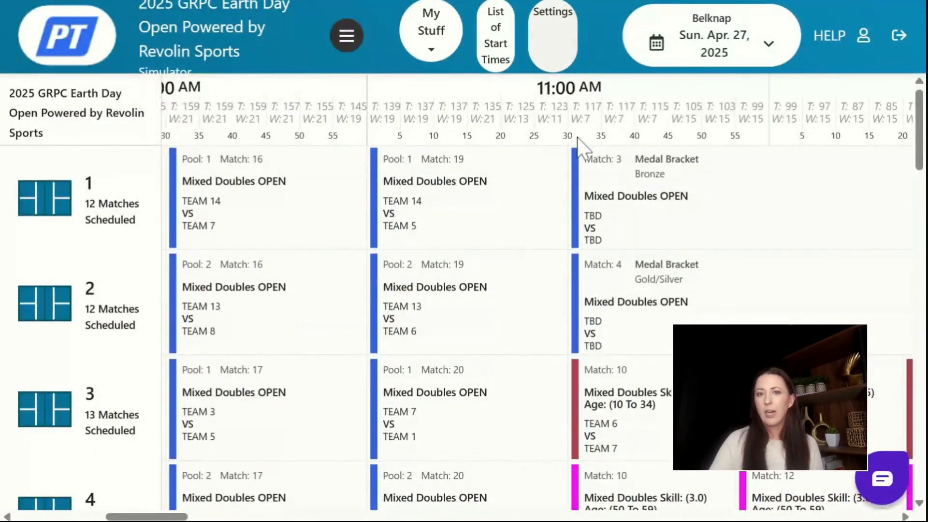
pyautogui.hscroll(15, 566, 150)
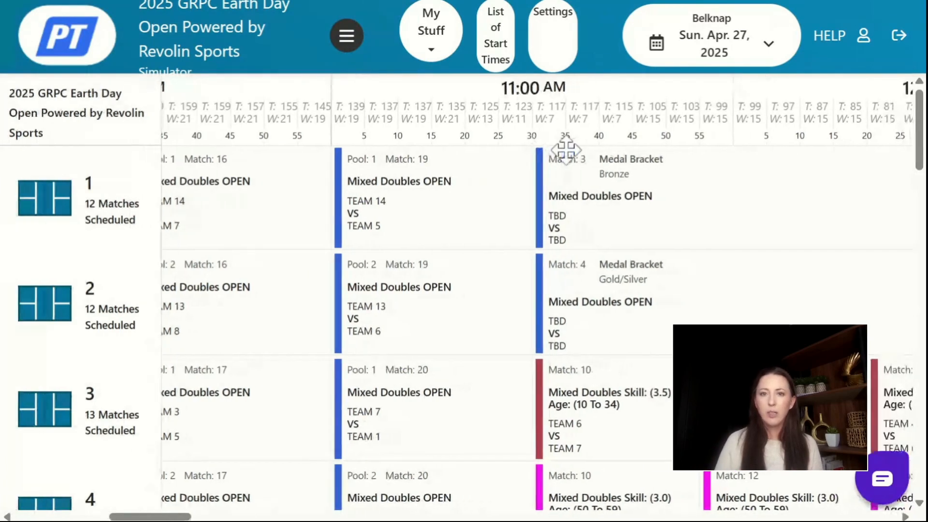
pyautogui.hscroll(-9, 565, 150)
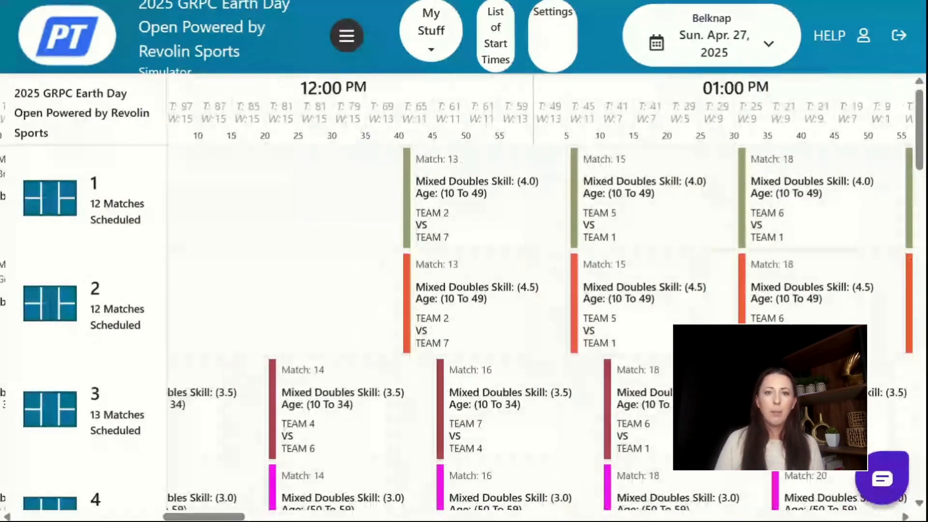
pyautogui.hscroll(-2, 565, 150)
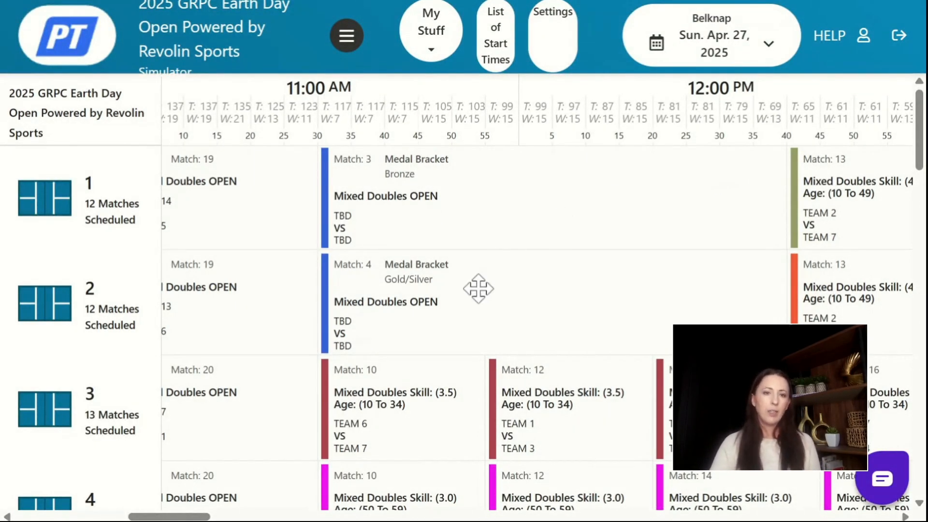
pyautogui.hscroll(-10, 509, 222)
pyautogui.hscroll(-11, 509, 222)
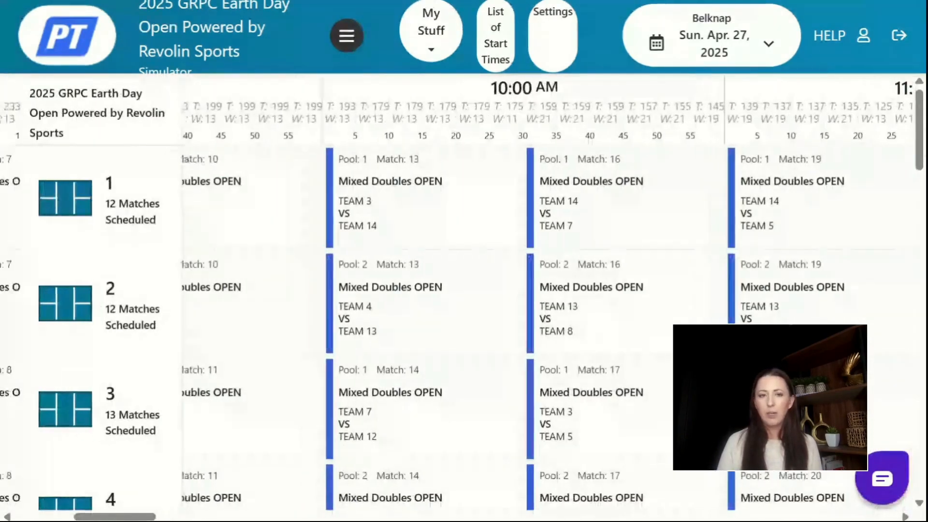
pyautogui.hscroll(-4, 457, 292)
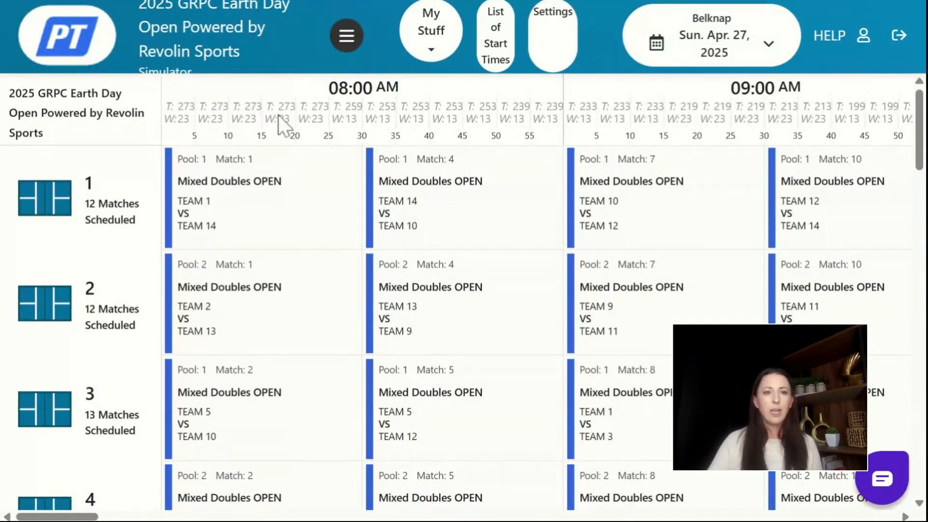
# Return to the Simulator options and set the number of teams to test for Mixed Doubles OPEN to 20.
pyautogui.click(82, 1)
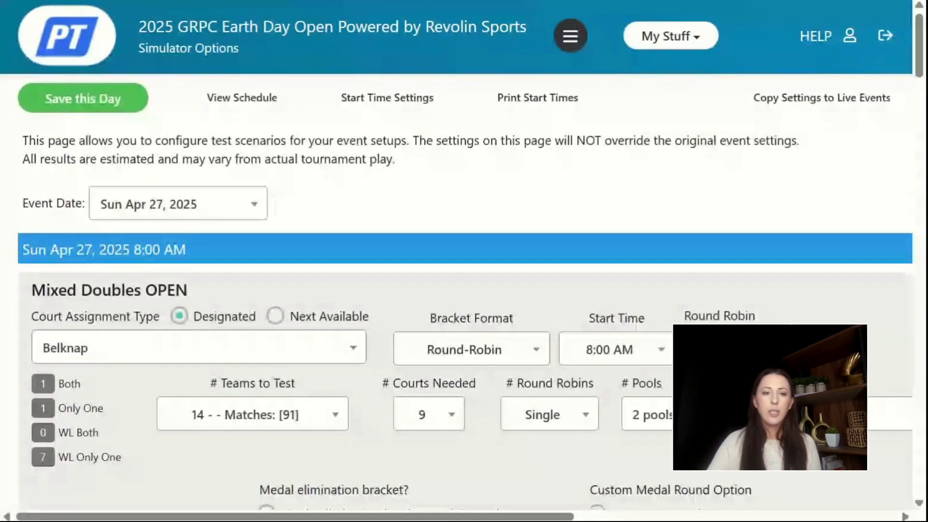
pyautogui.click(234, 417)
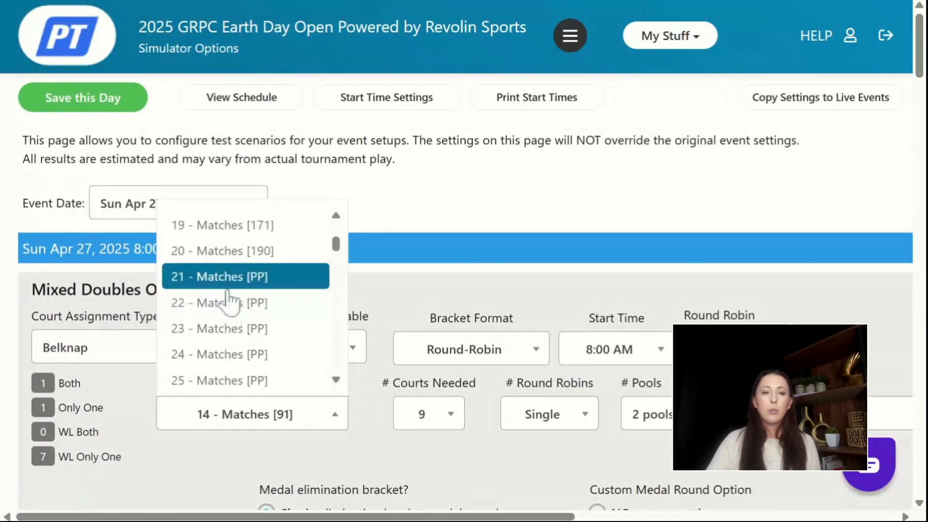
pyautogui.click(227, 281)
pyautogui.click(247, 430)
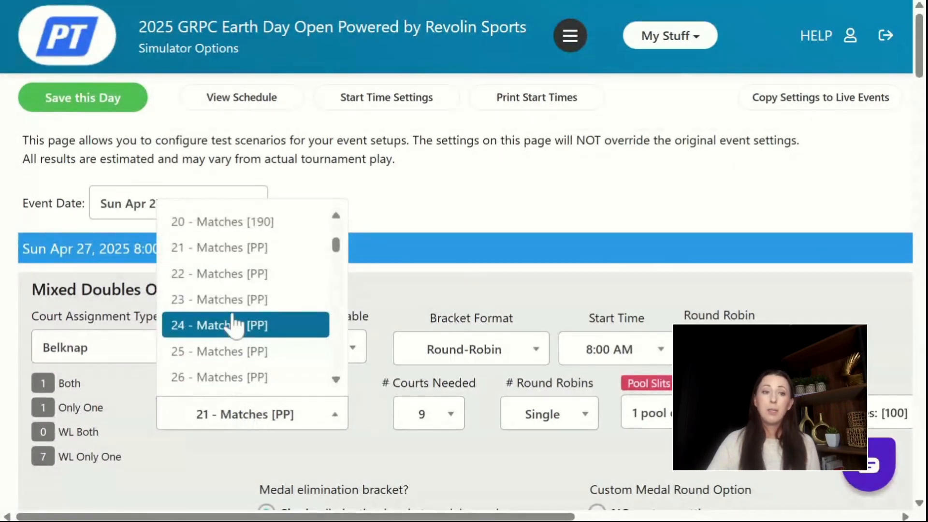
pyautogui.click(249, 223)
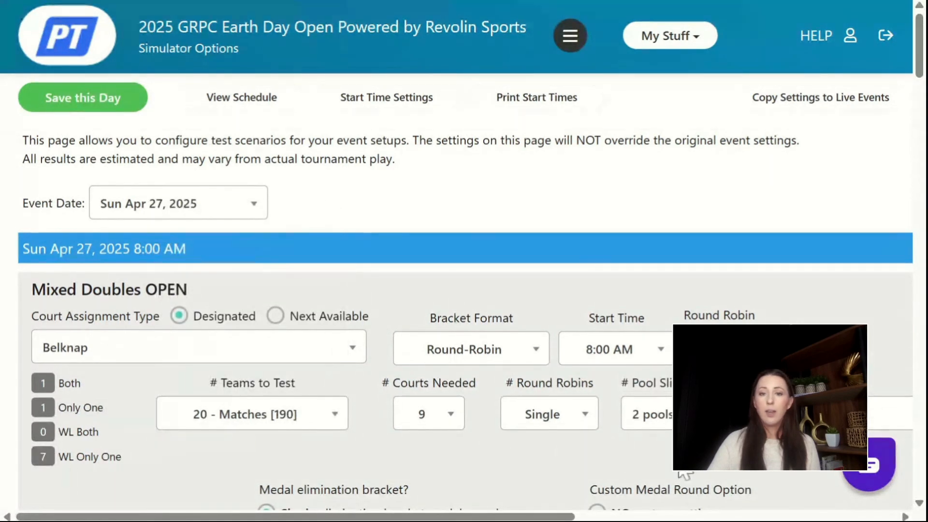
# Split Mixed Doubles OPEN into 5 pools of 4 and set its round robin match time to 70.
pyautogui.click(657, 420)
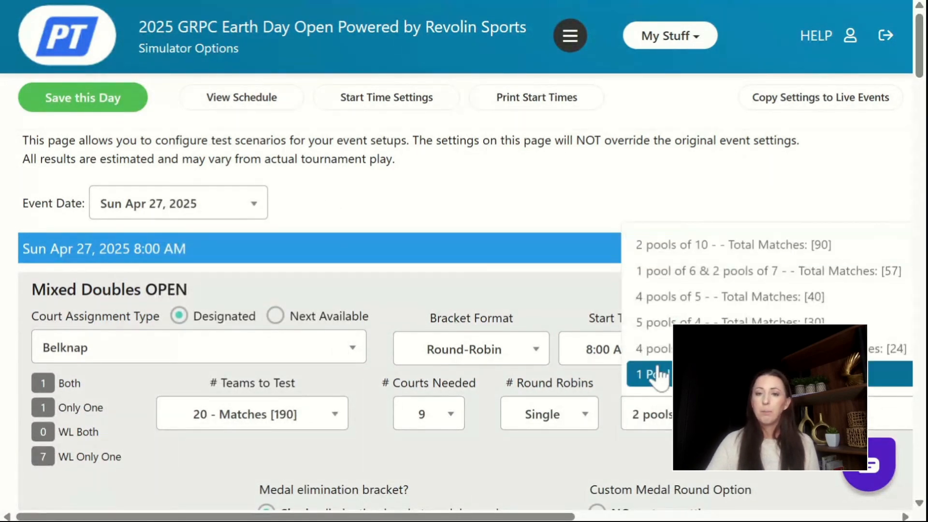
pyautogui.click(668, 323)
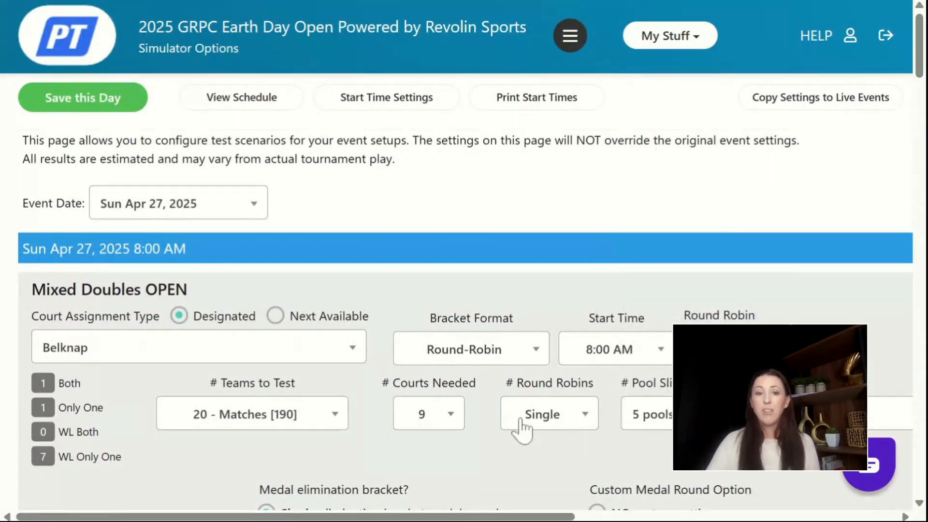
pyautogui.click(719, 349)
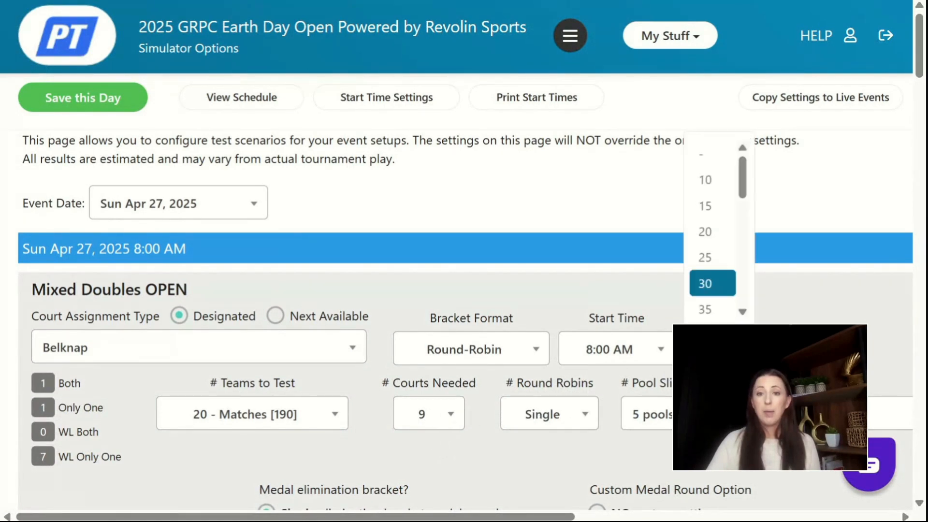
pyautogui.scroll(-3, 743, 313)
pyautogui.click(710, 310)
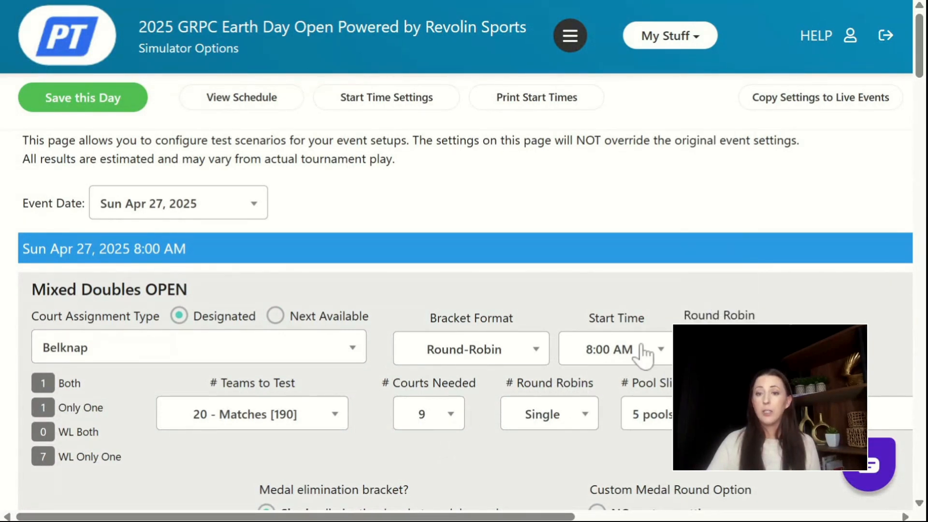
# Set the number of courts needed for Mixed Doubles OPEN to 10.
pyautogui.click(429, 419)
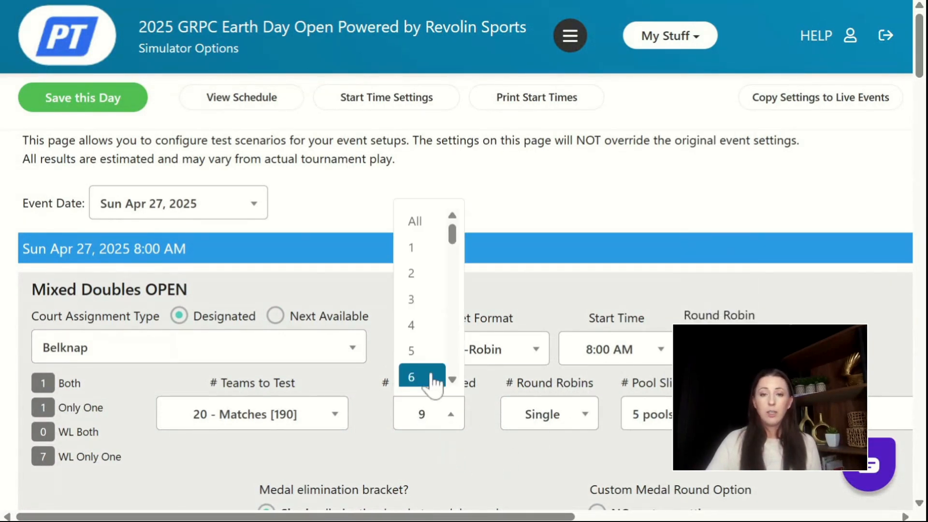
pyautogui.scroll(-3, 434, 382)
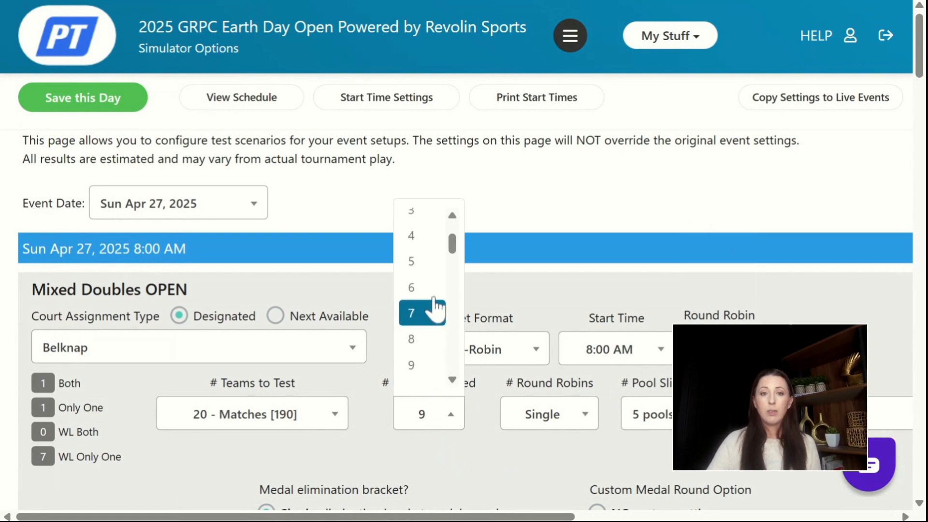
pyautogui.scroll(3, 435, 290)
pyautogui.scroll(-7, 435, 305)
pyautogui.click(435, 302)
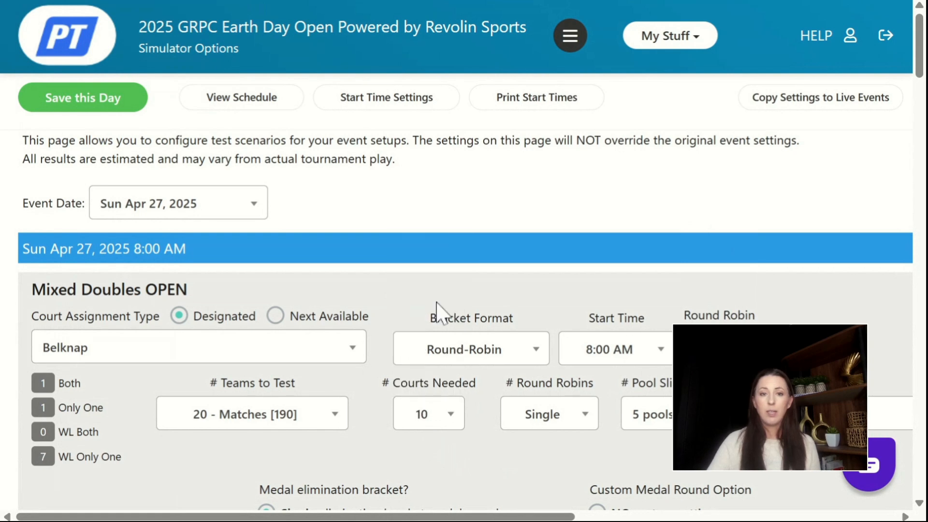
# Set the number of teams advancing to the Mixed Doubles OPEN medal bracket to 8.
pyautogui.hscroll(10, 437, 319)
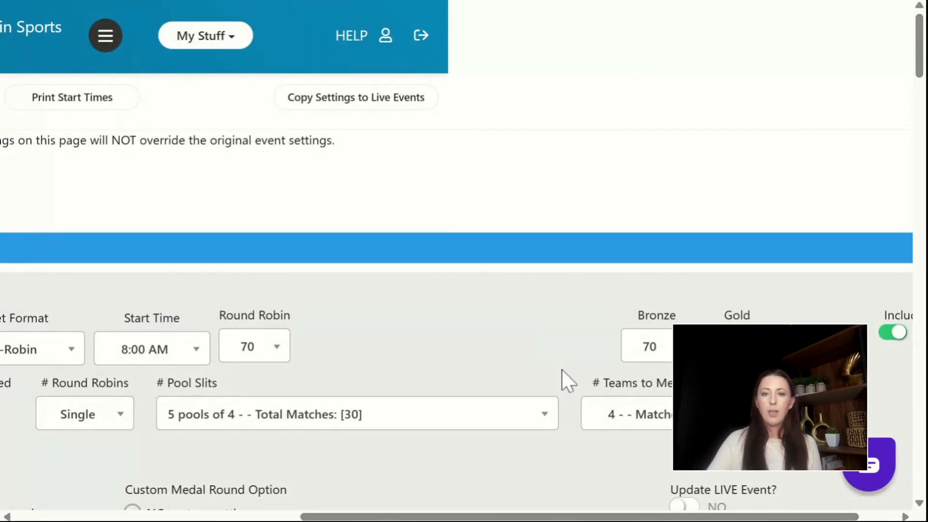
pyautogui.click(608, 427)
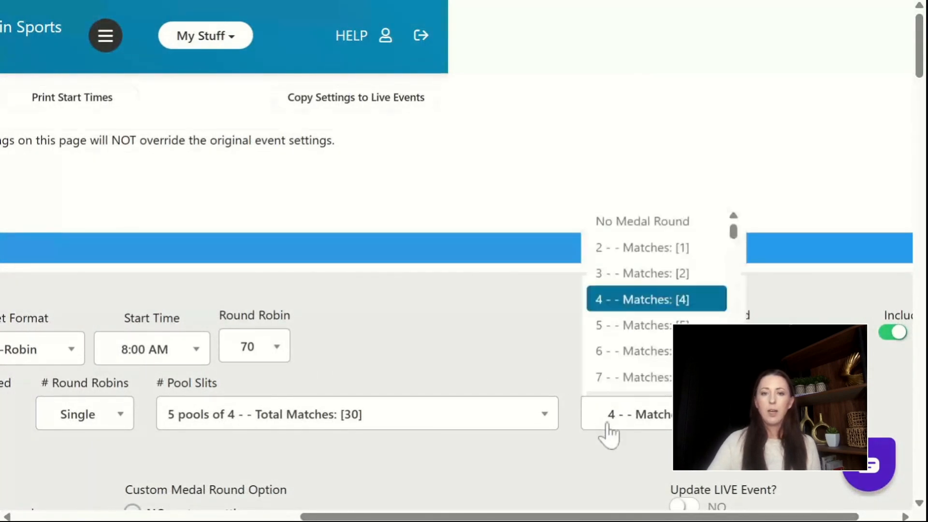
pyautogui.scroll(-3, 619, 372)
pyautogui.click(600, 320)
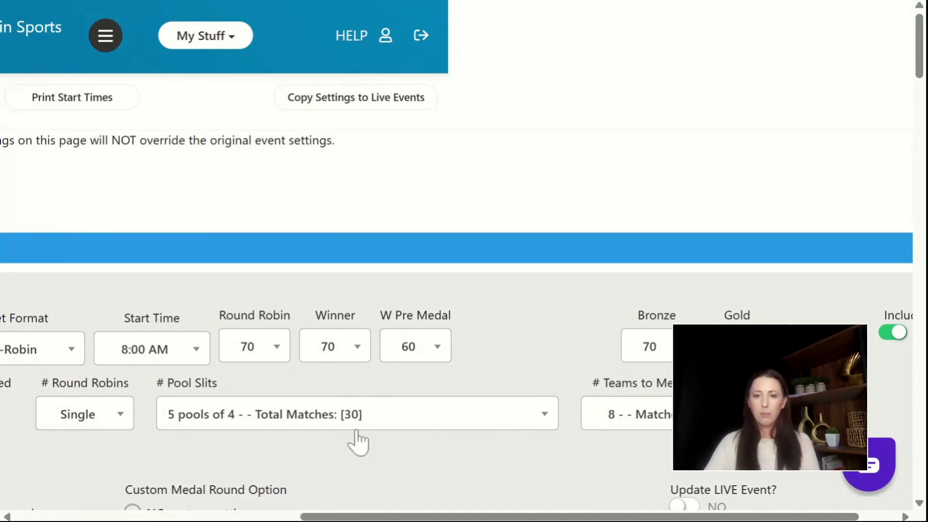
# Set the winner pre-medal match time for Mixed Doubles OPEN to 70.
pyautogui.hscroll(-5, 358, 442)
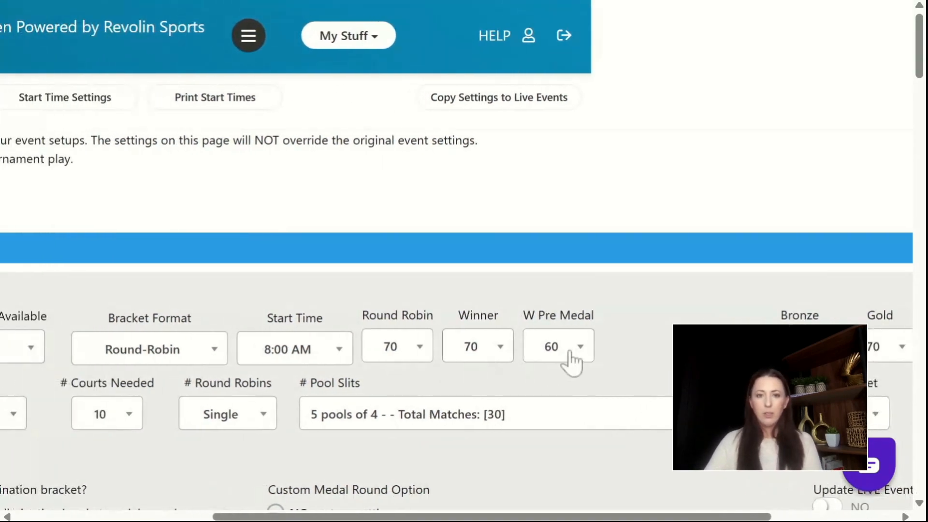
pyautogui.hscroll(1, 559, 365)
pyautogui.click(518, 356)
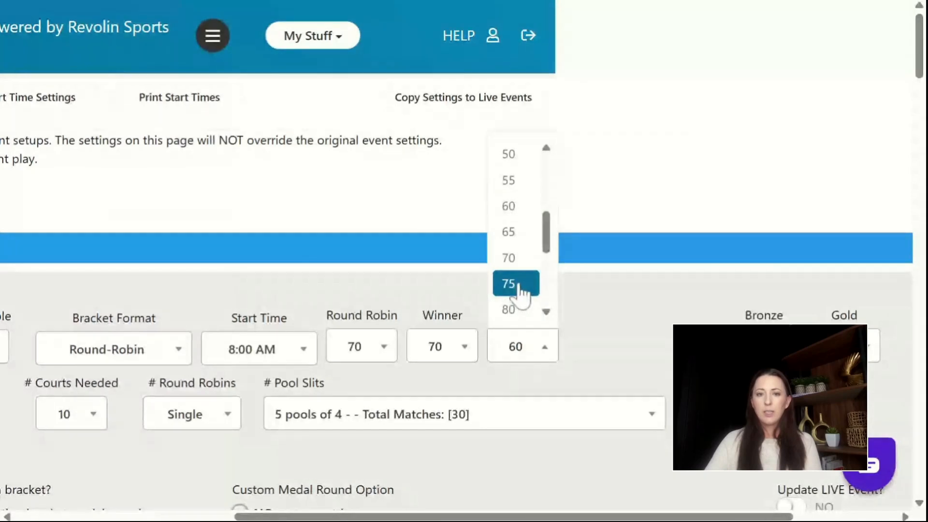
pyautogui.scroll(4, 517, 295)
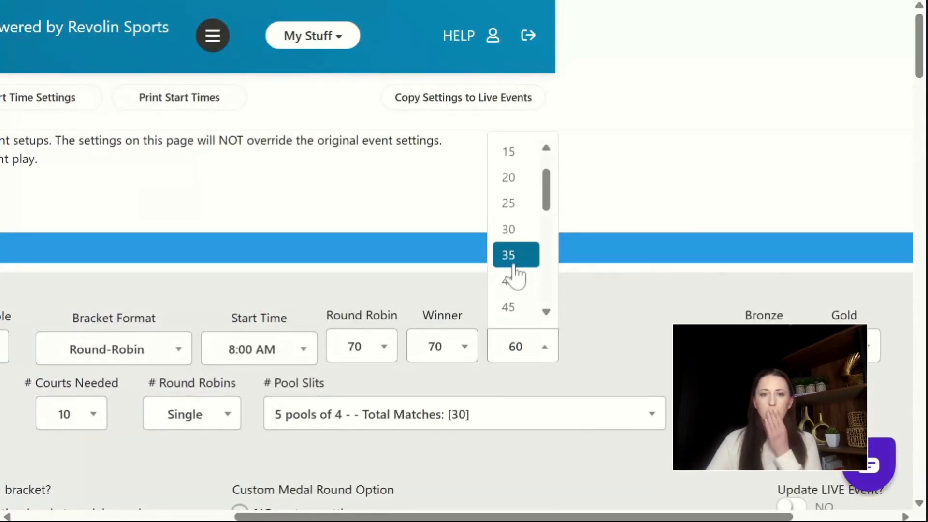
pyautogui.click(585, 321)
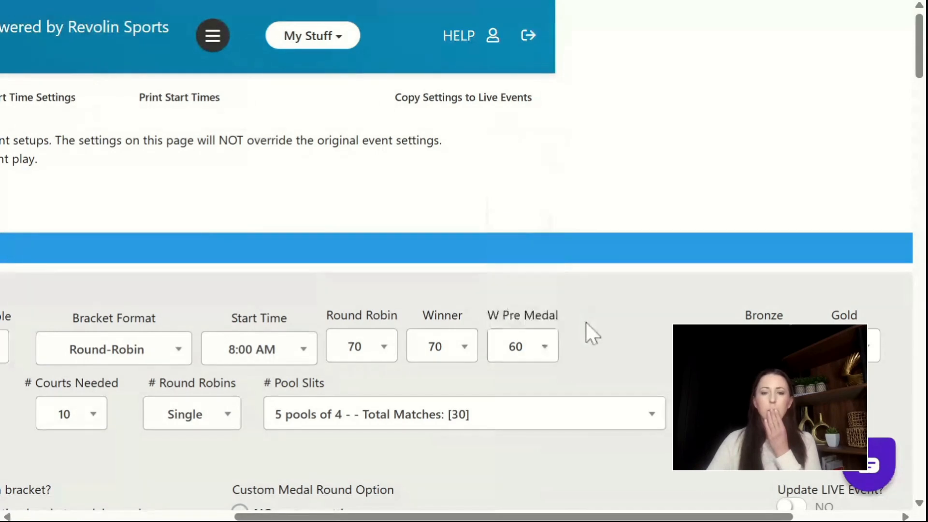
pyautogui.click(505, 346)
pyautogui.scroll(-1, 512, 322)
pyautogui.scroll(-1, 507, 290)
pyautogui.click(512, 249)
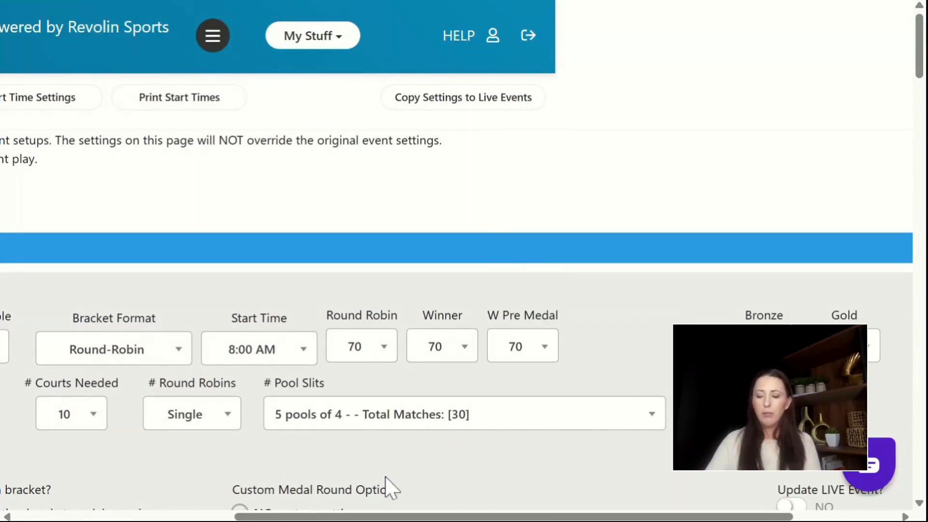
# Check the revised Mixed Doubles OPEN settings, save the Sun Apr 27, 2025 simulation day, and view its schedule.
pyautogui.hscroll(-3, 367, 493)
pyautogui.hscroll(-10, 341, 507)
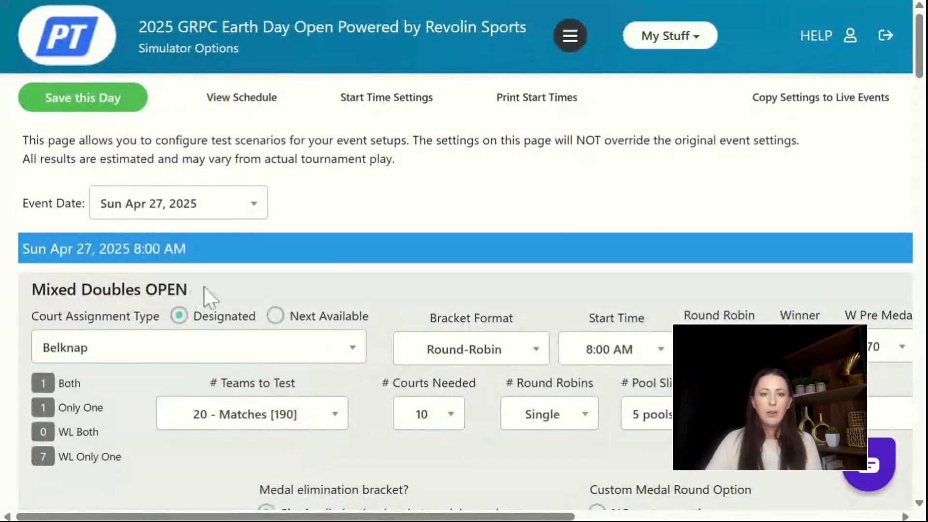
pyautogui.scroll(-3, 283, 285)
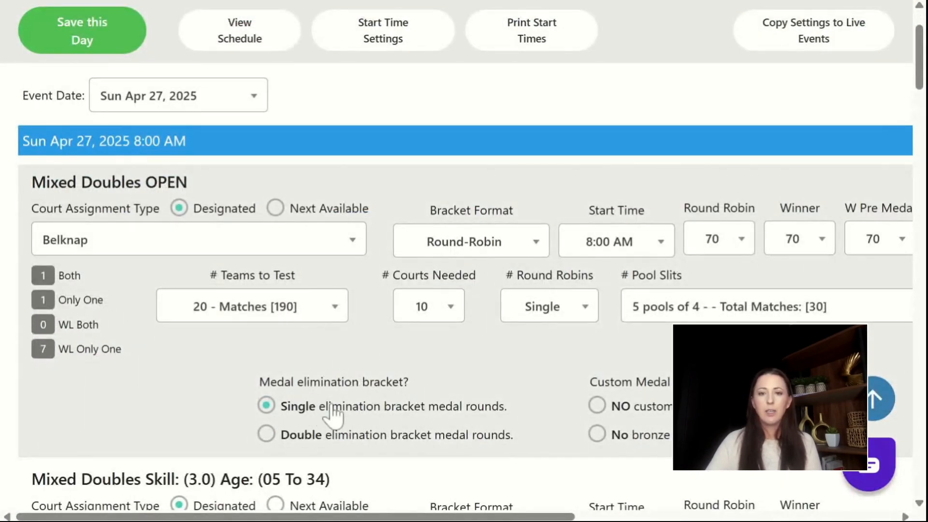
pyautogui.hscroll(1, 332, 413)
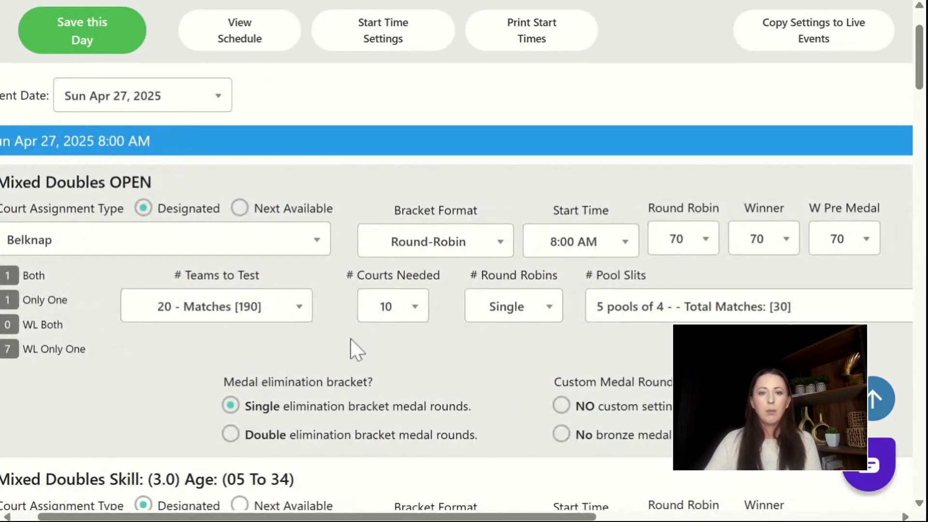
pyautogui.hscroll(-1, 312, 333)
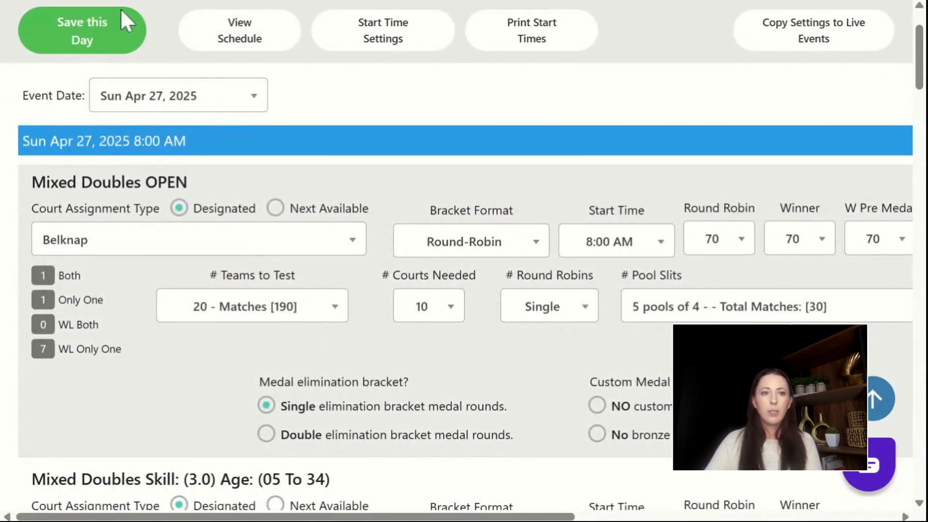
pyautogui.click(115, 35)
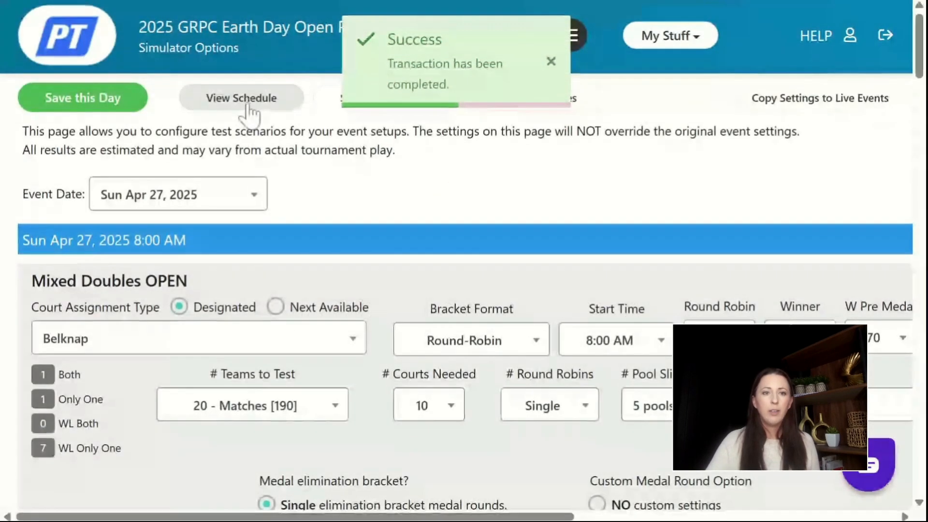
pyautogui.click(246, 101)
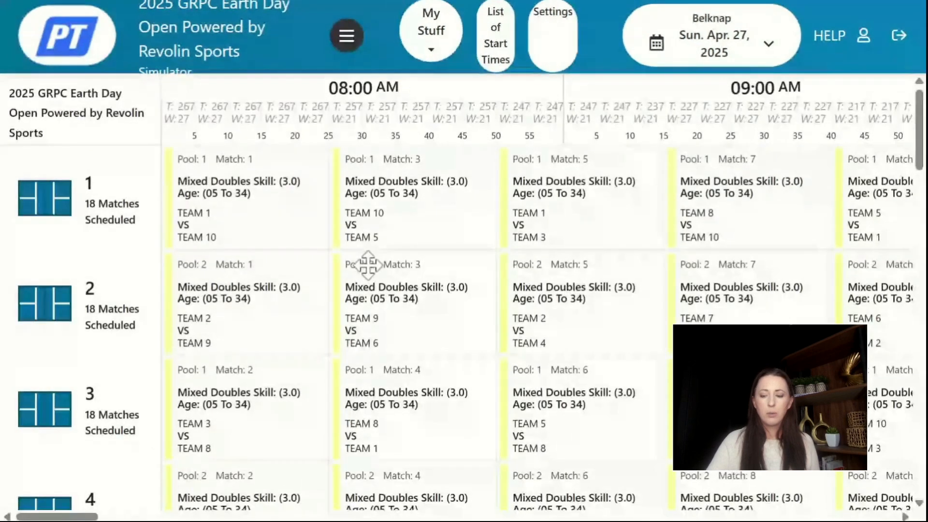
# Examine the simulated court schedule for Mixed Doubles OPEN from its 8:00 AM pool matches through the bronze and gold medal matches.
pyautogui.scroll(-2, 367, 264)
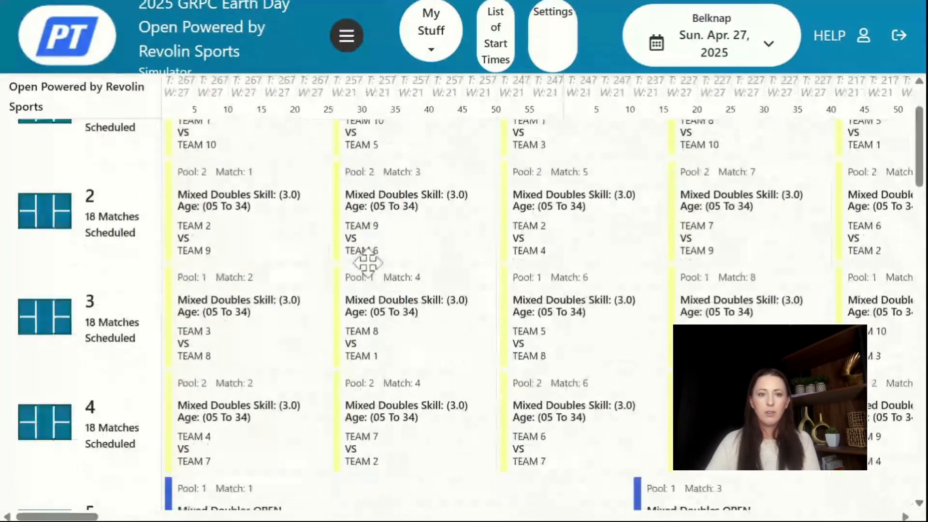
pyautogui.scroll(-2, 367, 264)
pyautogui.scroll(-5, 371, 265)
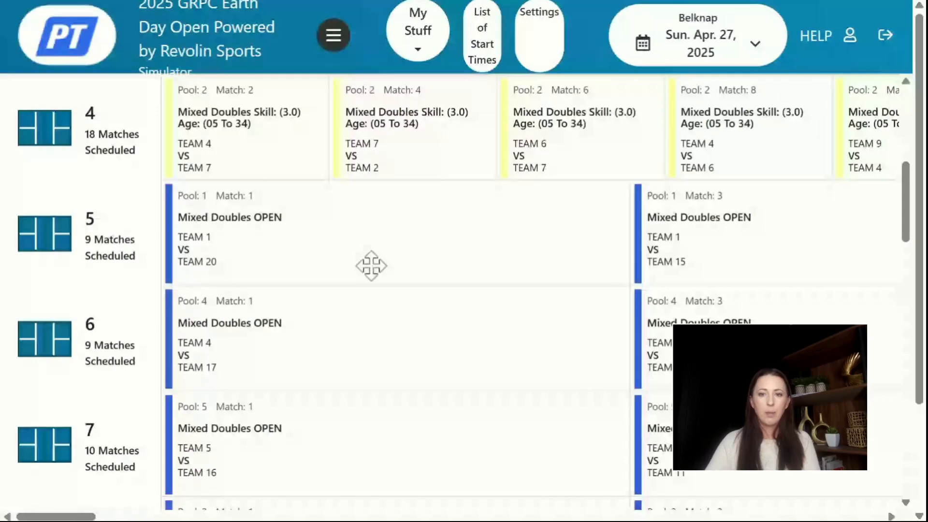
pyautogui.scroll(5, 371, 266)
pyautogui.scroll(-3, 370, 265)
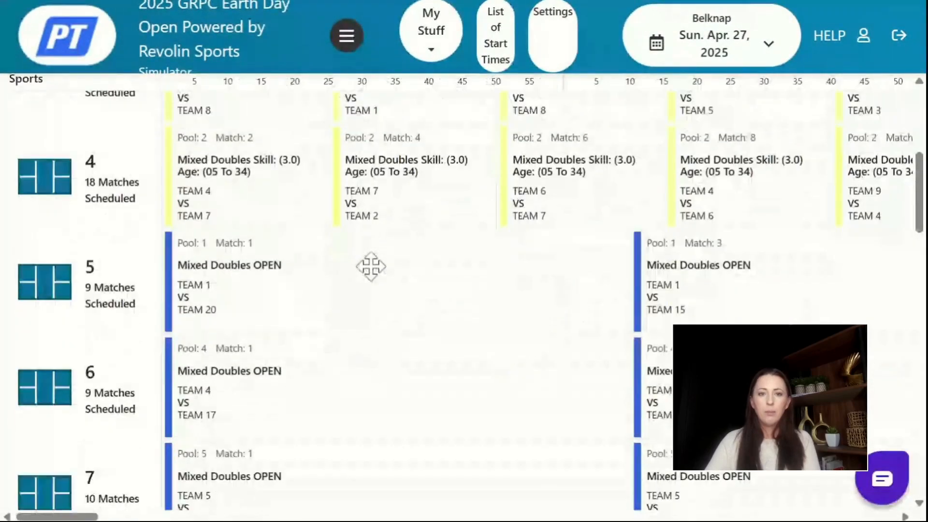
pyautogui.hscroll(5, 387, 263)
pyautogui.hscroll(10, 389, 265)
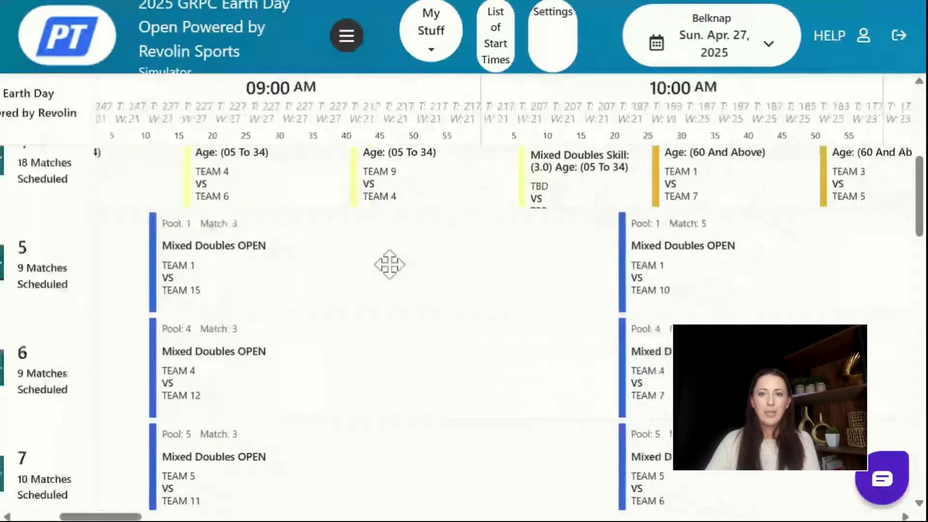
pyautogui.hscroll(8, 390, 265)
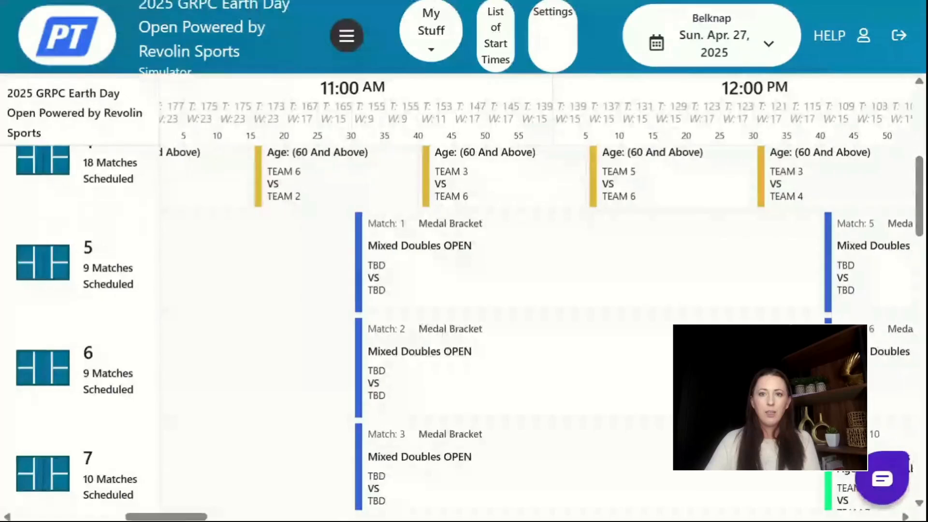
pyautogui.hscroll(8, 390, 264)
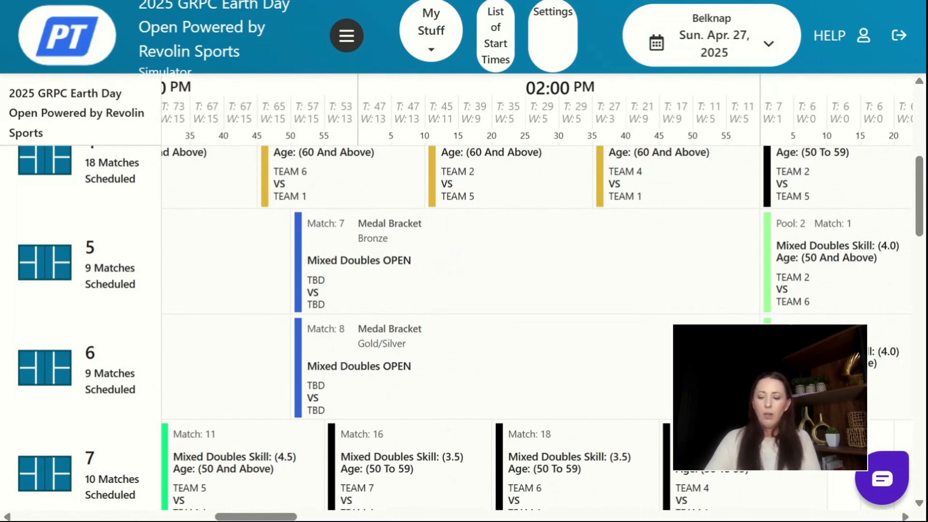
pyautogui.hscroll(-1, 537, 315)
pyautogui.hscroll(-10, 537, 315)
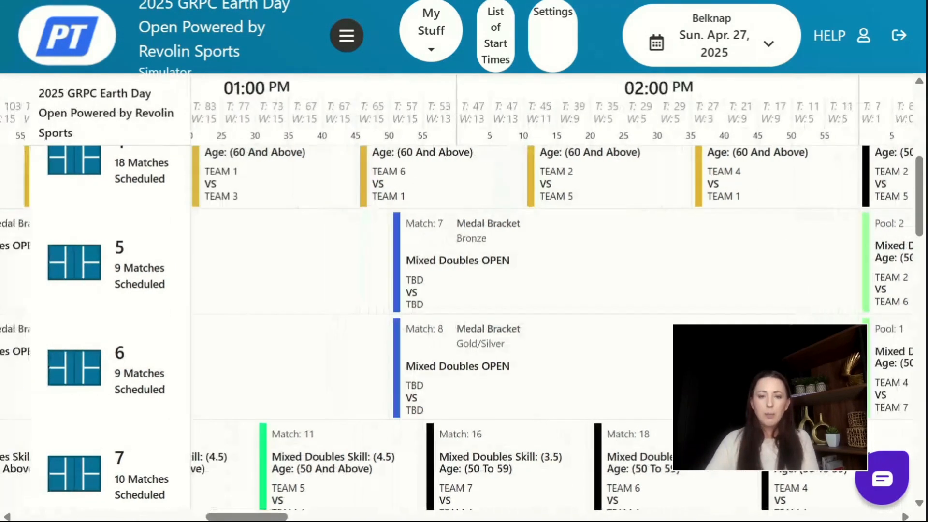
pyautogui.hscroll(-10, 536, 314)
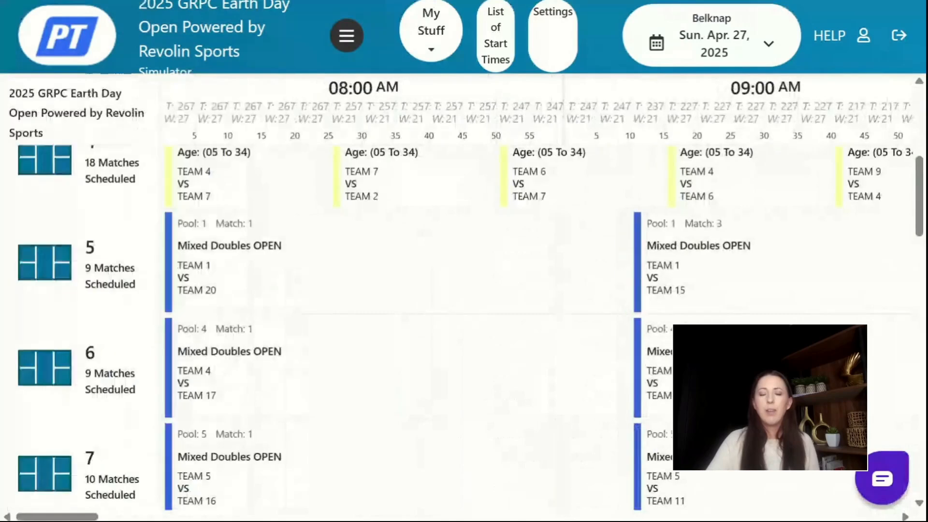
# Go back to the tournament's Simulator from the schedule view.
pyautogui.click(346, 35)
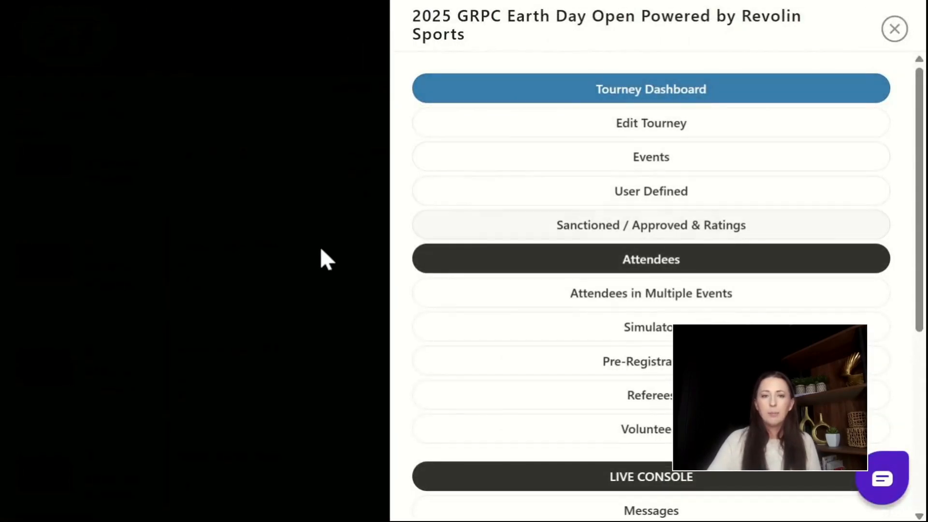
pyautogui.click(453, 336)
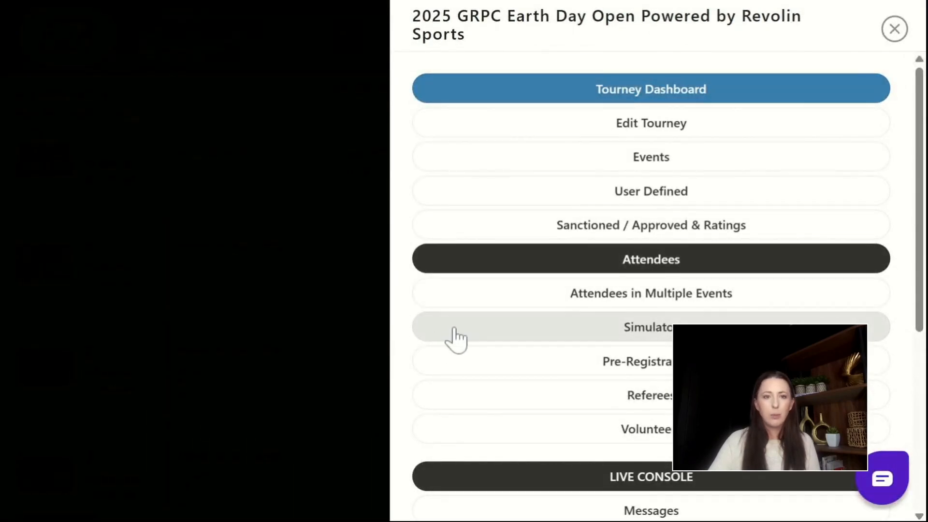
# Examine the Simulator settings for Mens Singles OPEN on Fri Apr 25, 2025, including its pools, medal bracket and live update options.
pyautogui.scroll(-2, 429, 327)
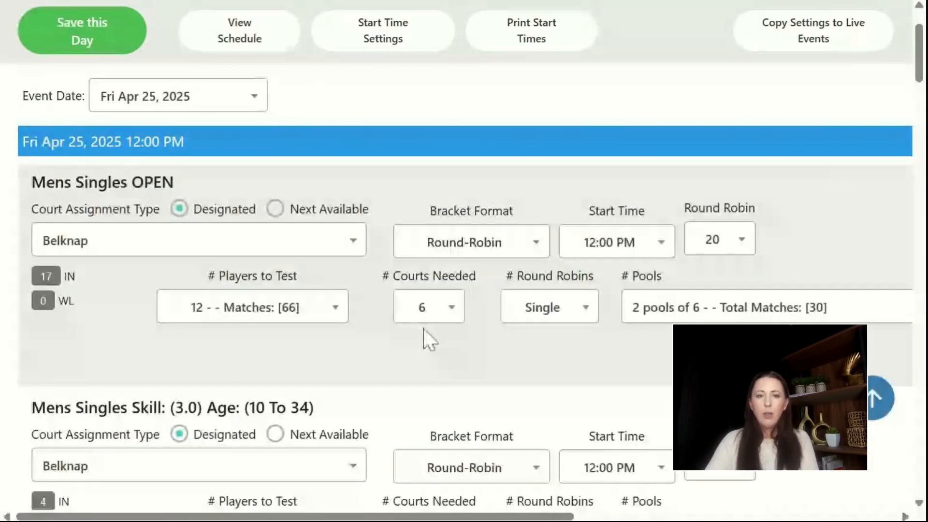
pyautogui.hscroll(1, 427, 320)
pyautogui.hscroll(5, 437, 319)
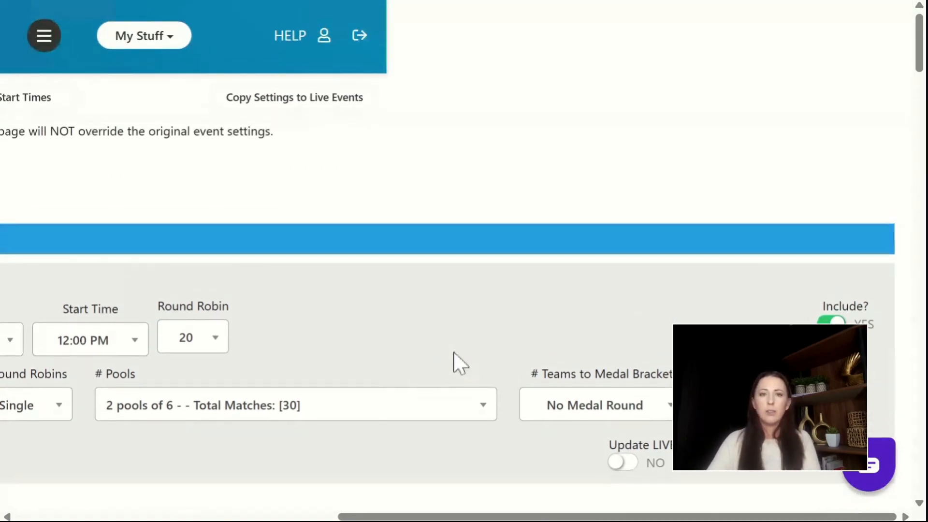
pyautogui.press('Left')
pyautogui.press('Left')
pyautogui.press('Left')
pyautogui.press('Left')
pyautogui.press('Left')
pyautogui.press('Left')
pyautogui.press('Left')
pyautogui.press('Left')
pyautogui.press('Left')
pyautogui.press('Left')
pyautogui.press('Left')
pyautogui.press('Left')
pyautogui.press('Left')
pyautogui.press('Left')
pyautogui.press('Left')
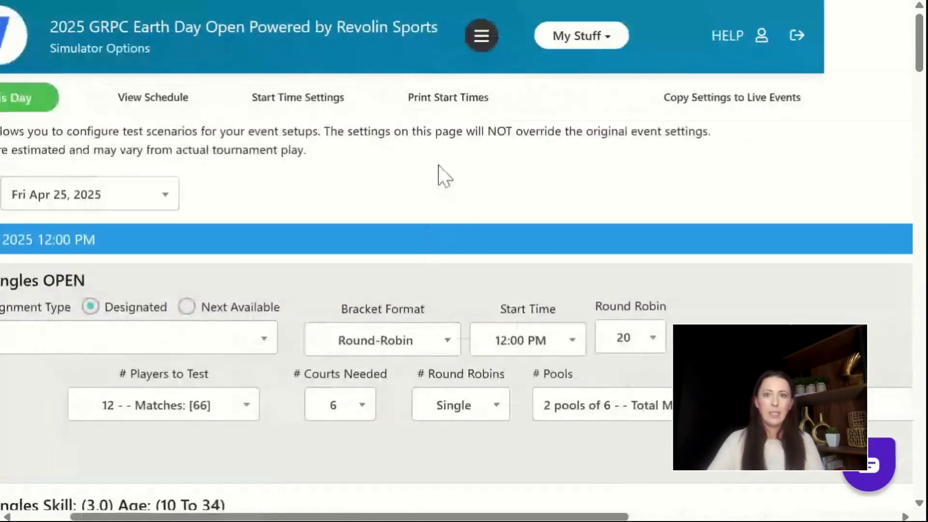
# Open the tournament's Sanctioned / Approved & Ratings settings and examine the sanctioning organizations and the rating choices used at registration.
pyautogui.click(578, 43)
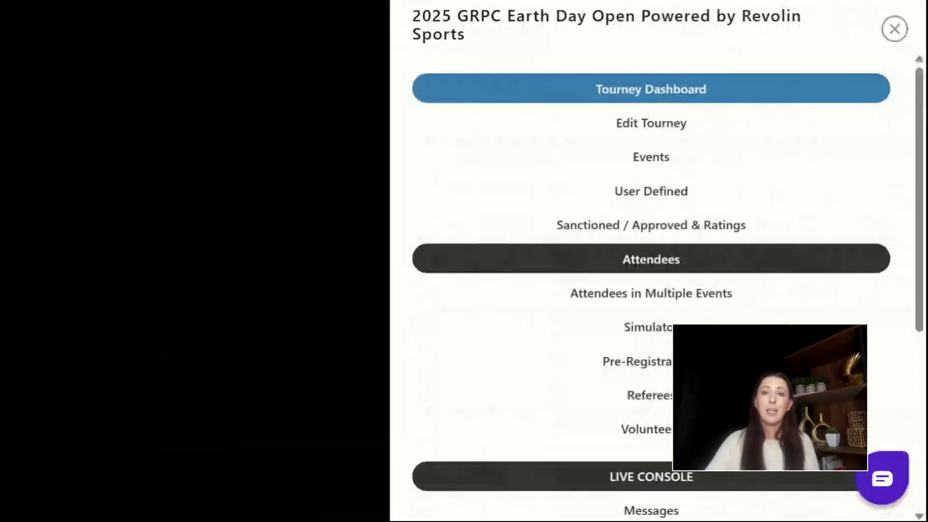
pyautogui.click(599, 236)
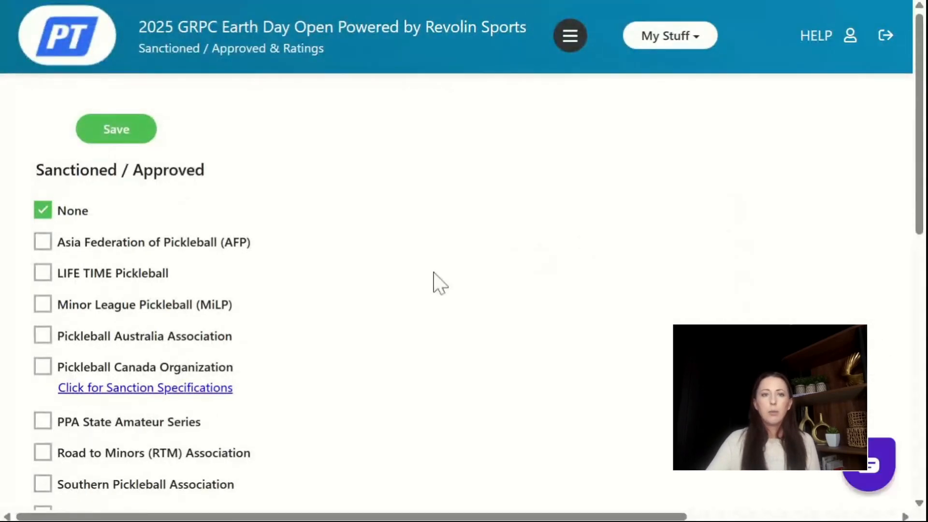
pyautogui.scroll(-4, 436, 274)
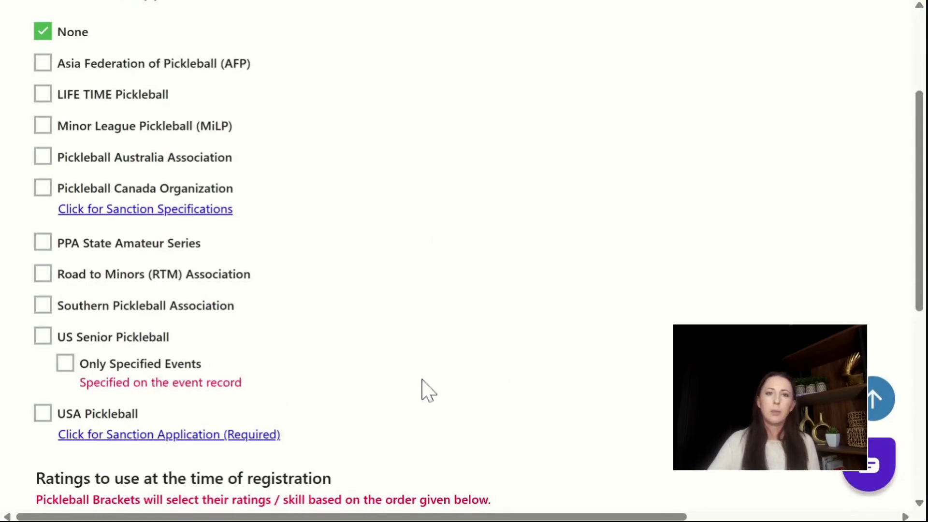
pyautogui.scroll(-2, 424, 389)
pyautogui.scroll(-2, 448, 342)
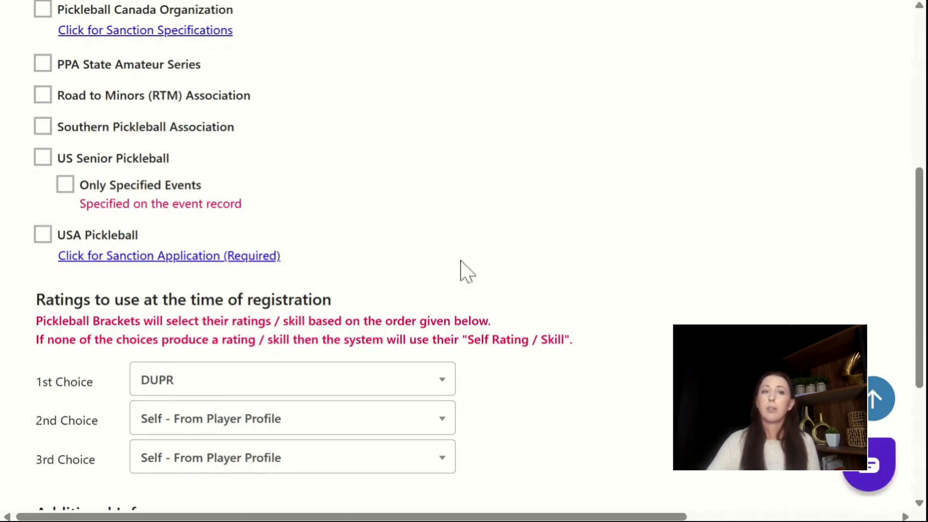
pyautogui.scroll(2, 465, 270)
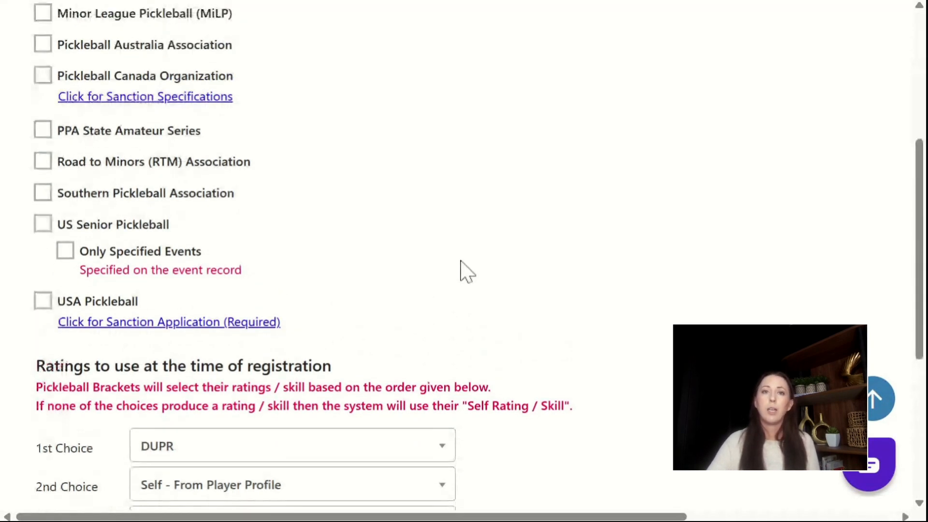
pyautogui.scroll(1, 468, 272)
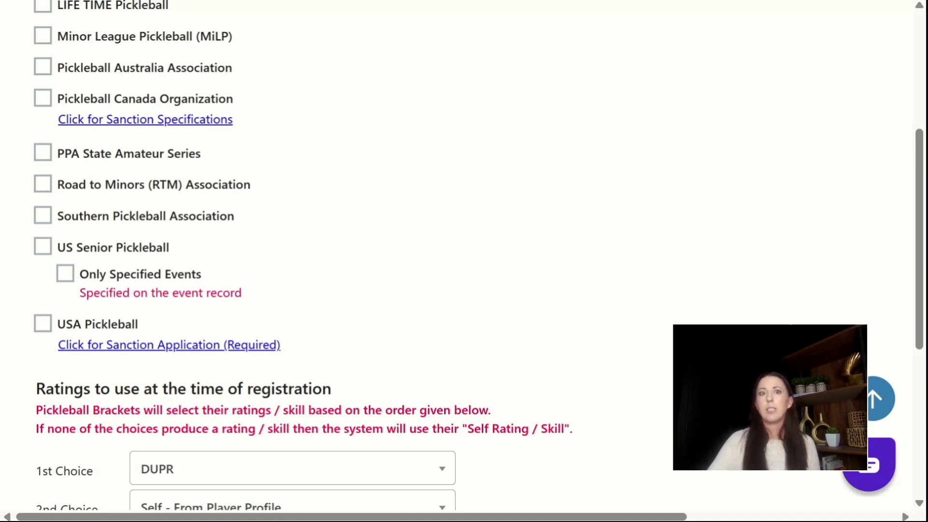
pyautogui.scroll(-2, 445, 193)
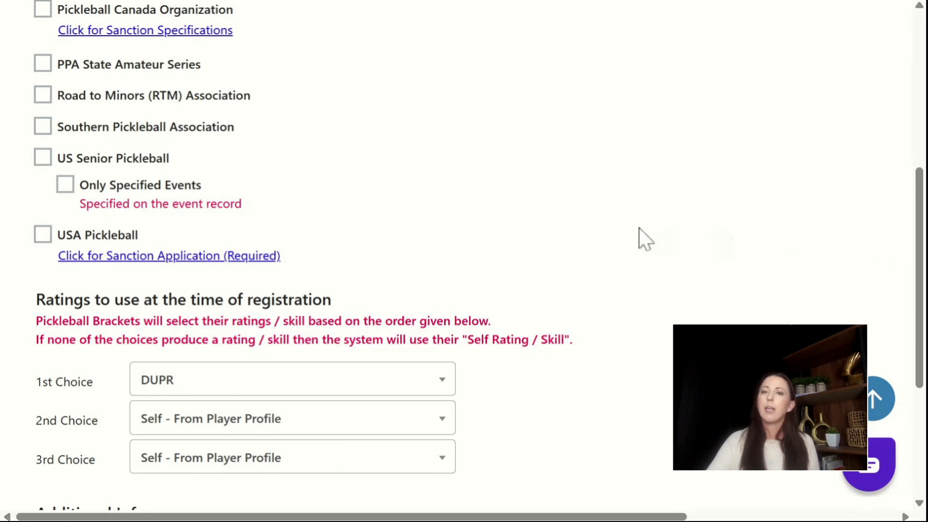
pyautogui.scroll(-2, 633, 231)
pyautogui.scroll(9, 633, 231)
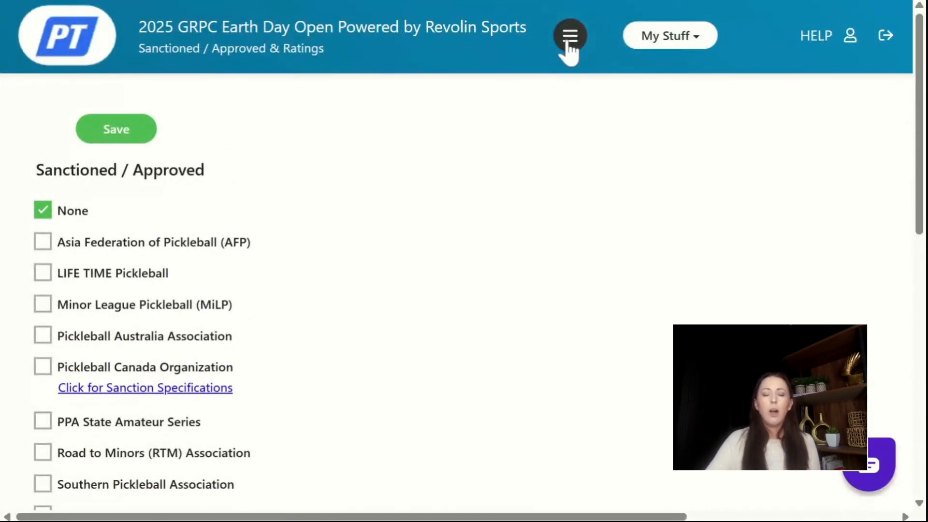
# Open the tournament's Edit Tourney settings.
pyautogui.click(569, 36)
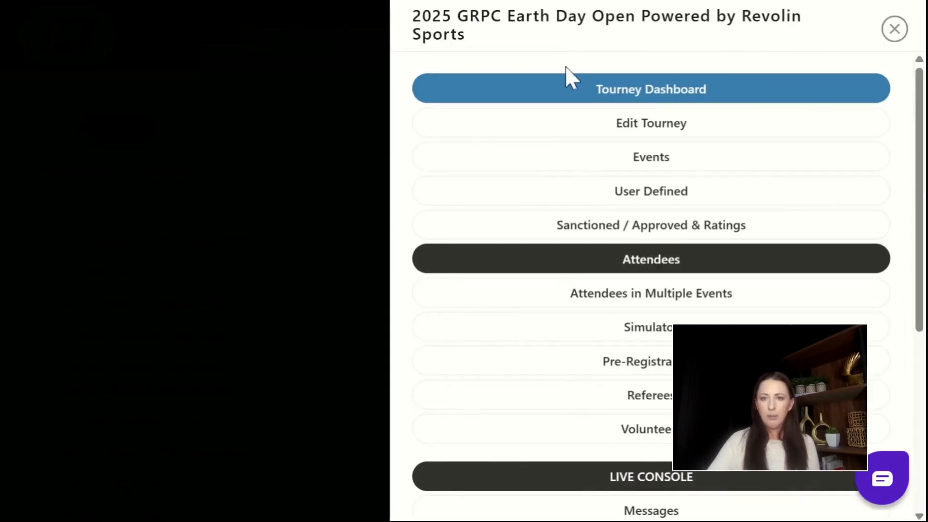
pyautogui.click(586, 130)
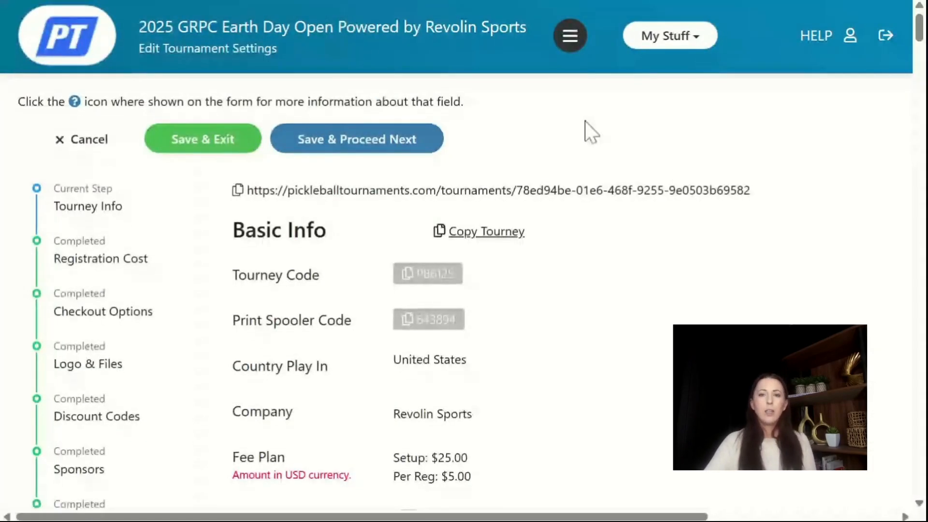
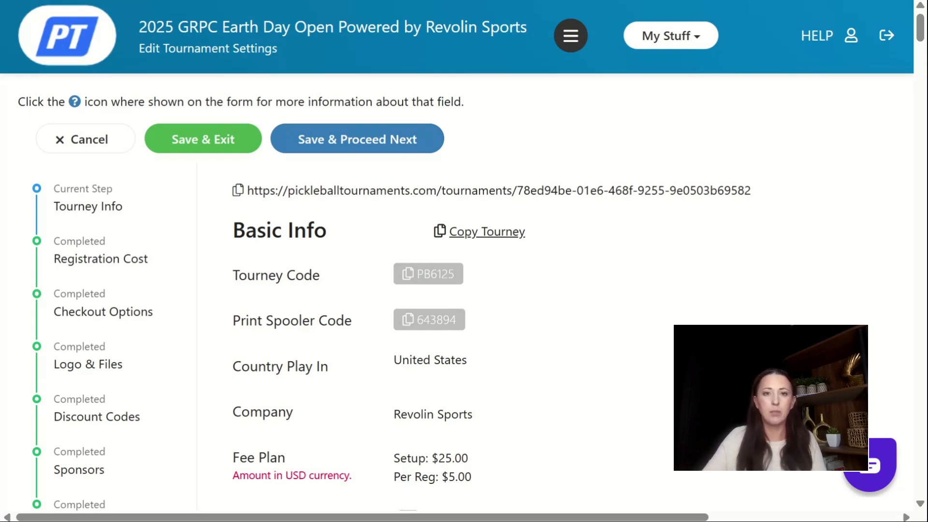
# Open the tournament's events list in edit mode and look through the Mens Doubles events.
pyautogui.click(572, 37)
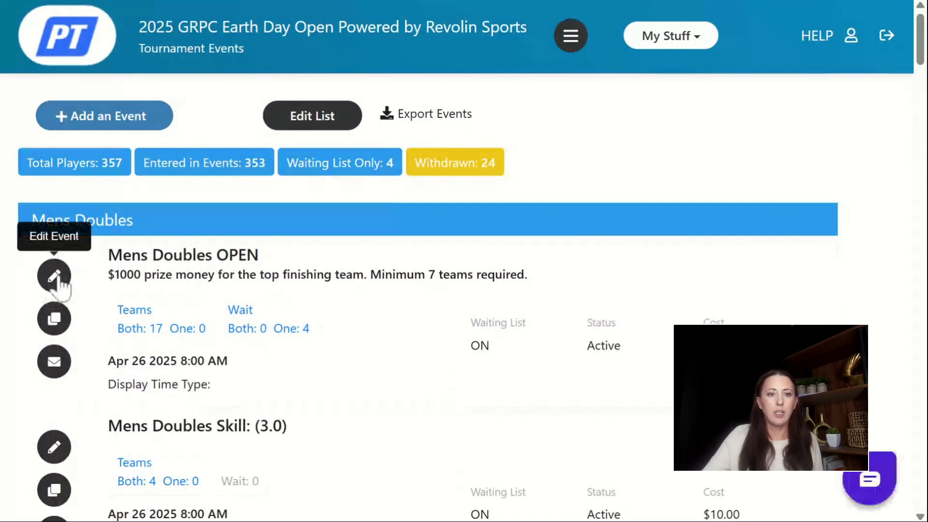
pyautogui.click(315, 126)
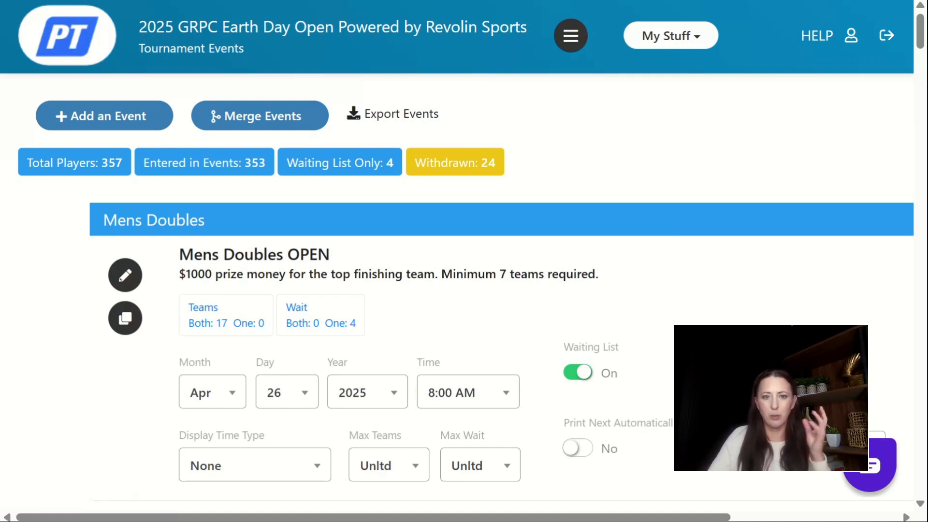
pyautogui.scroll(-2, 254, 346)
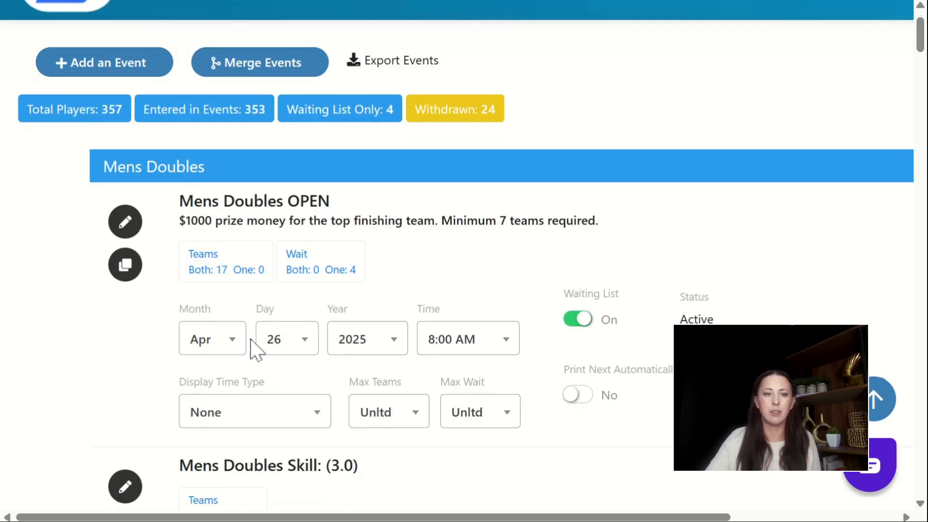
pyautogui.scroll(-4, 254, 346)
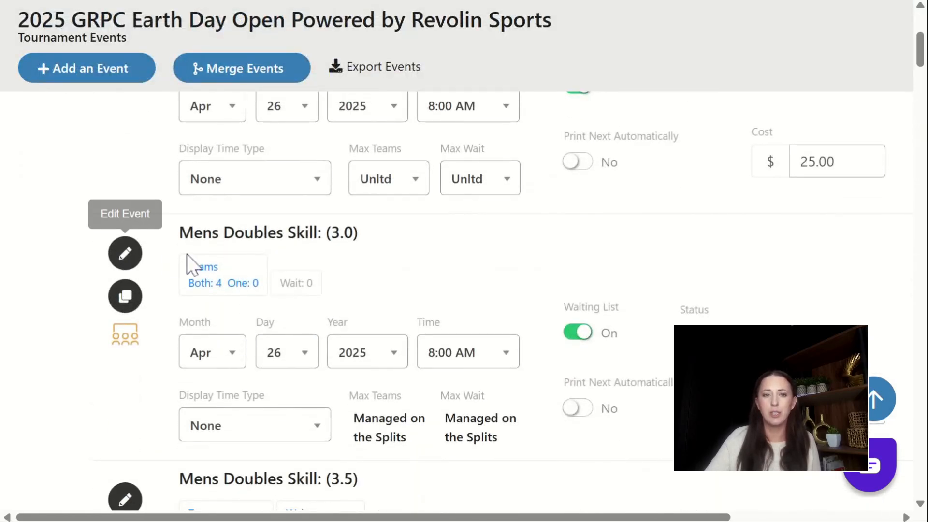
pyautogui.scroll(-4, 207, 286)
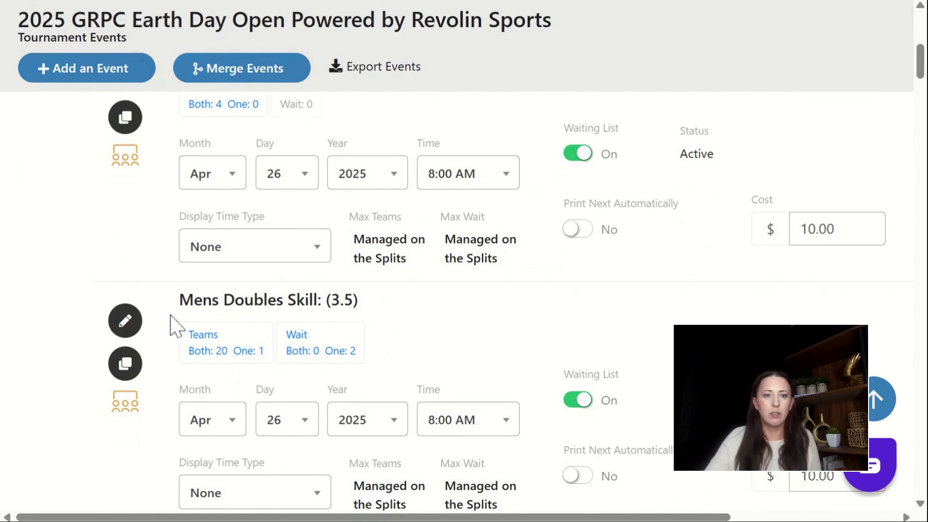
# Check the age splits of Mens Doubles Skill: (3.5) and return to the events list without saving changes.
pyautogui.click(126, 322)
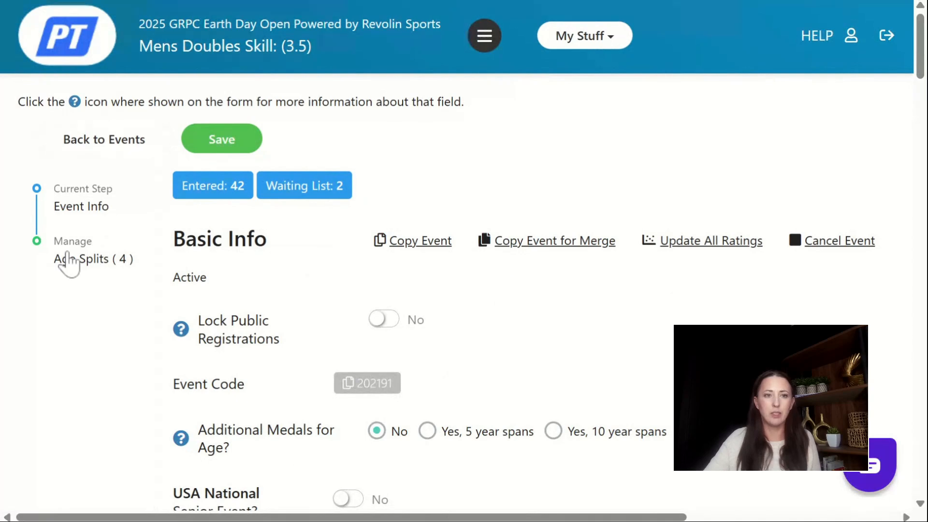
pyautogui.click(89, 261)
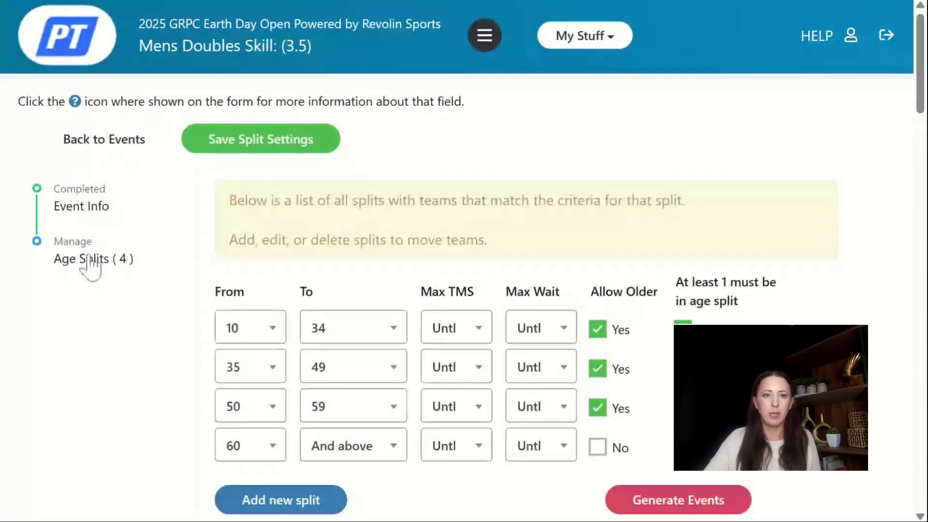
pyautogui.scroll(-2, 243, 265)
pyautogui.scroll(2, 243, 265)
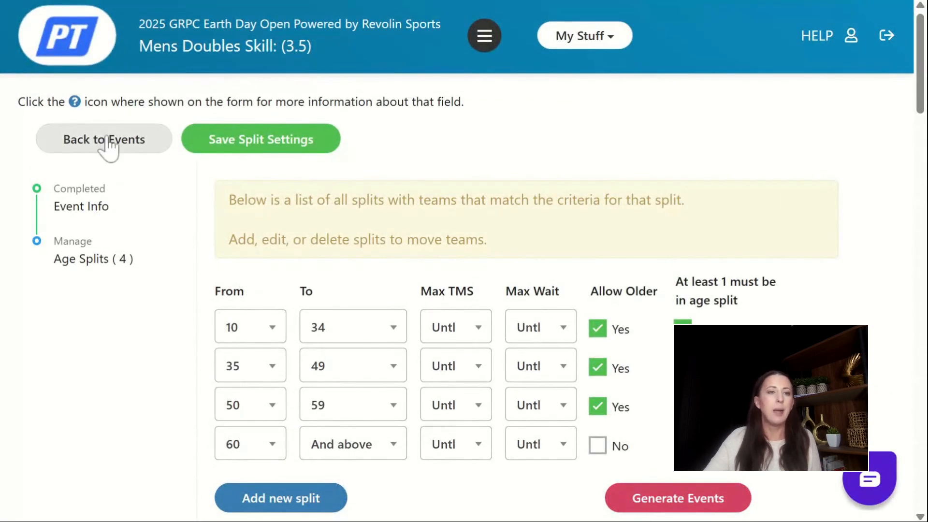
pyautogui.click(107, 141)
pyautogui.click(401, 375)
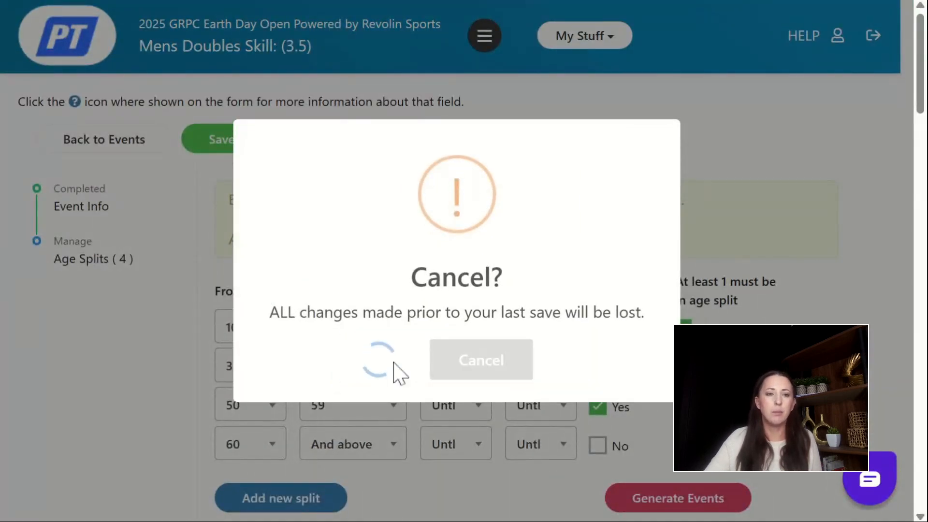
# Open the age splits of the Mens Doubles OPEN event and add a new split.
pyautogui.scroll(-6, 92, 237)
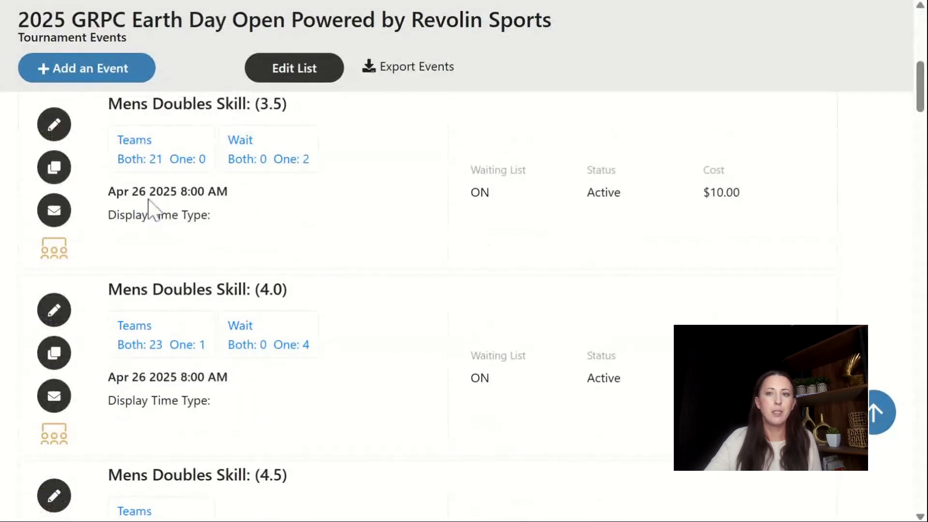
pyautogui.scroll(1, 179, 279)
pyautogui.scroll(5, 178, 280)
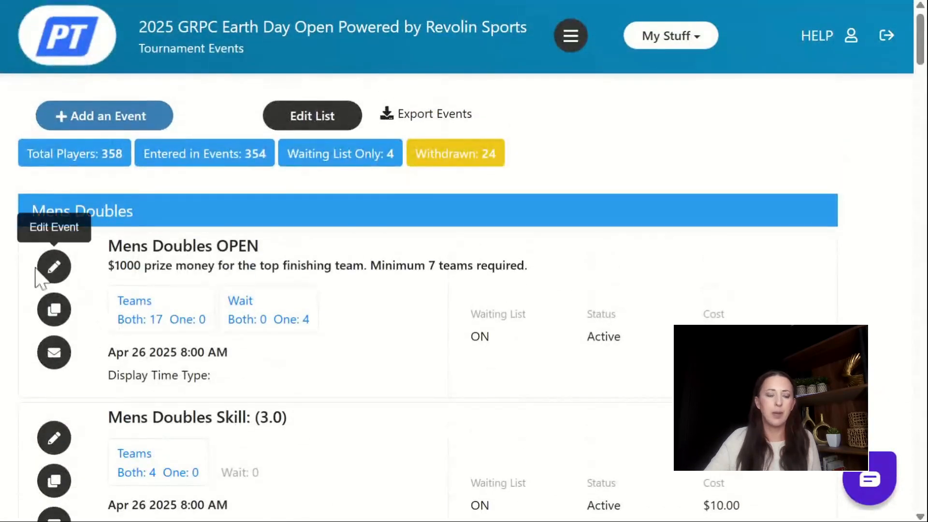
pyautogui.click(54, 266)
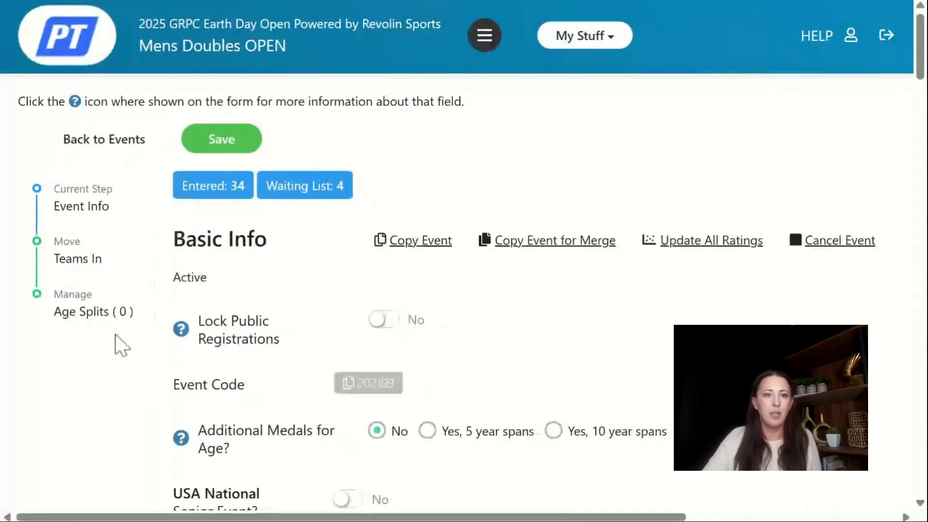
pyautogui.click(68, 311)
pyautogui.click(270, 347)
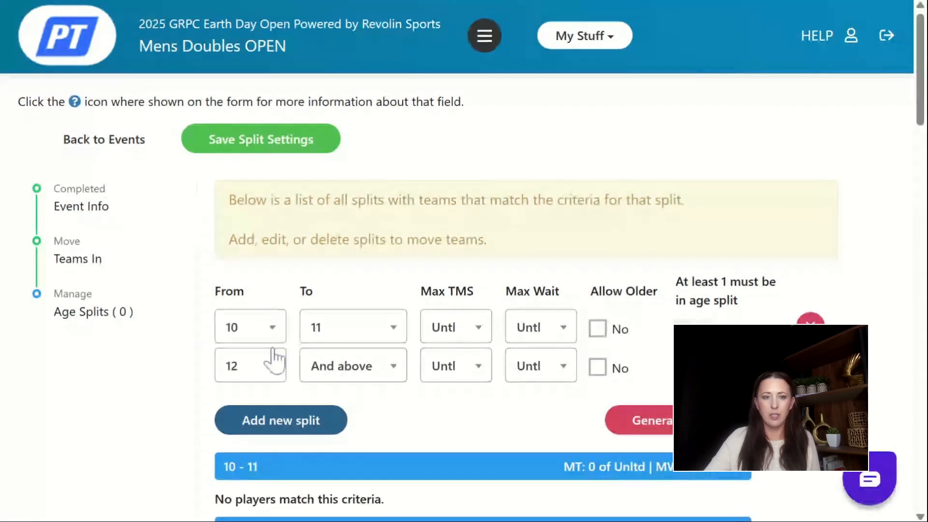
# Set the Mens Doubles OPEN age splits to 10 to 29, 30 to 49, and 50 and above.
pyautogui.click(328, 334)
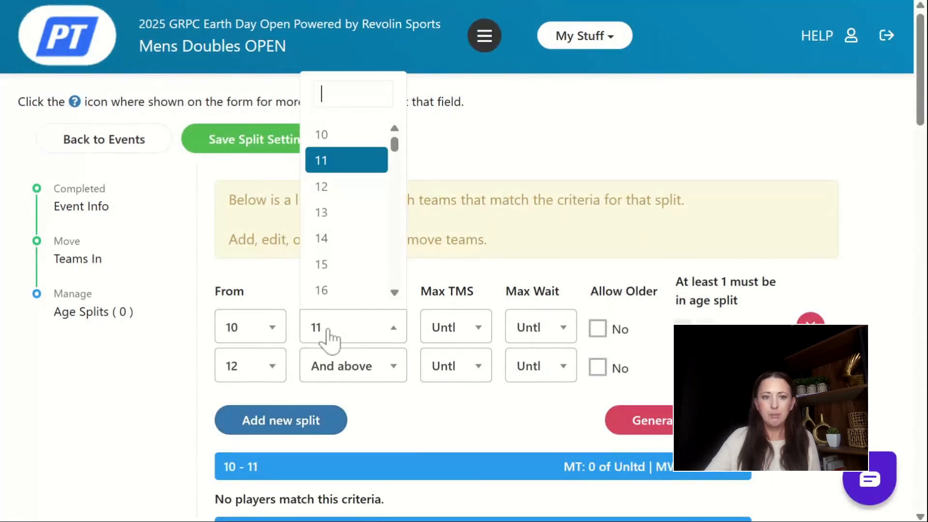
pyautogui.scroll(-8, 342, 290)
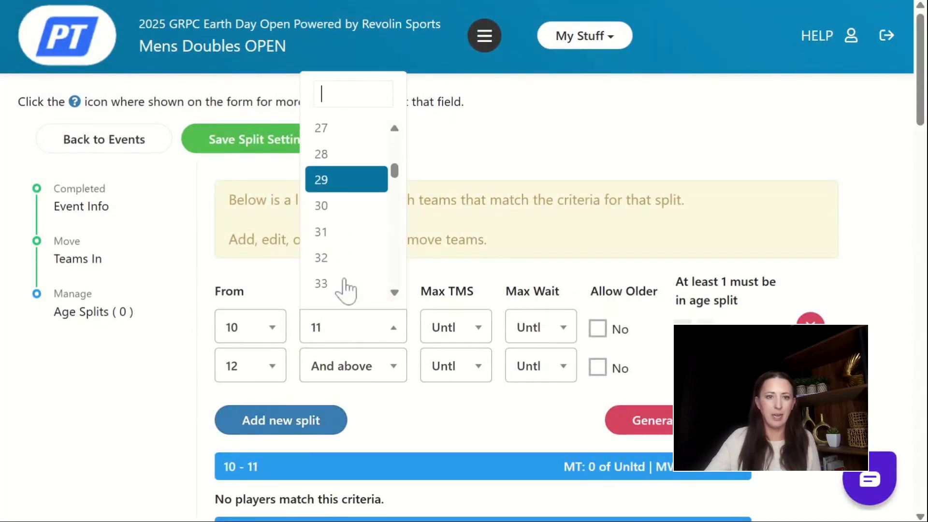
pyautogui.click(345, 189)
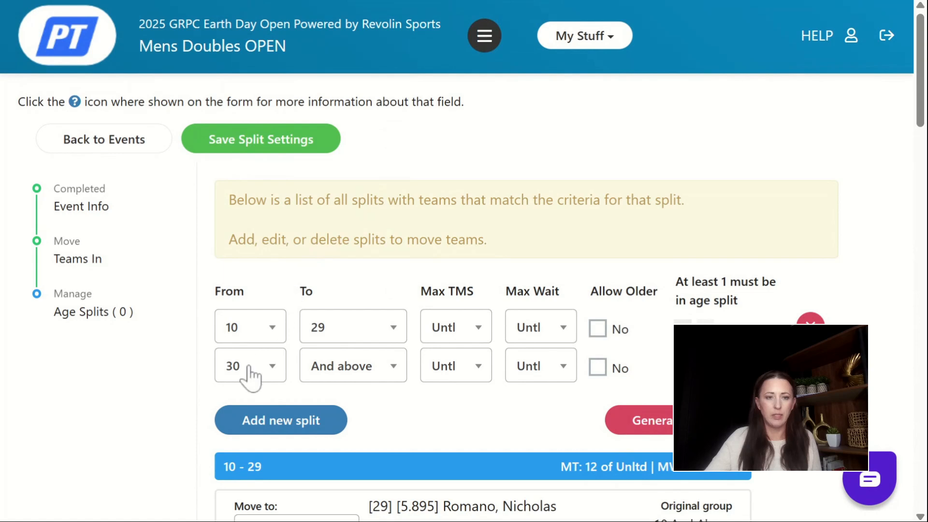
pyautogui.click(310, 375)
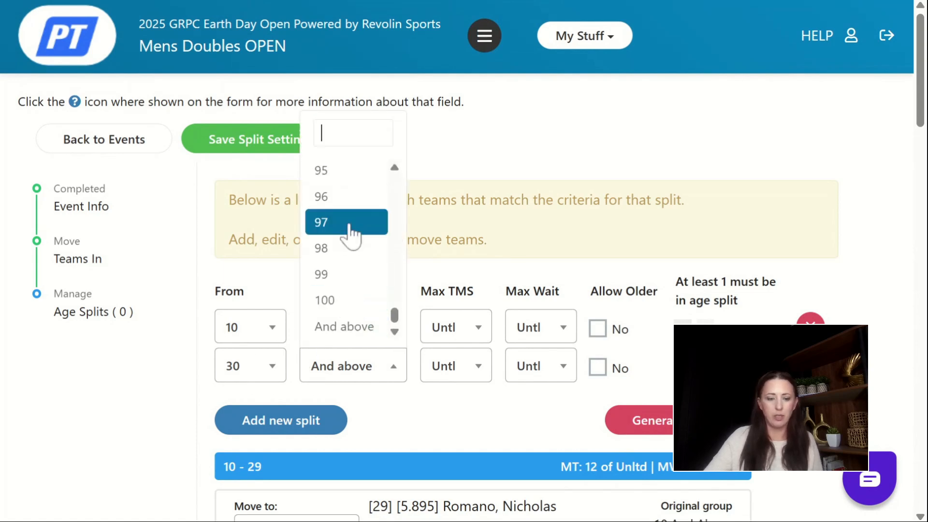
pyautogui.write('49')
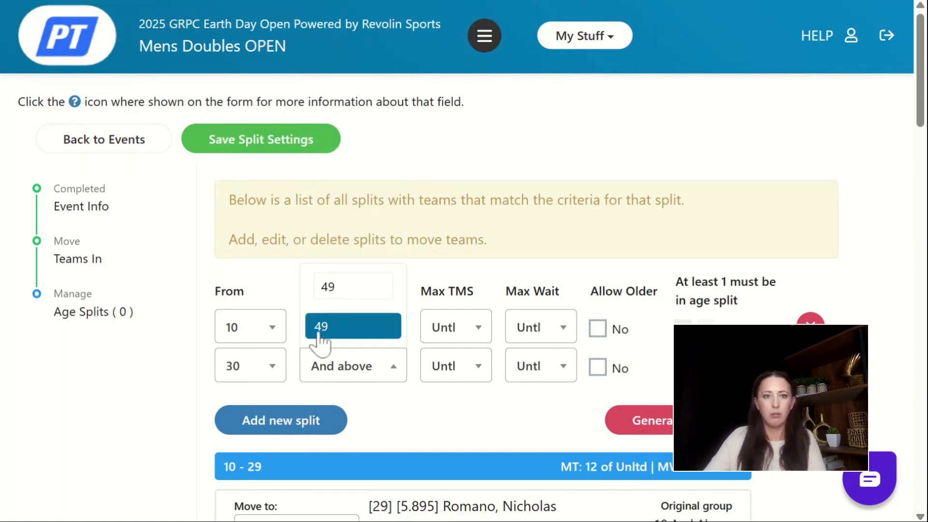
pyautogui.click(334, 327)
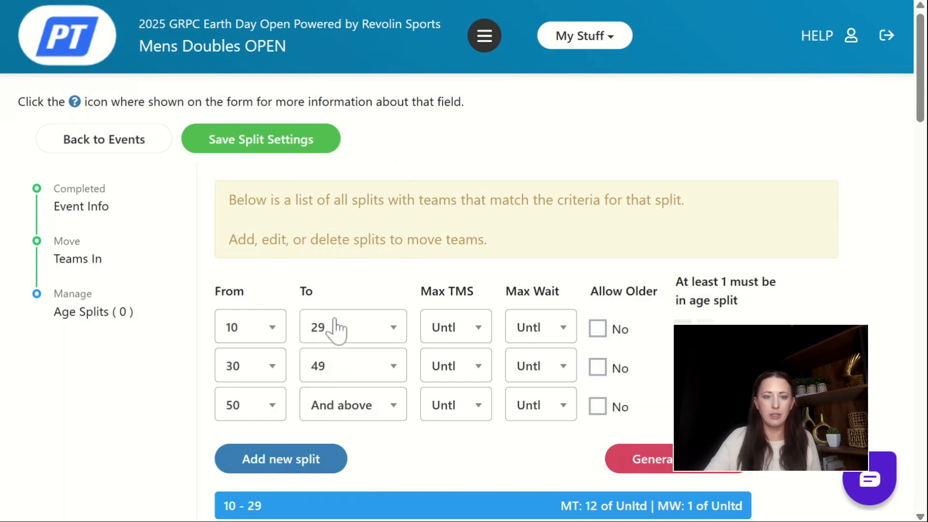
# Review the Mens Doubles OPEN teams grouped under the 10 to 29 and 30 to 49 age splits.
pyautogui.scroll(-5, 338, 334)
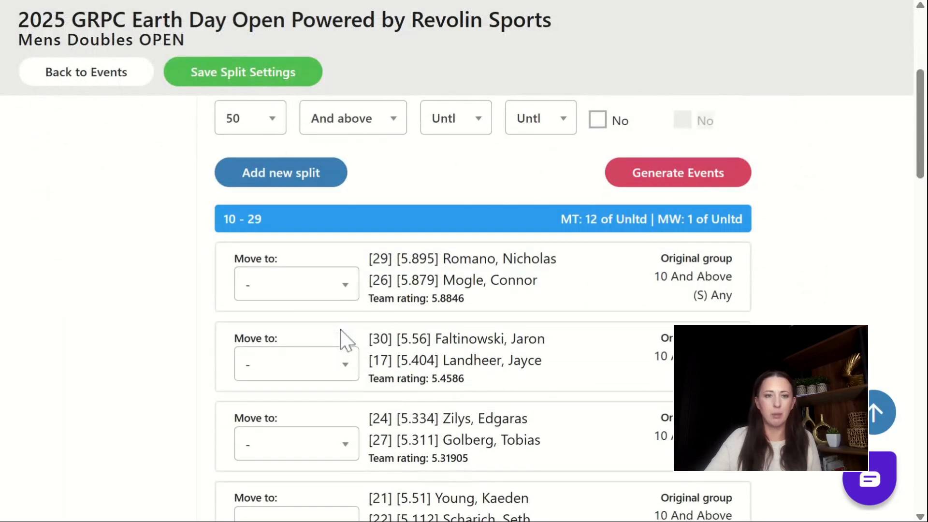
pyautogui.scroll(-8, 346, 341)
pyautogui.scroll(-10, 344, 344)
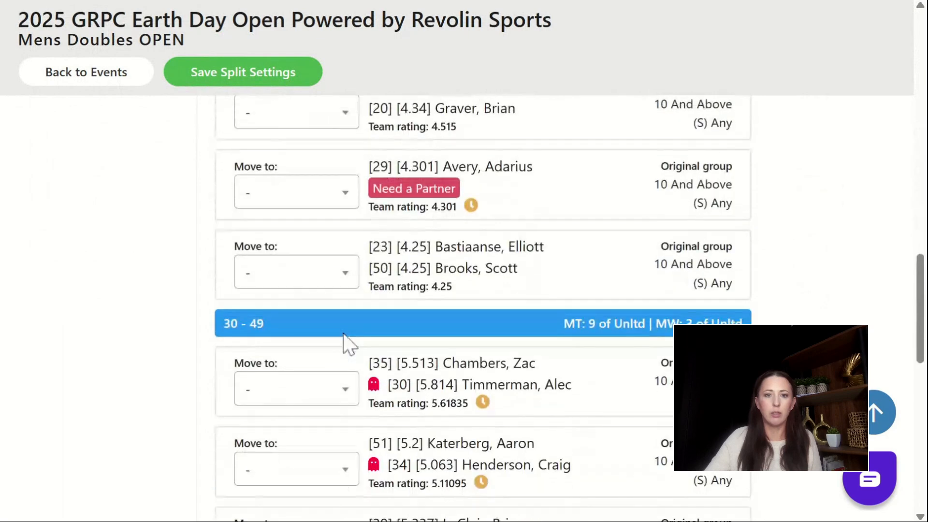
pyautogui.scroll(-2, 347, 343)
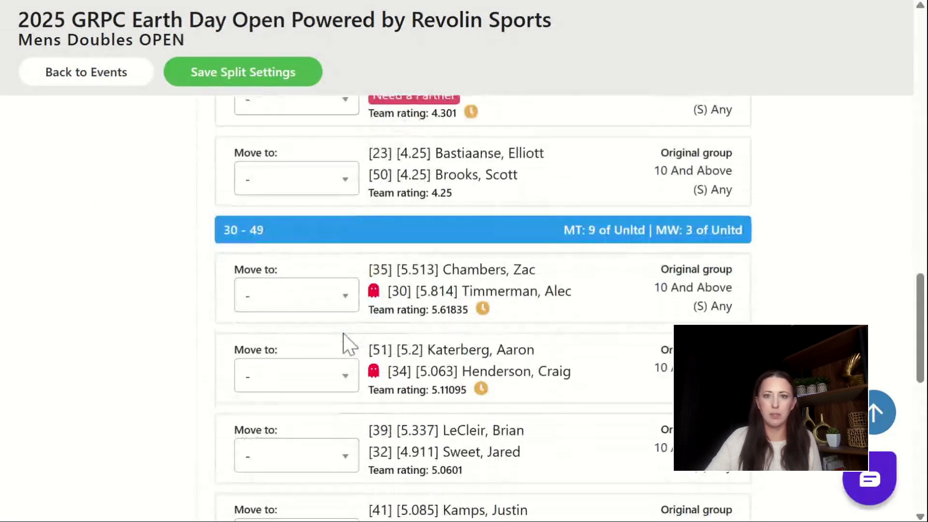
pyautogui.scroll(-2, 347, 343)
pyautogui.scroll(-6, 344, 338)
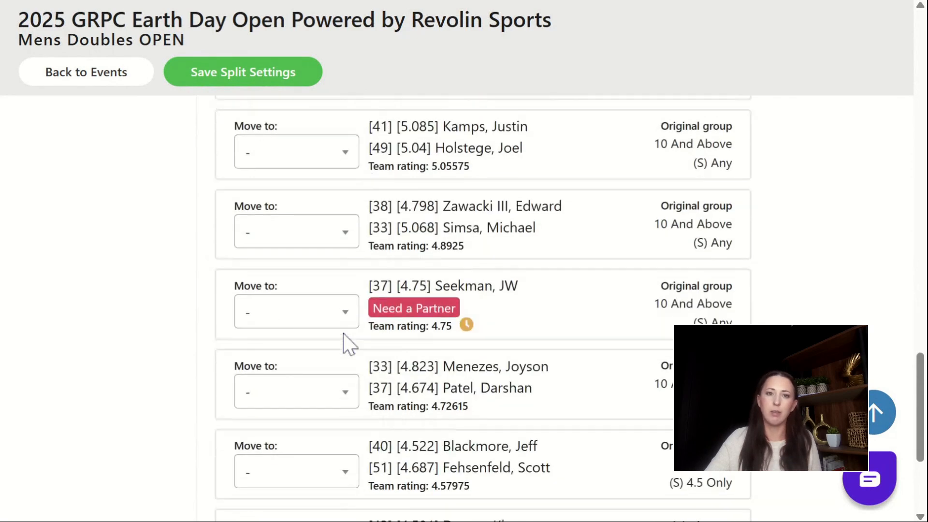
pyautogui.scroll(-4, 344, 344)
pyautogui.scroll(1, 344, 346)
pyautogui.scroll(7, 158, 317)
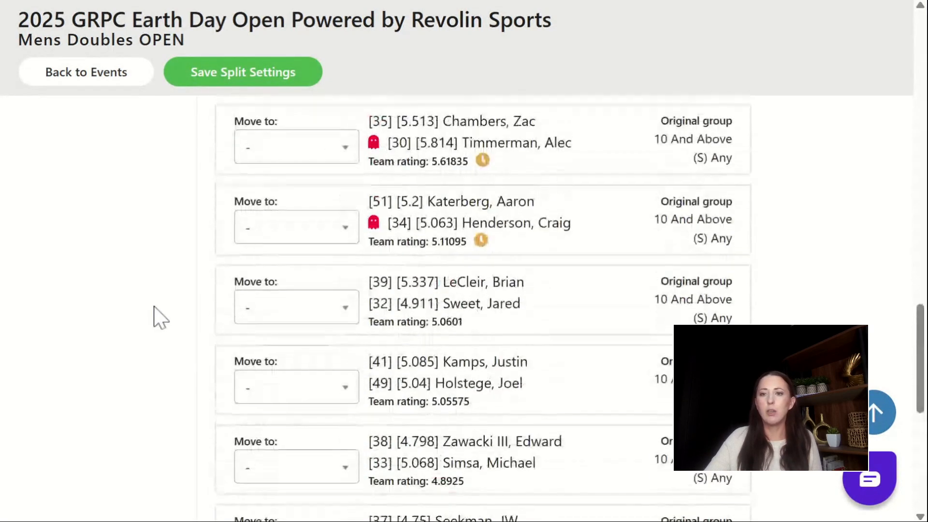
pyautogui.scroll(10, 158, 317)
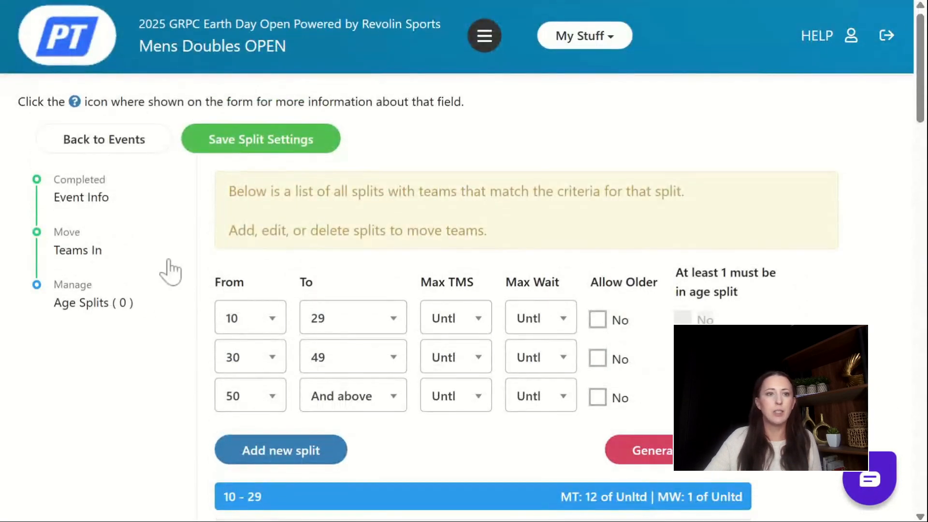
# Check which teams can be moved into Mens Doubles OPEN and return to the events list without saving changes.
pyautogui.click(72, 247)
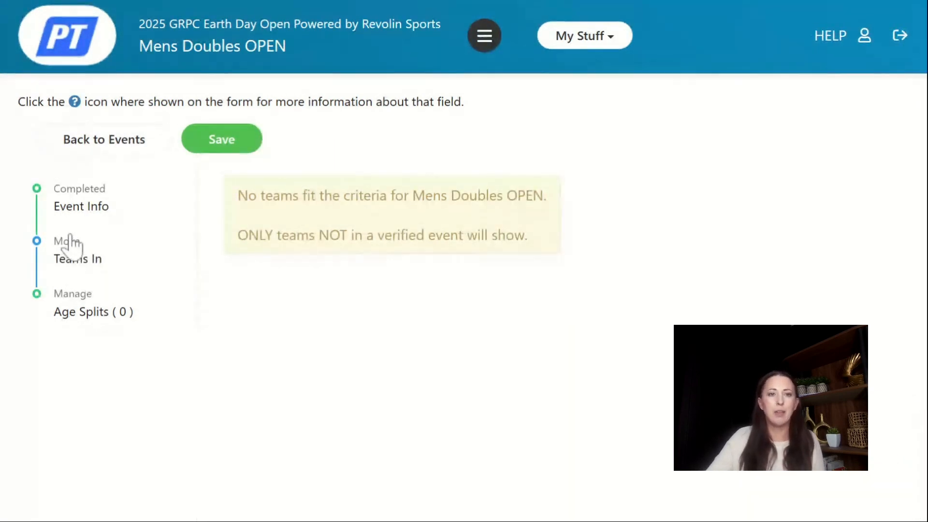
pyautogui.click(94, 142)
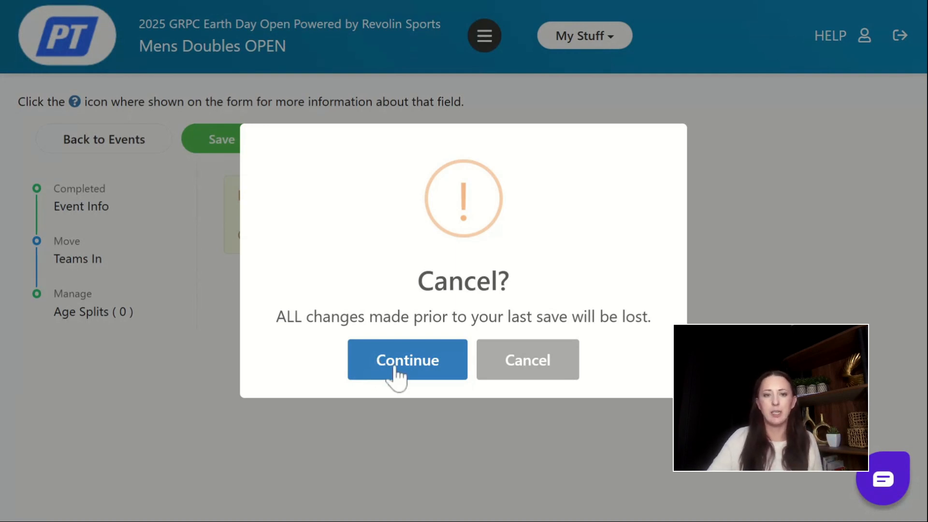
pyautogui.click(517, 363)
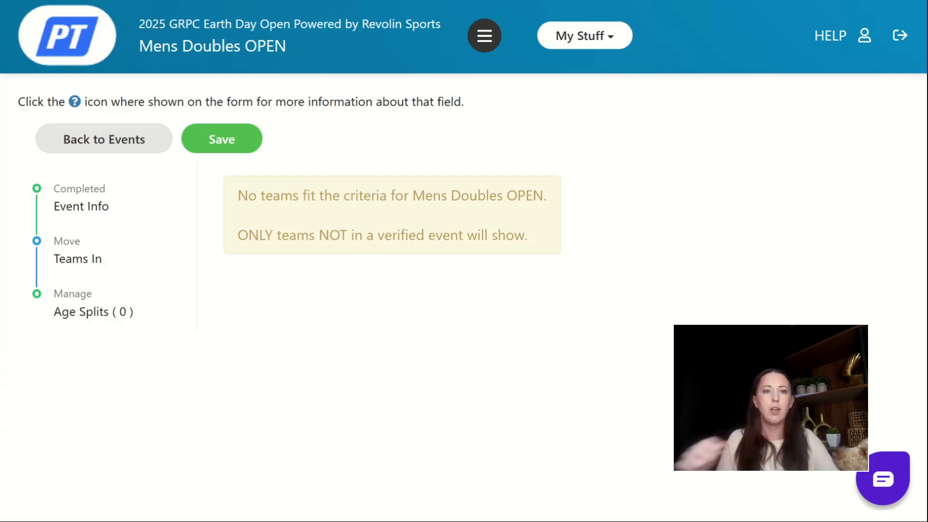
pyautogui.click(105, 147)
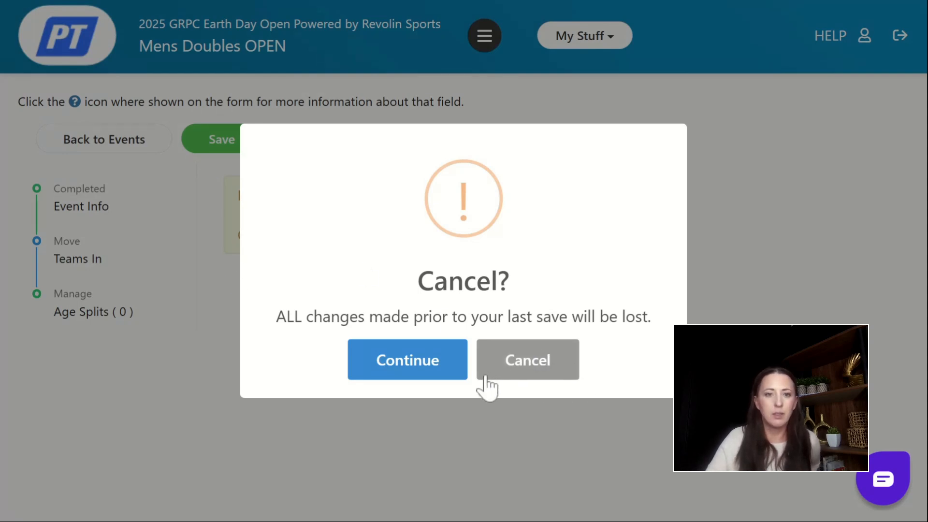
pyautogui.click(411, 373)
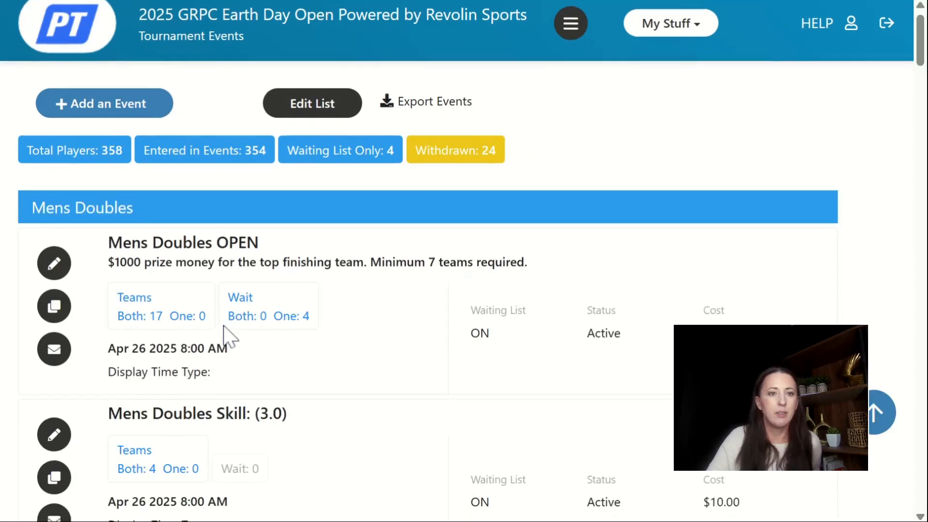
# Open the tournament's settings for editing and find the Additional Information text.
pyautogui.scroll(5, 183, 191)
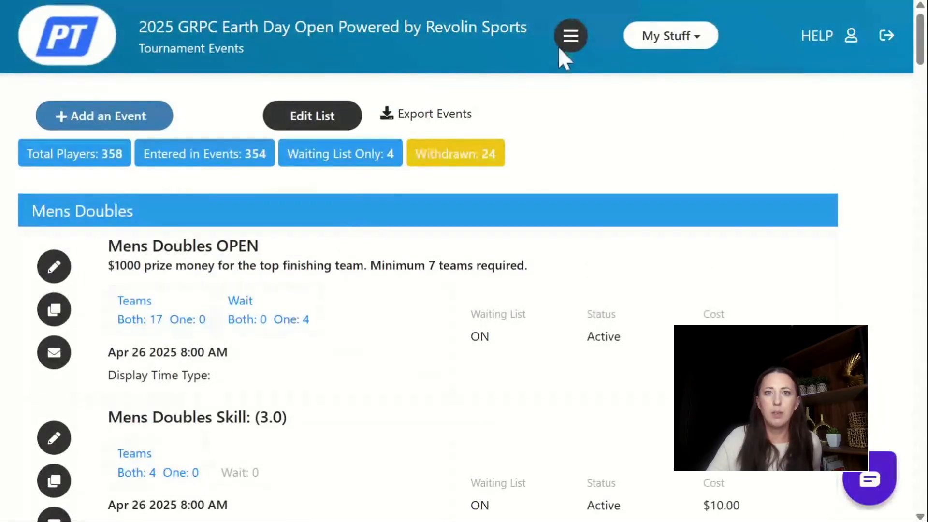
pyautogui.click(560, 45)
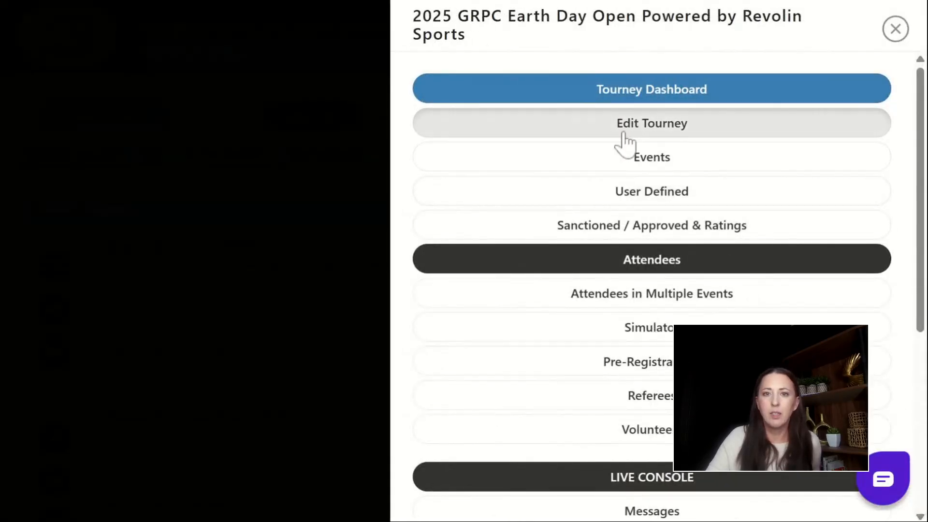
pyautogui.click(621, 133)
pyautogui.scroll(-5, 534, 317)
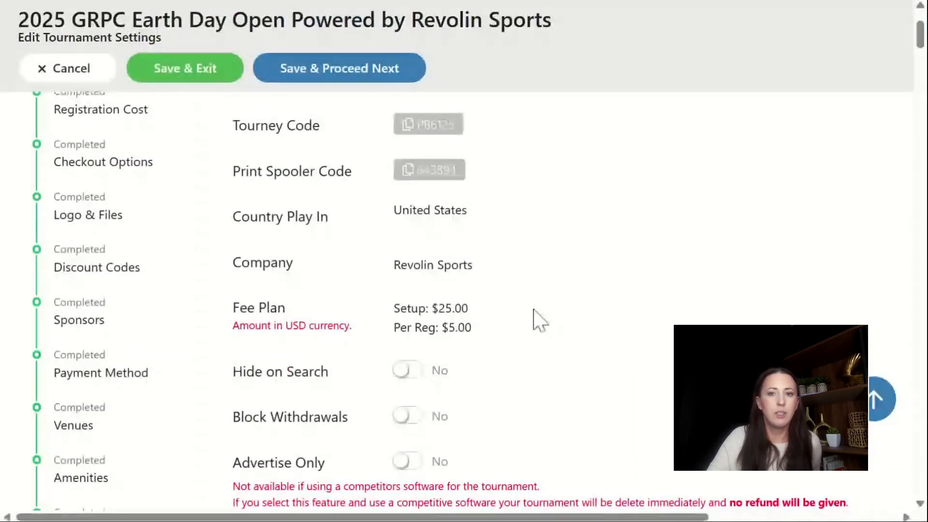
pyautogui.scroll(-20, 556, 360)
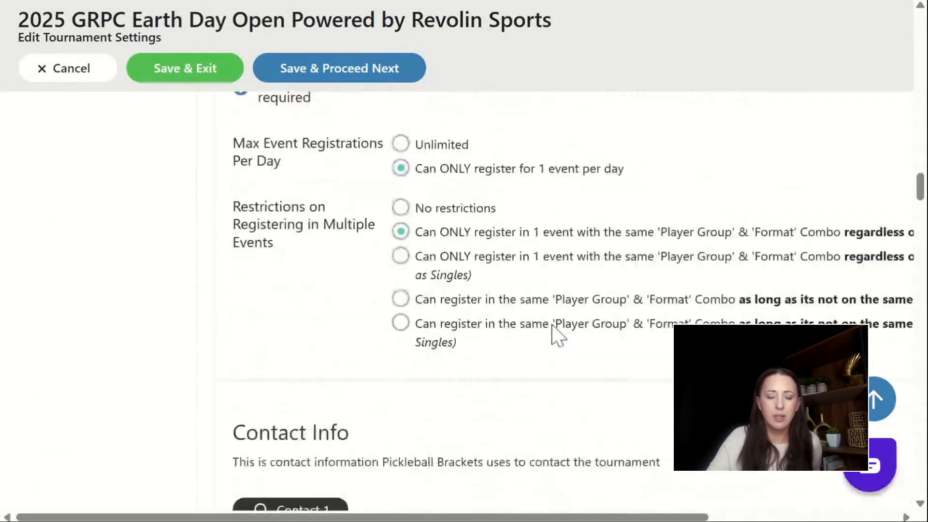
pyautogui.scroll(-20, 554, 334)
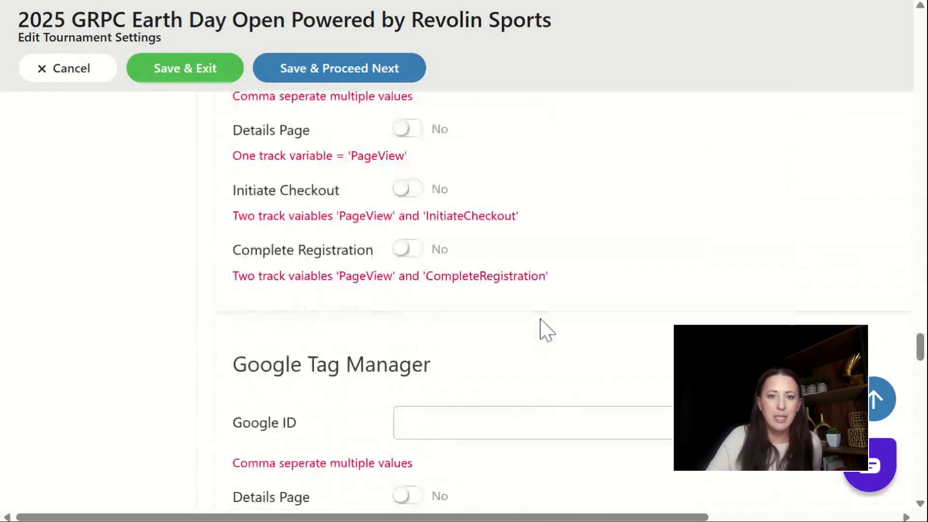
pyautogui.scroll(-20, 545, 329)
pyautogui.scroll(6, 544, 328)
pyautogui.scroll(-4, 545, 328)
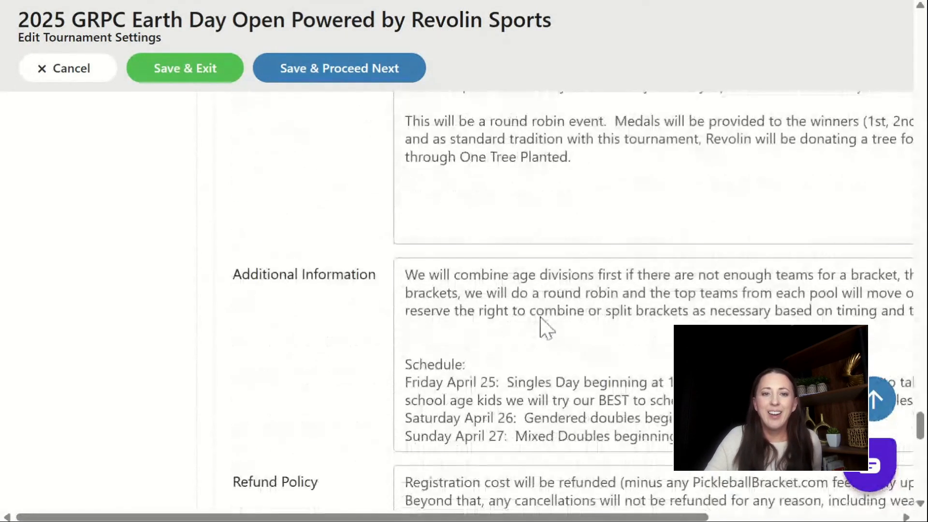
pyautogui.scroll(-2, 541, 318)
pyautogui.scroll(3, 540, 318)
# Read the Additional Information text through its DUPR requirements, check the Refund Policy, and return to Basic Info.
pyautogui.click(540, 374)
pyautogui.press('Down')
pyautogui.press('Down')
pyautogui.press('Down')
pyautogui.press('Down')
pyautogui.press('Down')
pyautogui.press('Down')
pyautogui.press('Down')
pyautogui.press('Down')
pyautogui.press('Down')
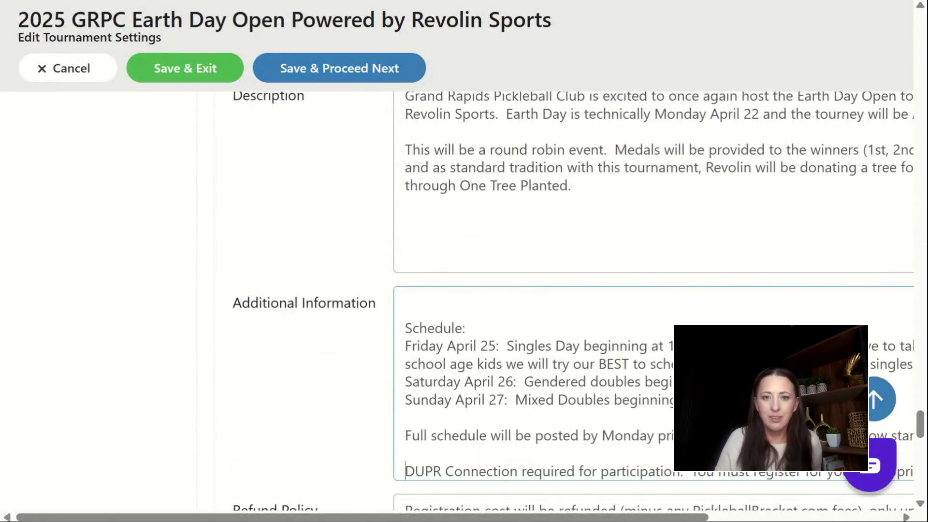
pyautogui.press('Down')
pyautogui.press('Down')
pyautogui.press('Down')
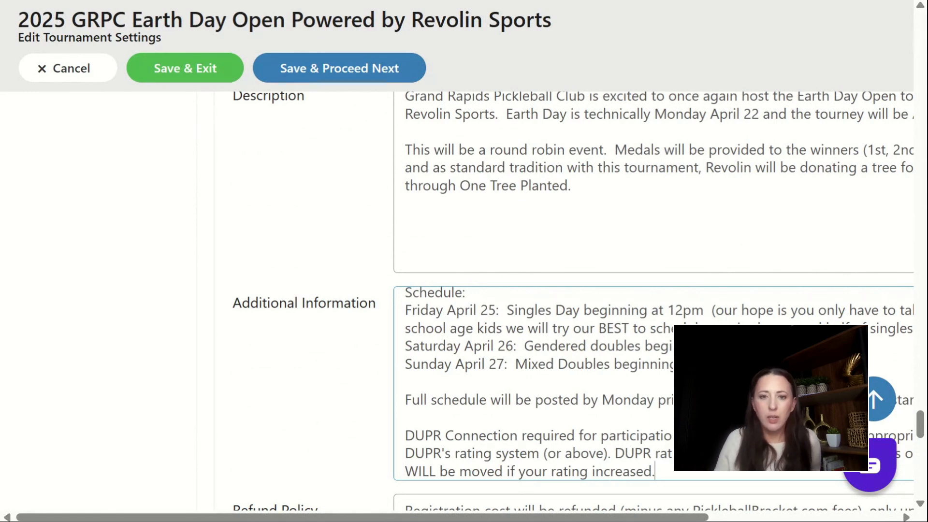
pyautogui.moveTo(465, 518); pyautogui.dragTo(656, 518)
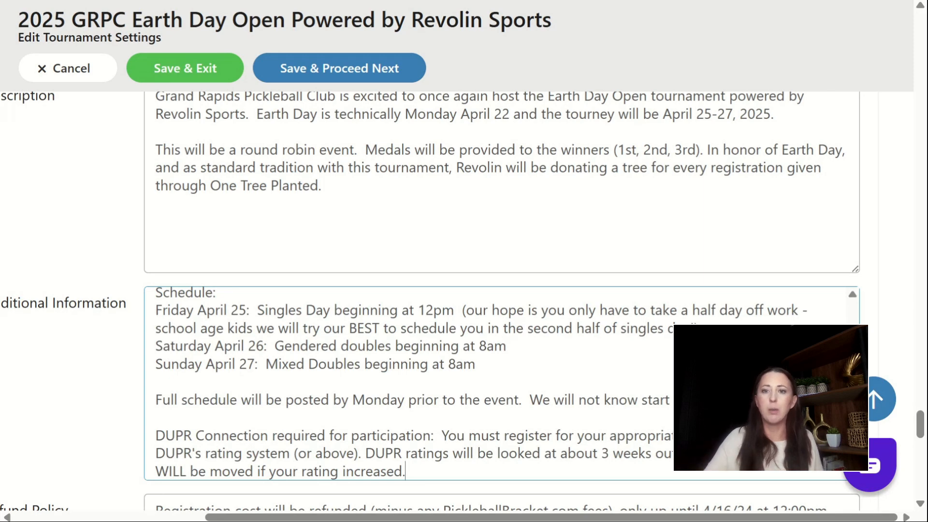
pyautogui.scroll(-6, 882, 215)
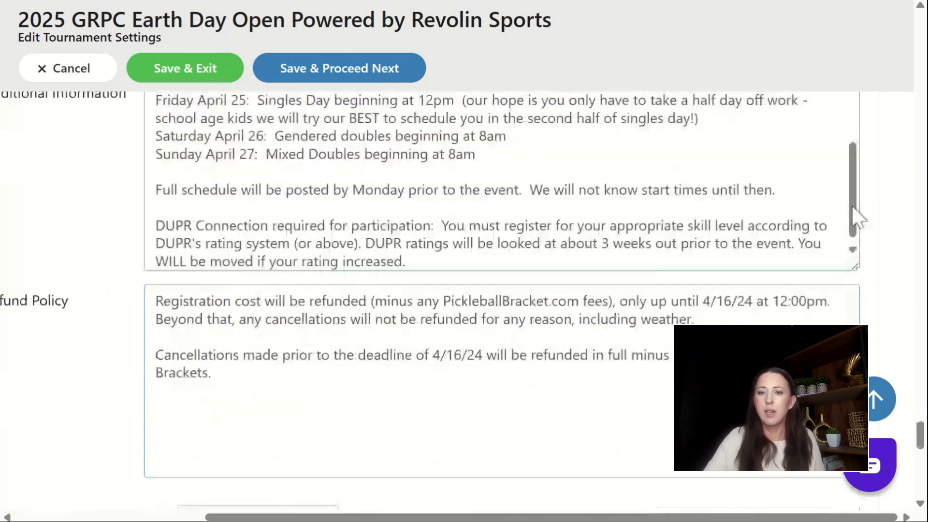
pyautogui.scroll(9, 877, 208)
pyautogui.scroll(-13, 877, 208)
pyautogui.moveTo(920, 459); pyautogui.dragTo(920, 27)
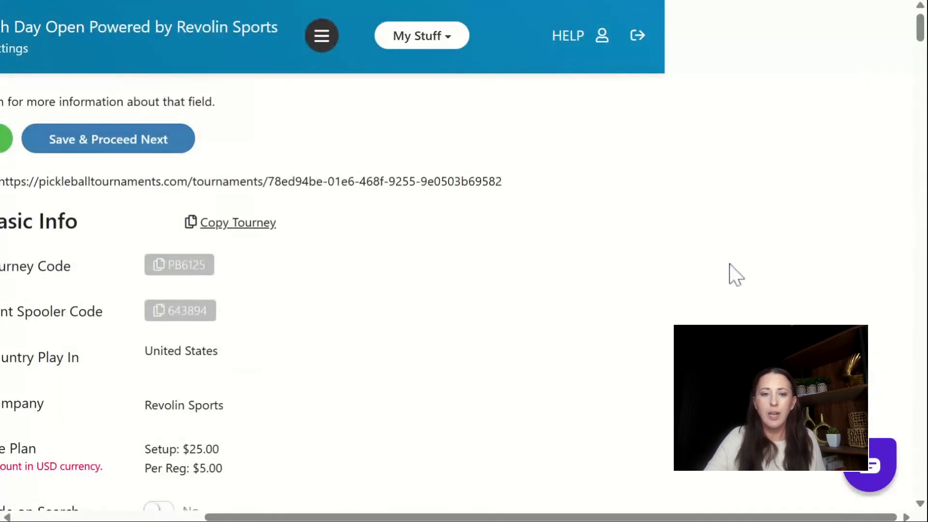
pyautogui.moveTo(610, 516); pyautogui.dragTo(431, 518)
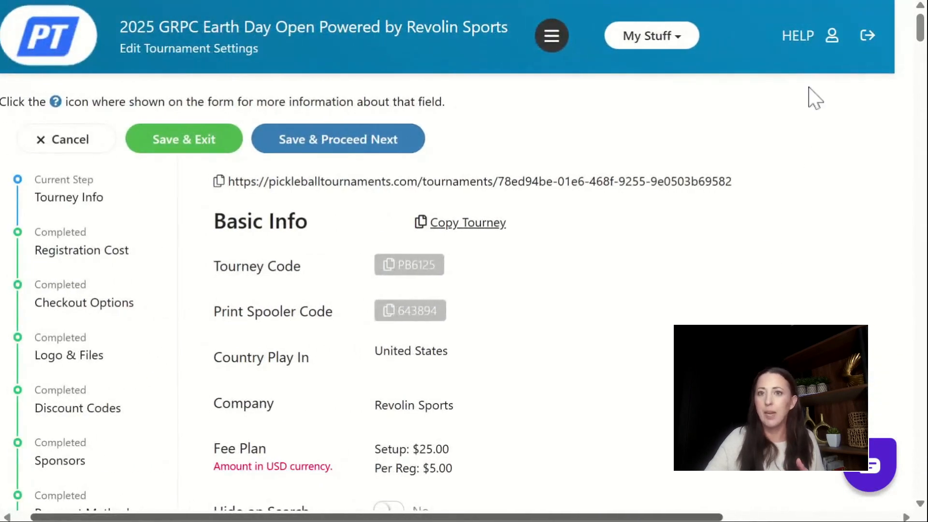